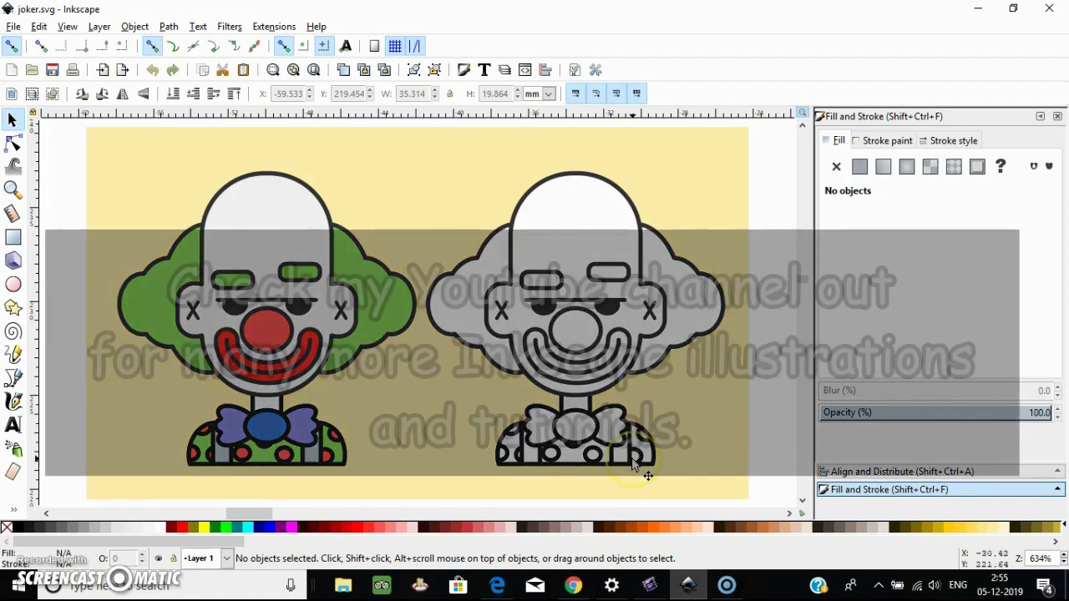
Switch from the Inkscape clown drawing to the YouTube channel's videos page in Edge.
click(497, 585)
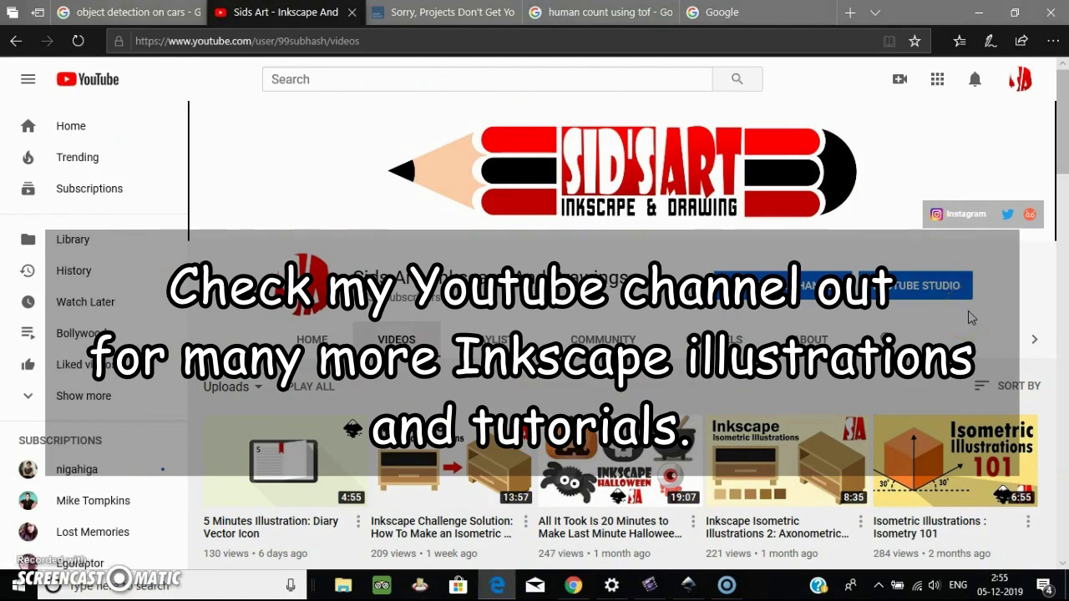
Browse further rows of Inkscape tutorial thumbnails, then return to joker.svg in Inkscape.
scroll(971, 317, down, 6)
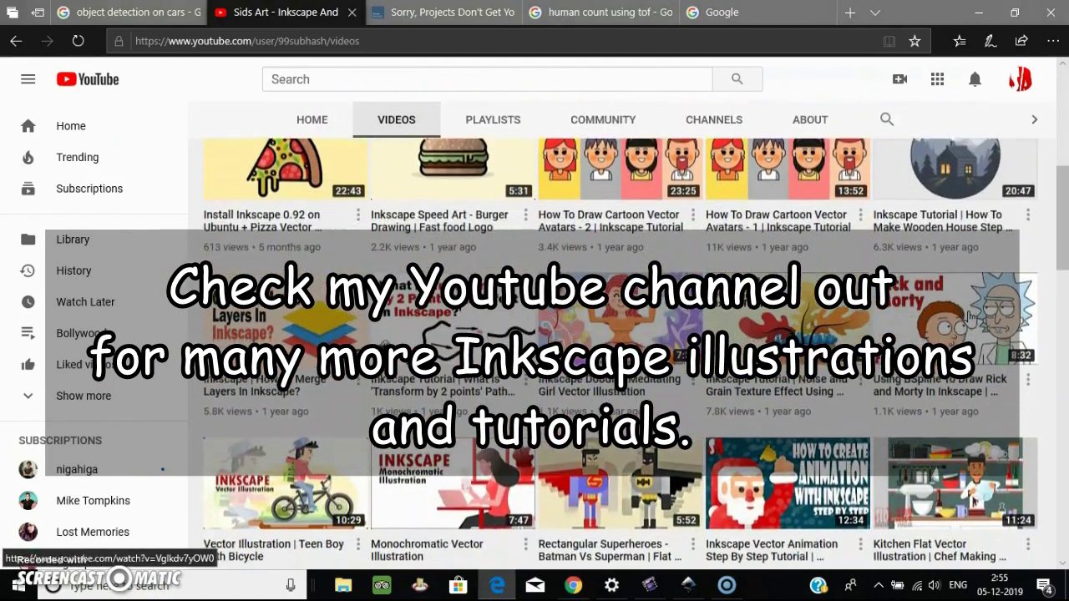
scroll(972, 316, down, 5)
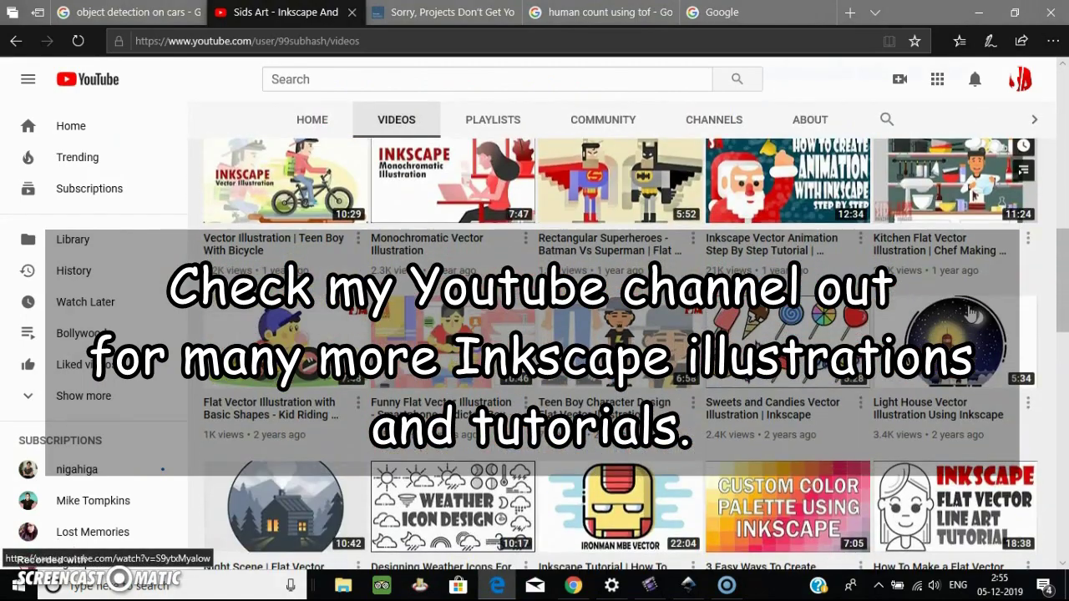
scroll(972, 312, down, 1)
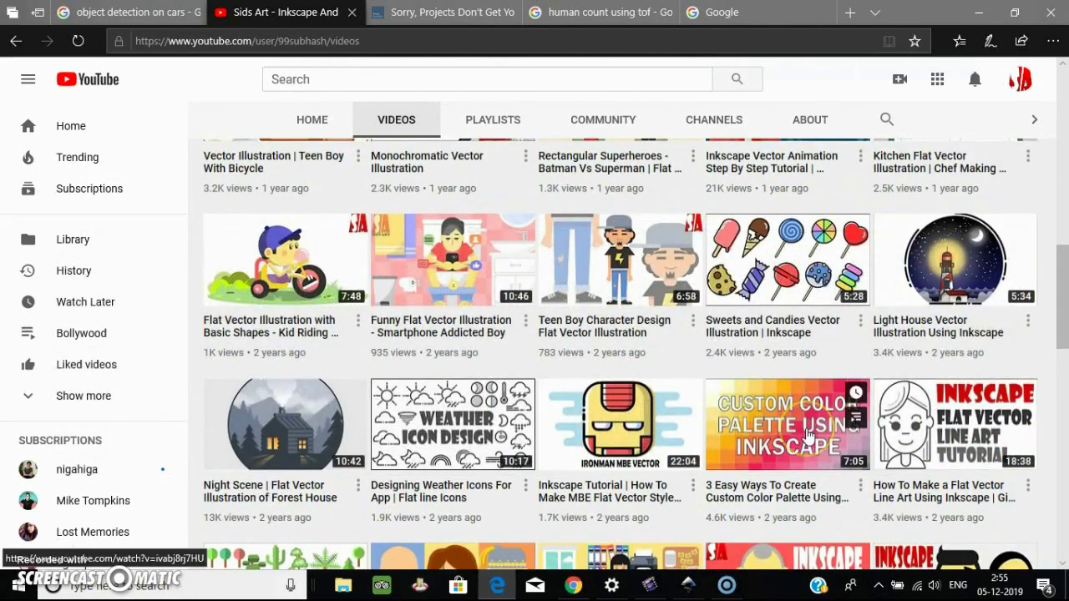
scroll(807, 436, down, 1)
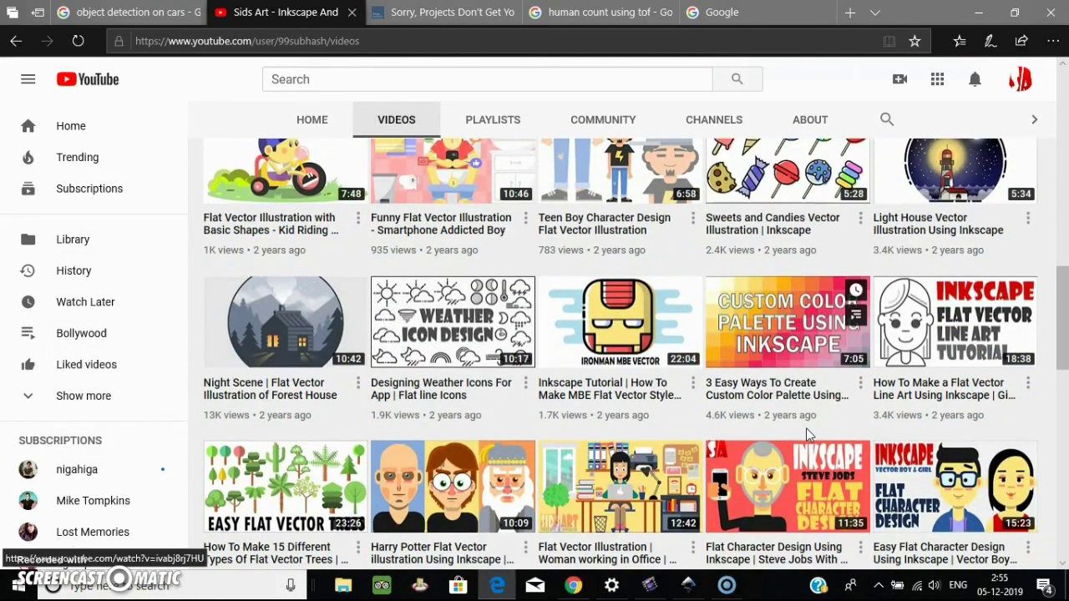
click(688, 587)
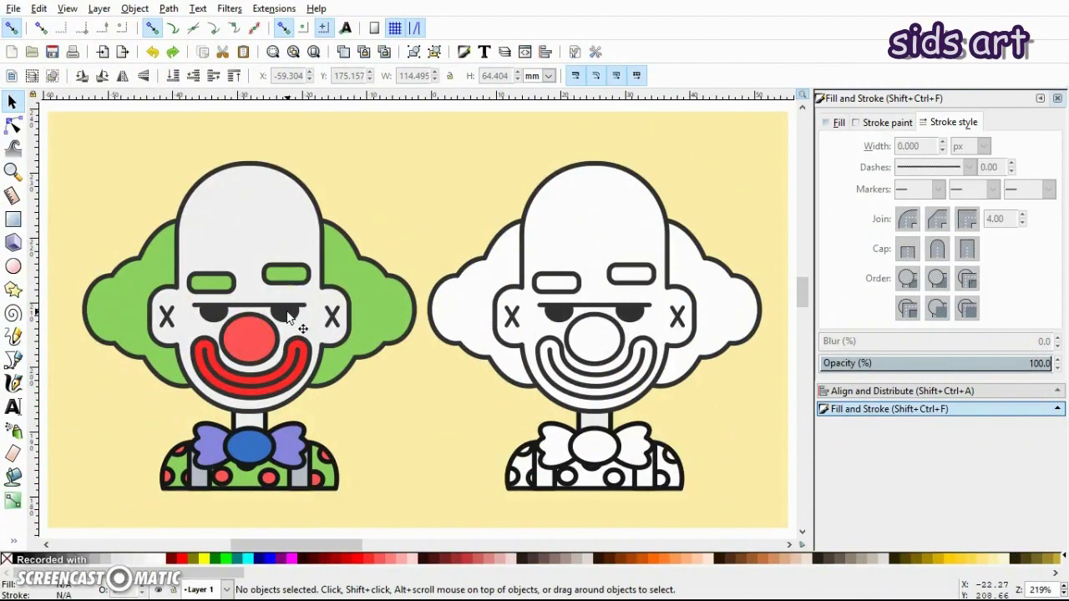
Scale the clown artwork group down and move it to the page's top-left corner.
click(529, 280)
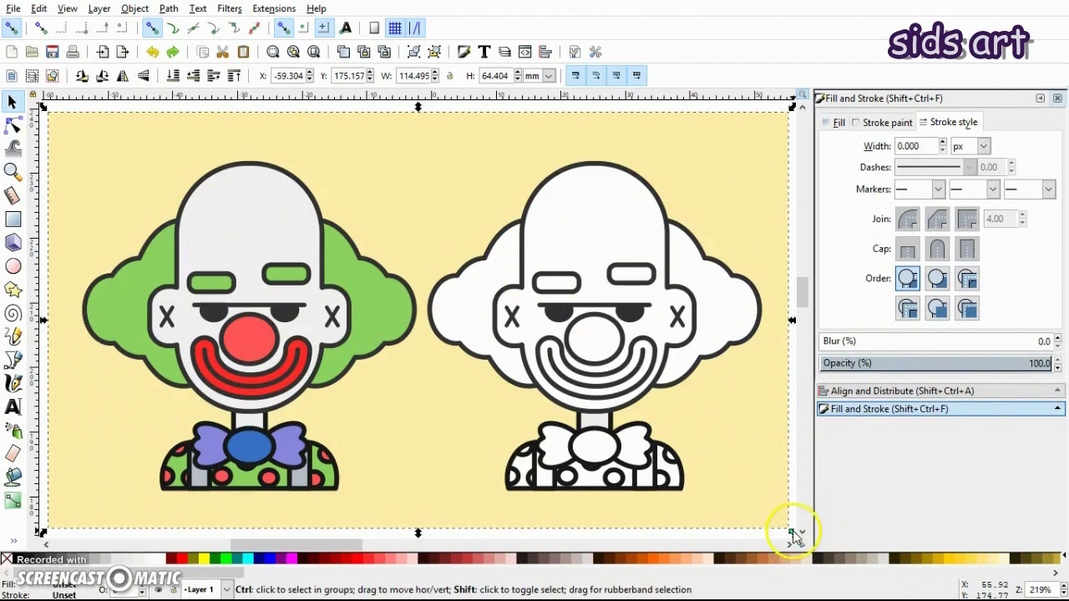
drag(794, 535, 612, 392)
drag(473, 339, 210, 193)
click(317, 196)
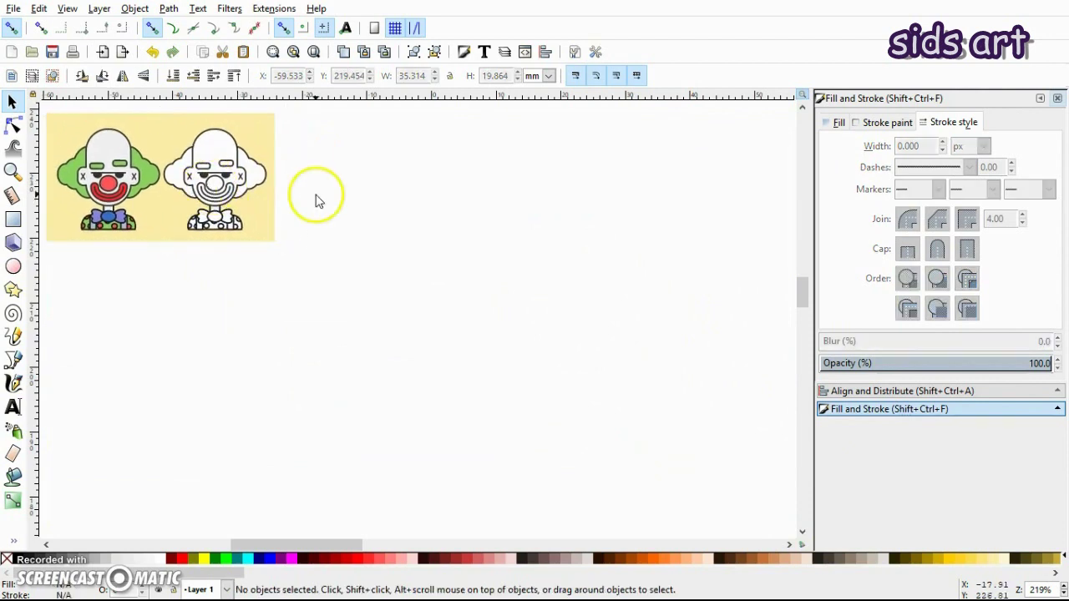
Draw a fully rounded, pill-shaped head outline about 26.1 × 39.0 mm, black stroke, no fill.
click(13, 220)
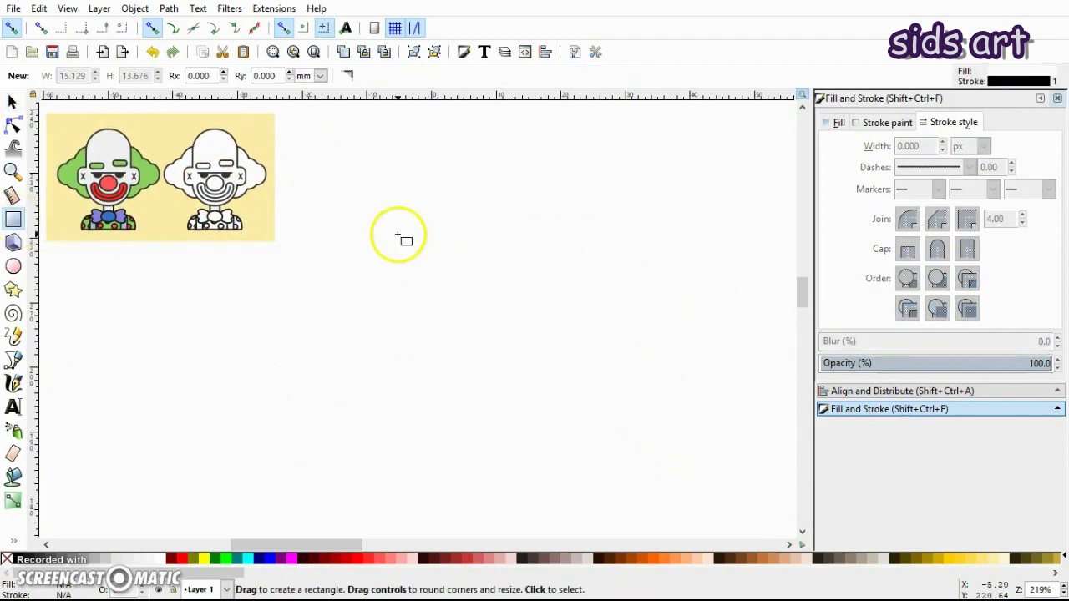
drag(398, 235, 565, 443)
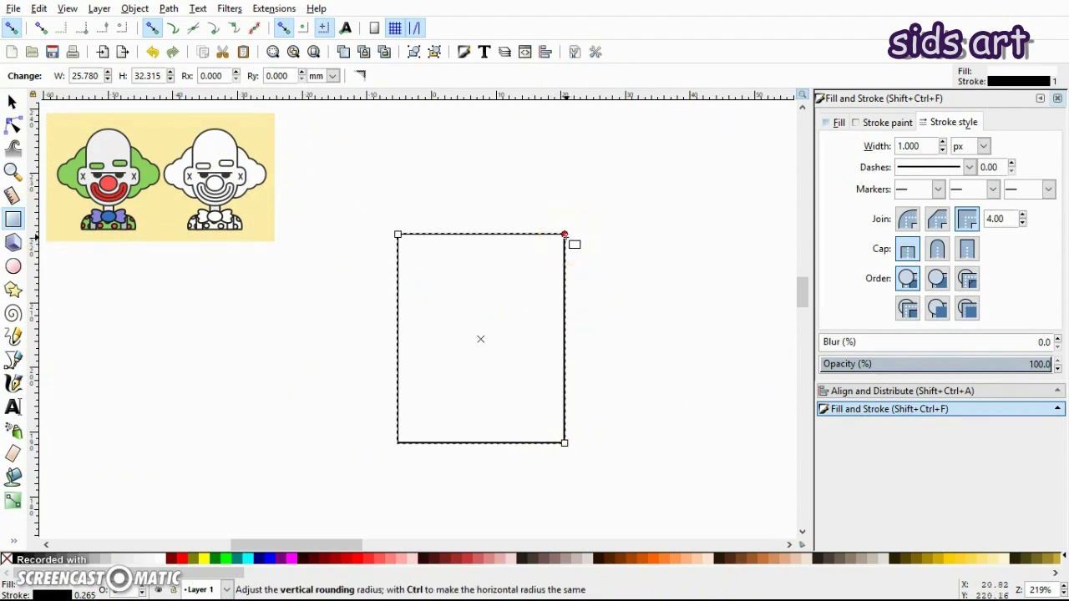
drag(566, 236, 570, 340)
key(s)
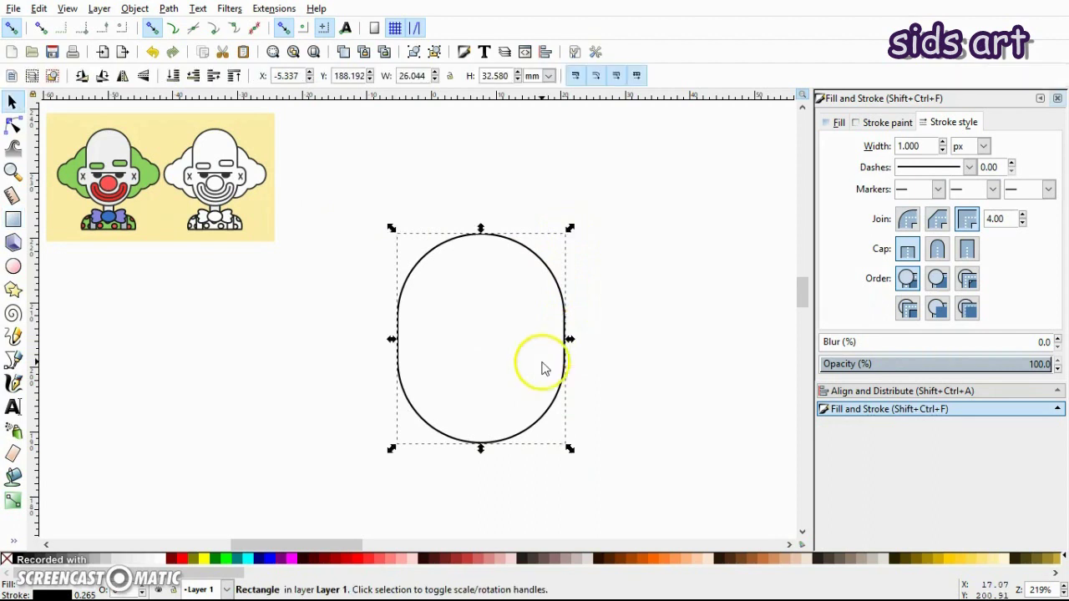
drag(480, 451, 483, 493)
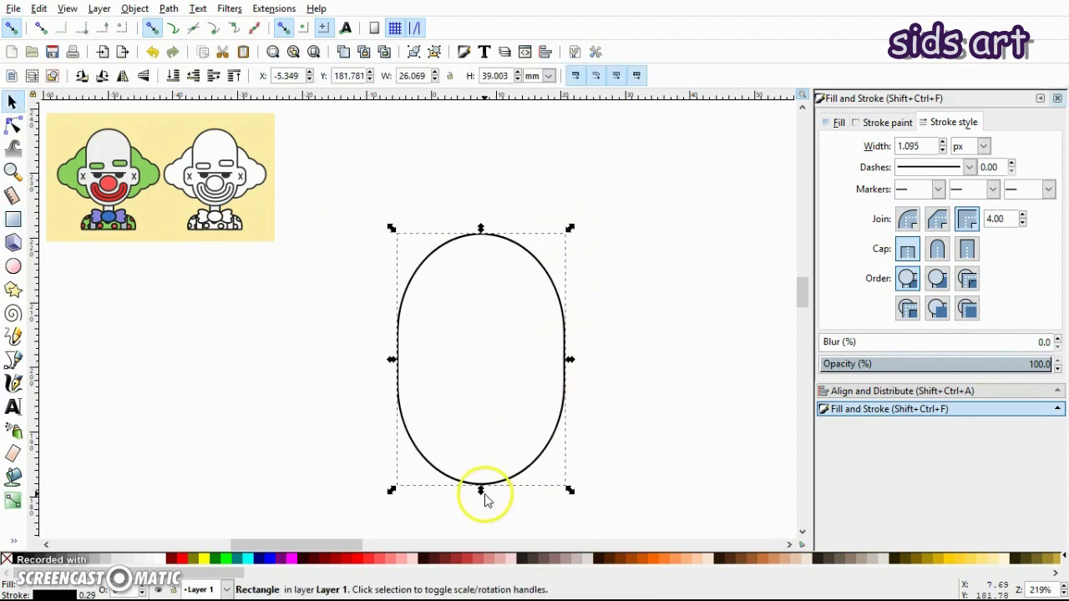
click(13, 124)
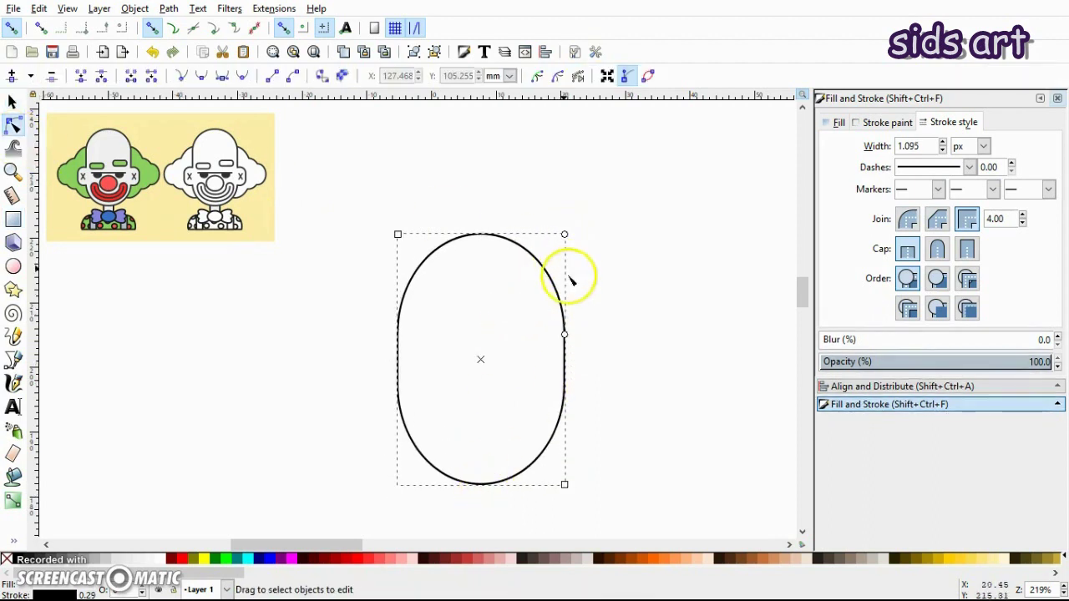
drag(565, 335, 565, 363)
key(s)
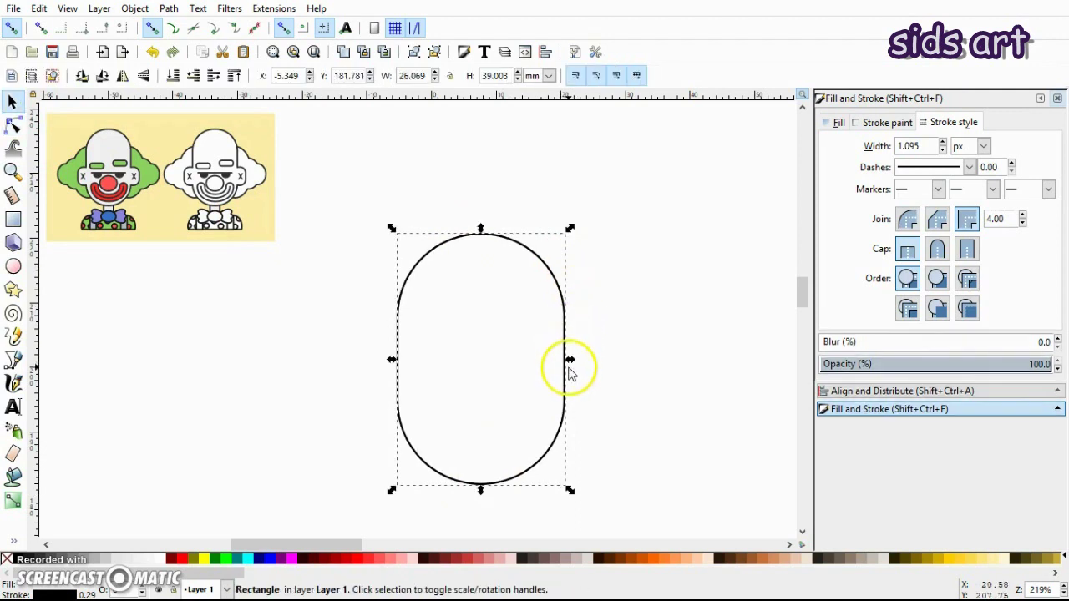
drag(548, 317, 518, 303)
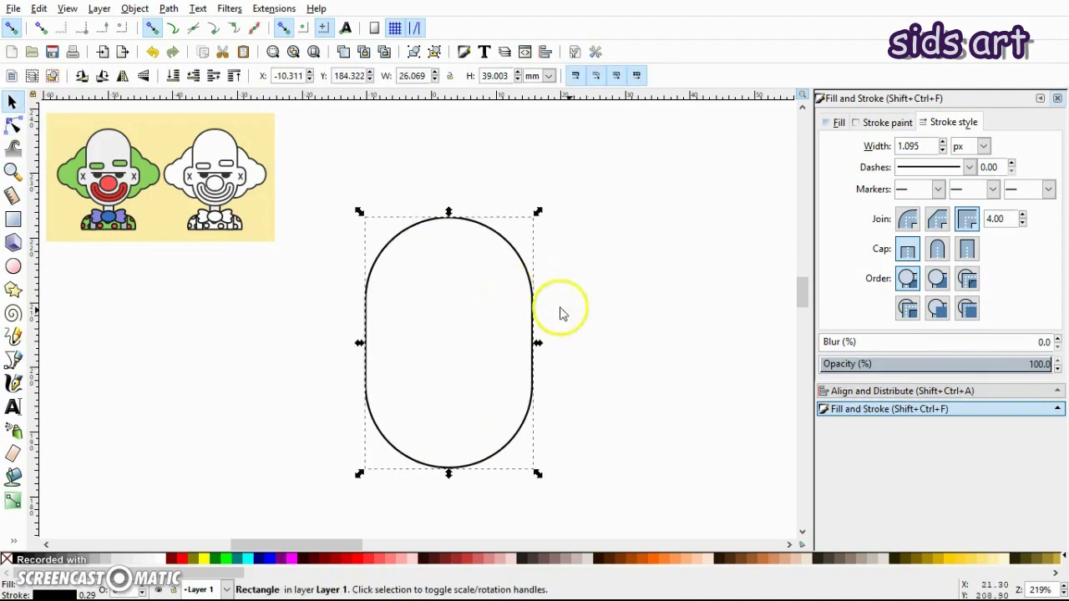
click(546, 317)
Draw a small rounded eyebrow inside the head and duplicate it slightly higher on the right.
click(13, 219)
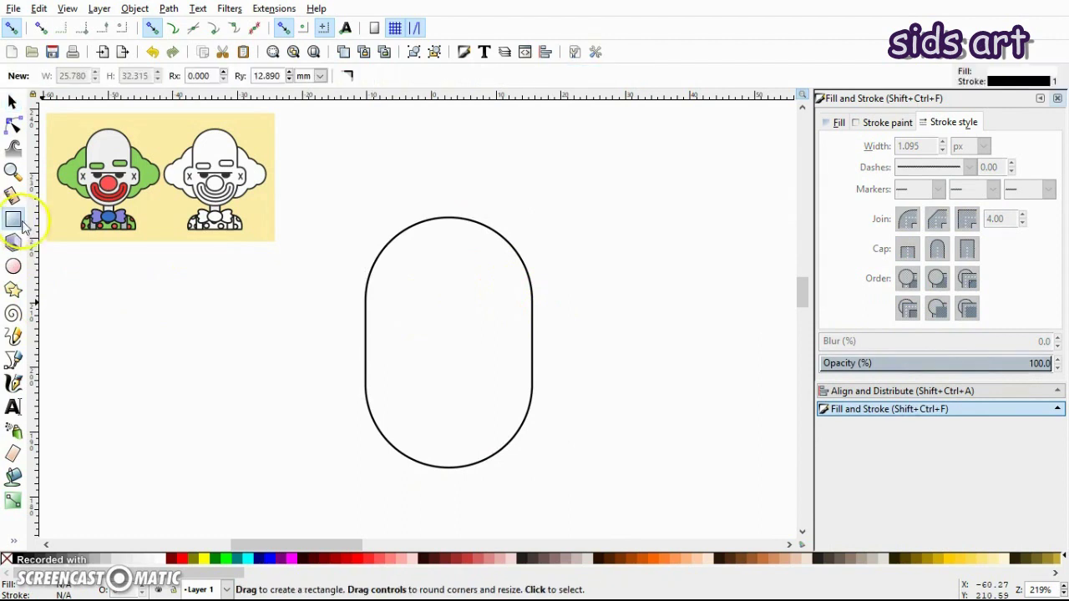
drag(374, 306, 443, 335)
key(space)
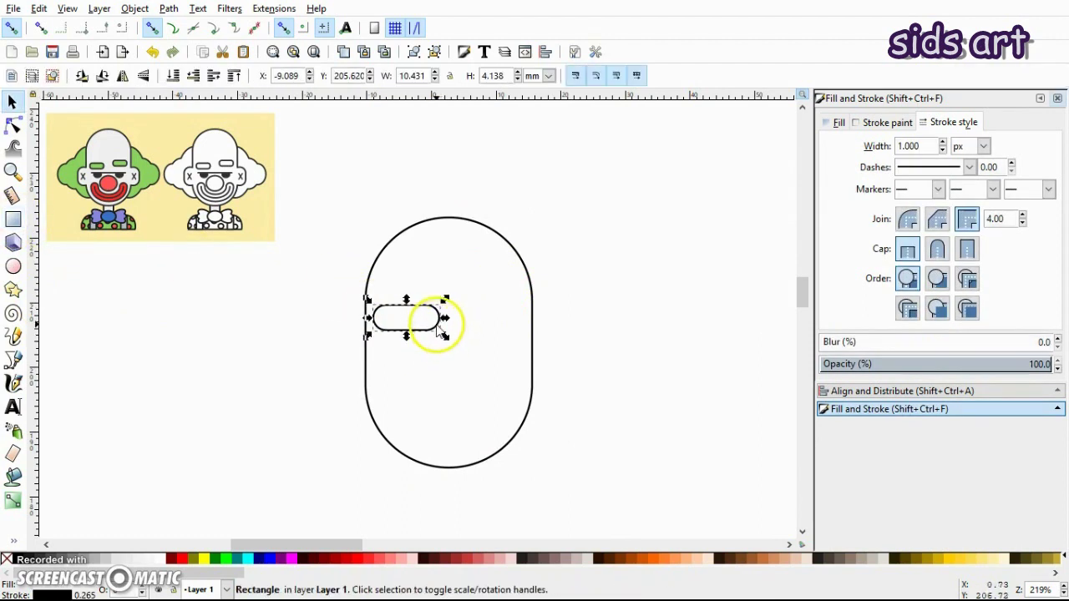
key(ctrl+d)
drag(428, 314, 514, 294)
click(573, 317)
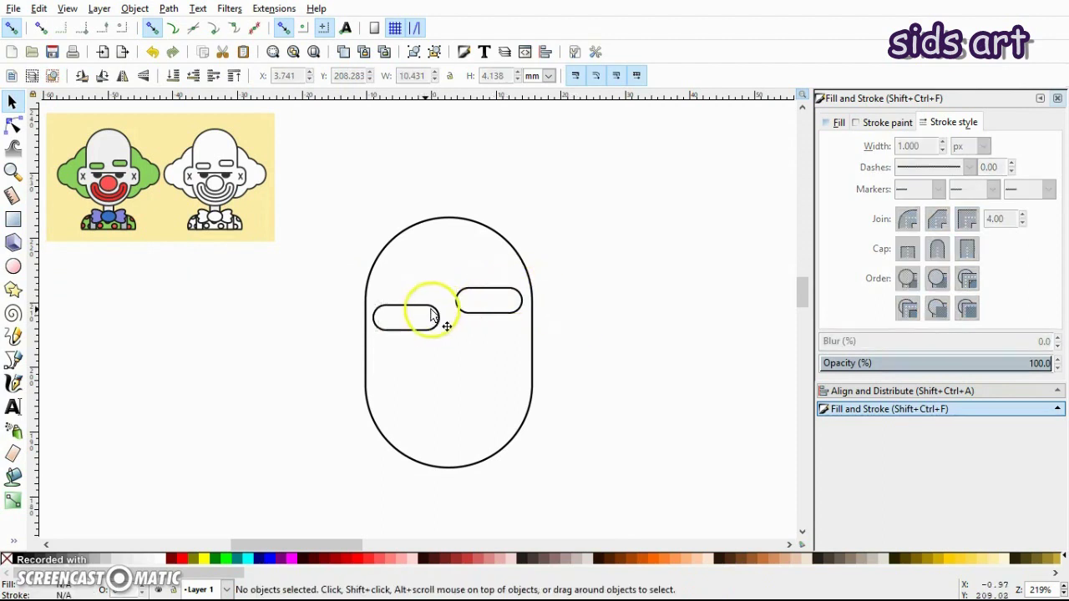
Remove an accidental extra eyebrow copy, keeping the two 10.4 × 4.1 mm eyebrows.
click(418, 312)
key(ctrl+d)
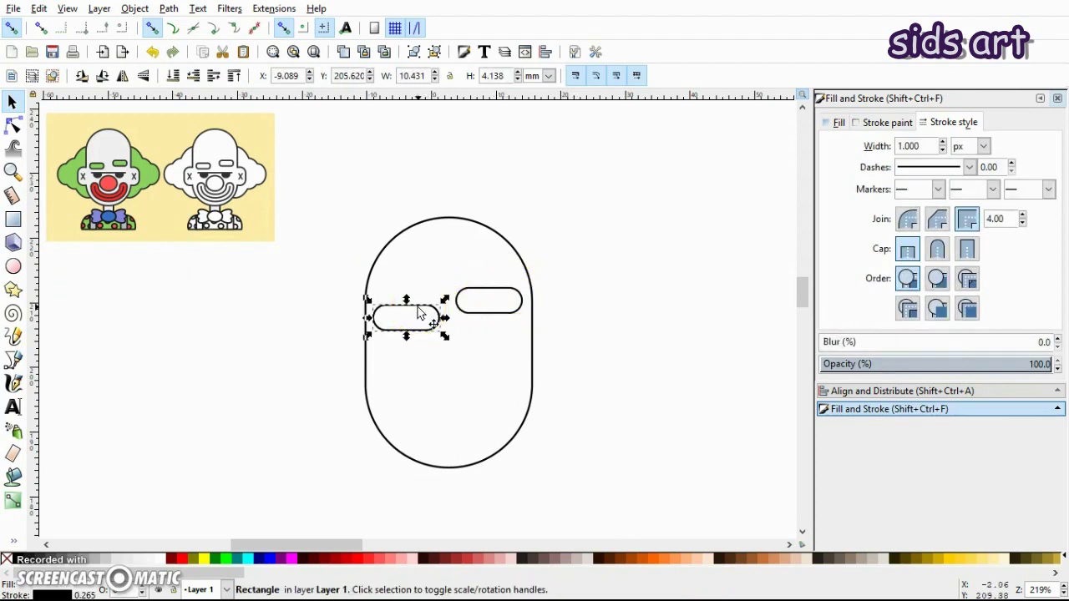
drag(420, 313, 658, 420)
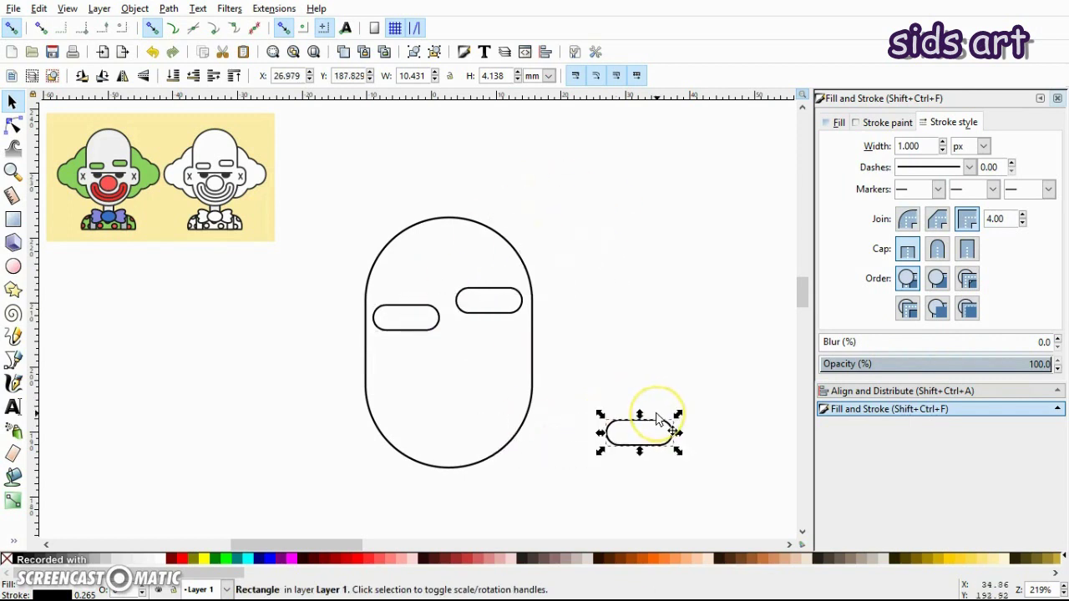
key(Delete)
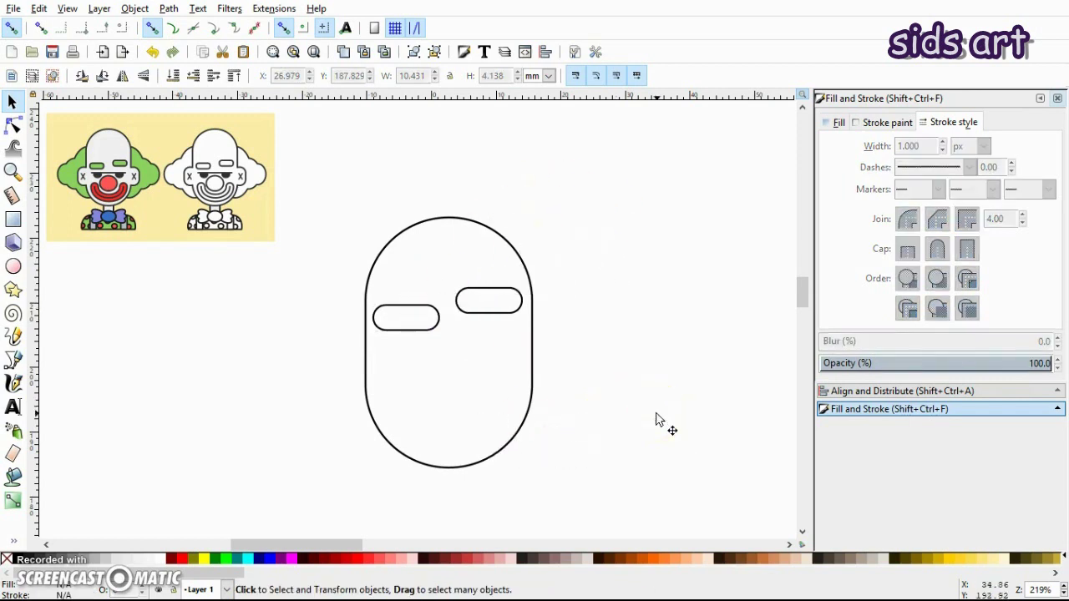
click(440, 331)
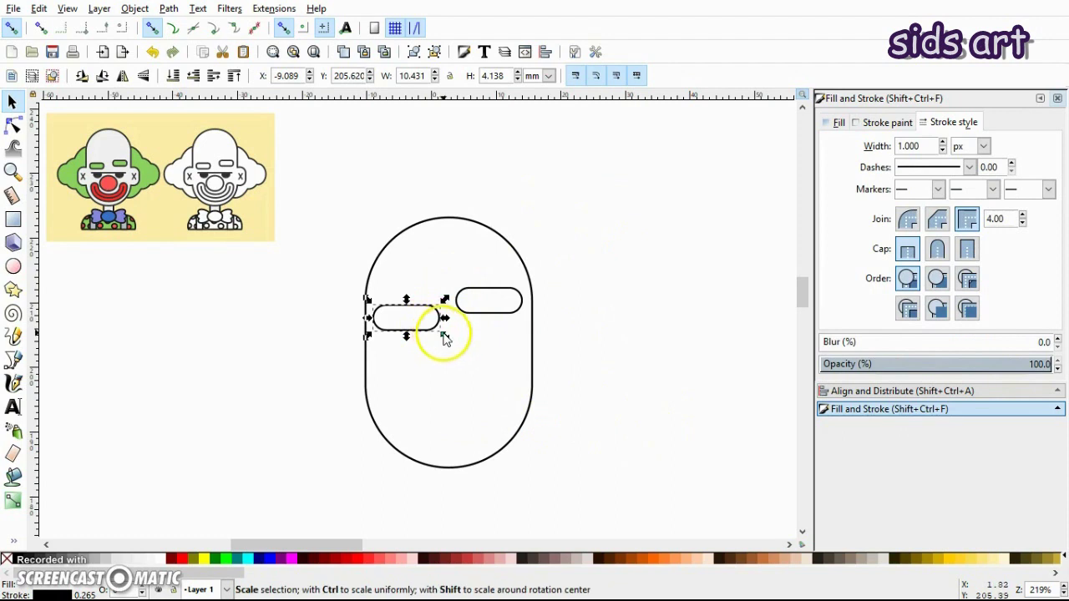
click(556, 360)
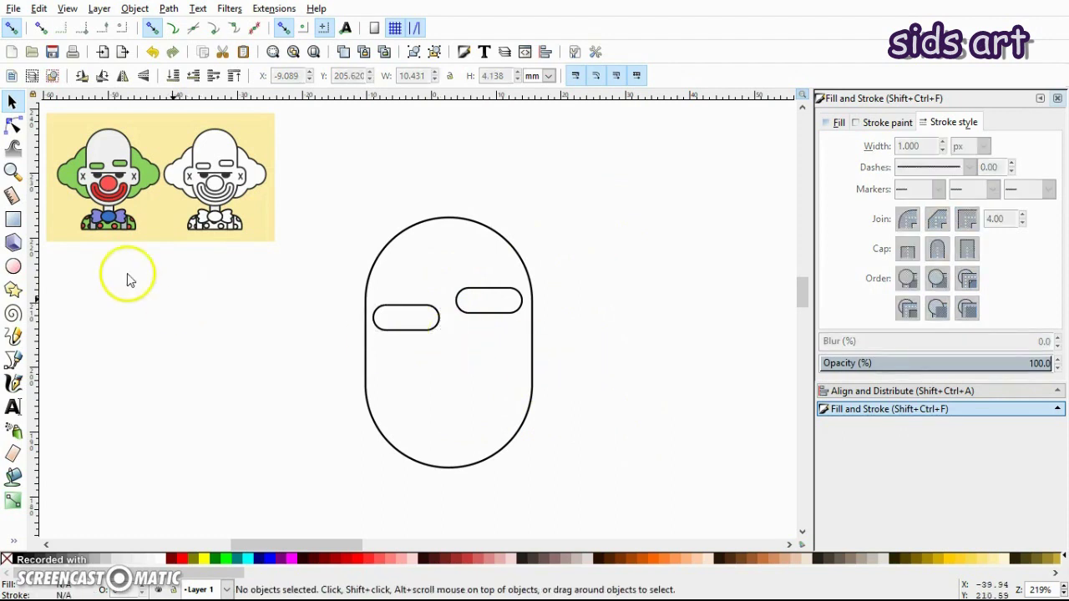
Draw a straight horizontal line across the head just below the eyebrows.
click(14, 362)
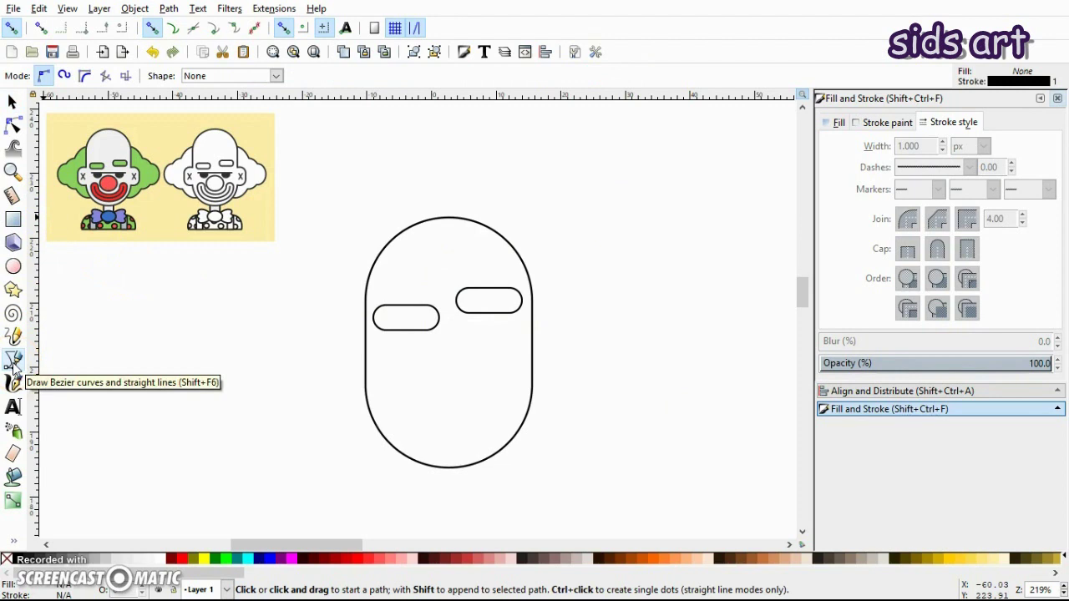
click(384, 344)
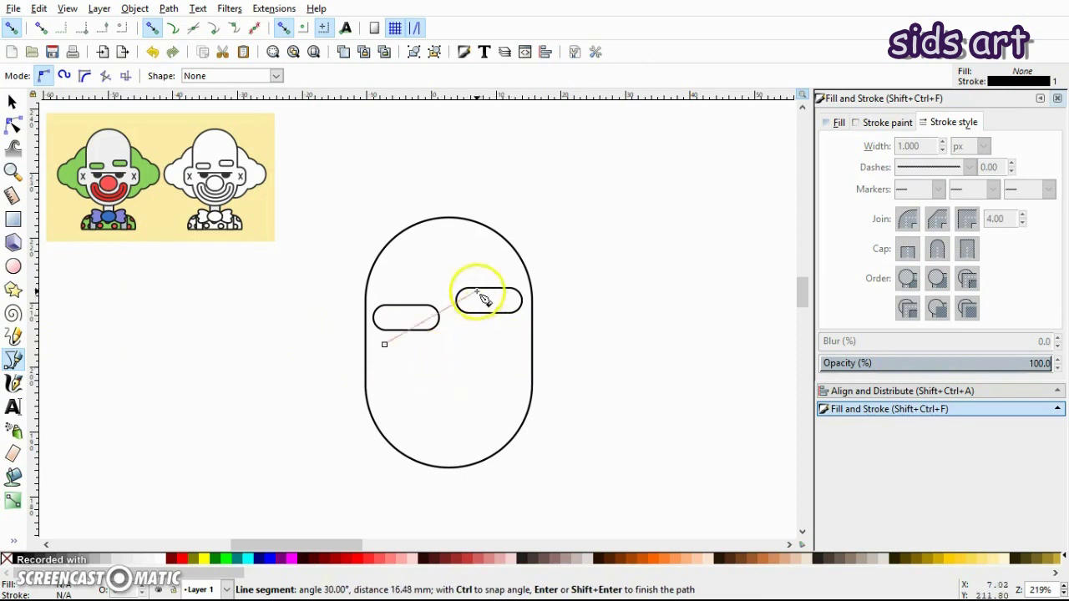
double_click(520, 345)
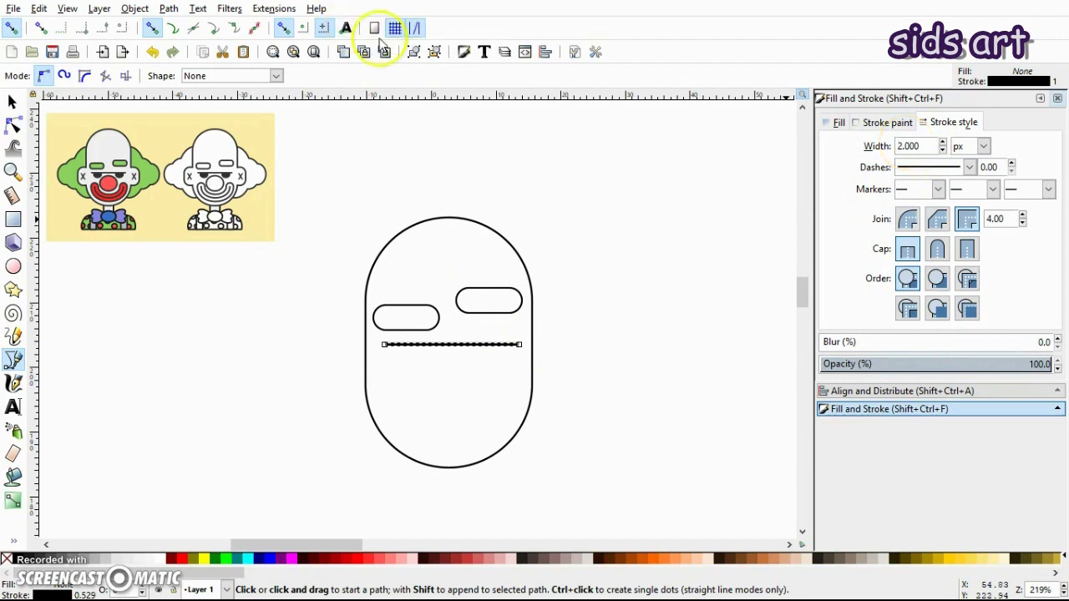
Give the line rounded caps and nudge it slightly left into place.
click(11, 102)
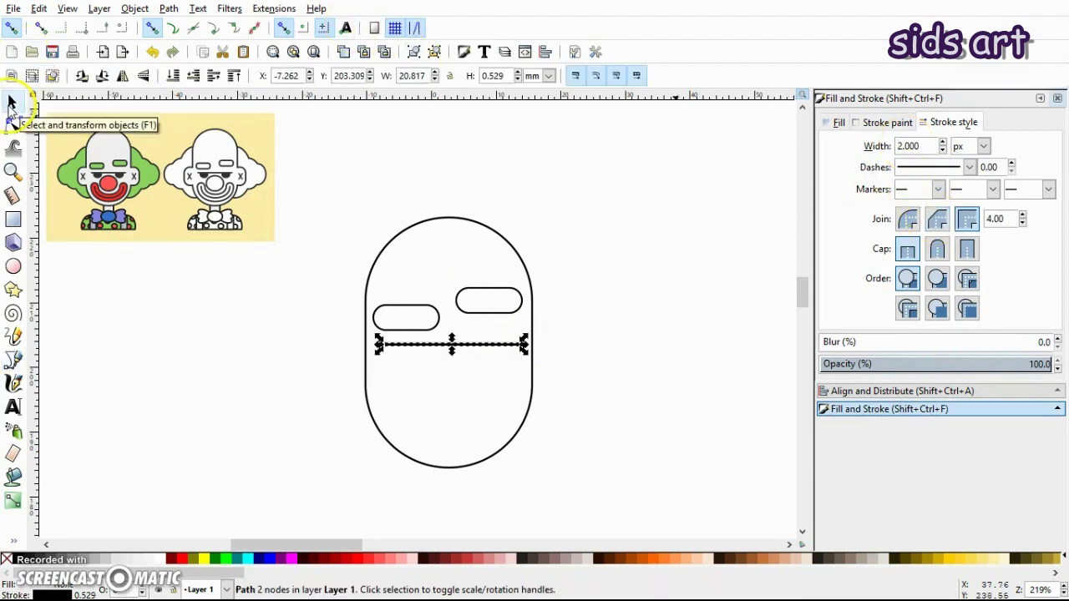
click(539, 275)
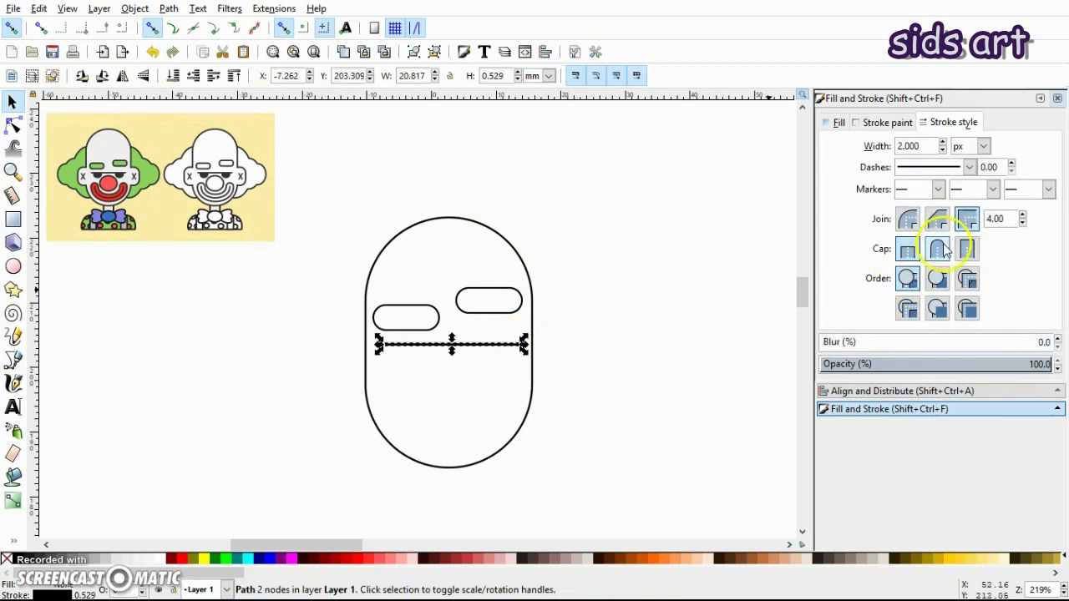
click(944, 253)
click(610, 391)
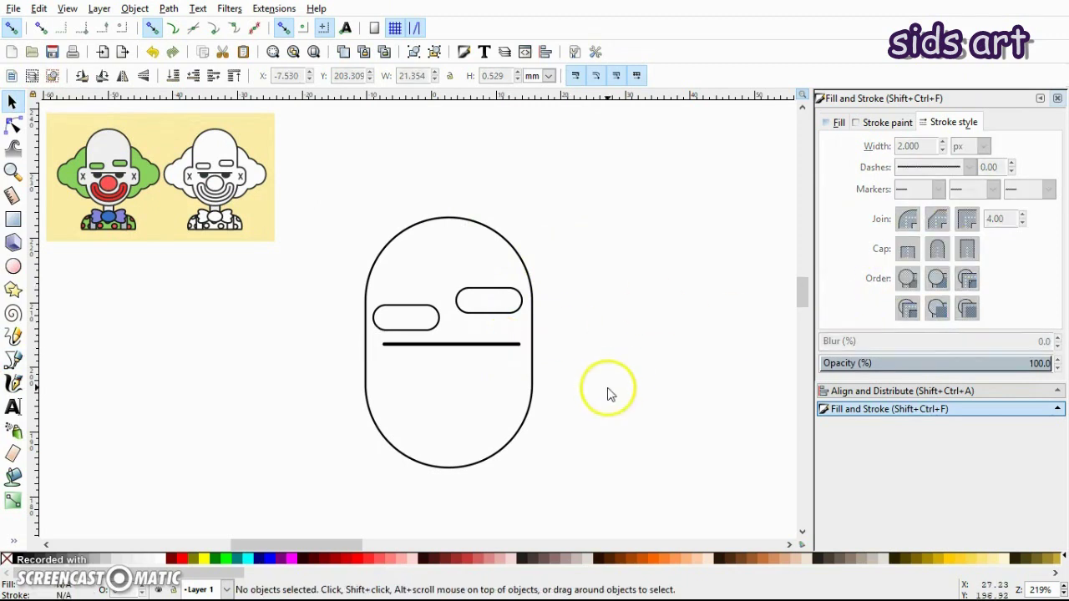
drag(481, 349, 470, 348)
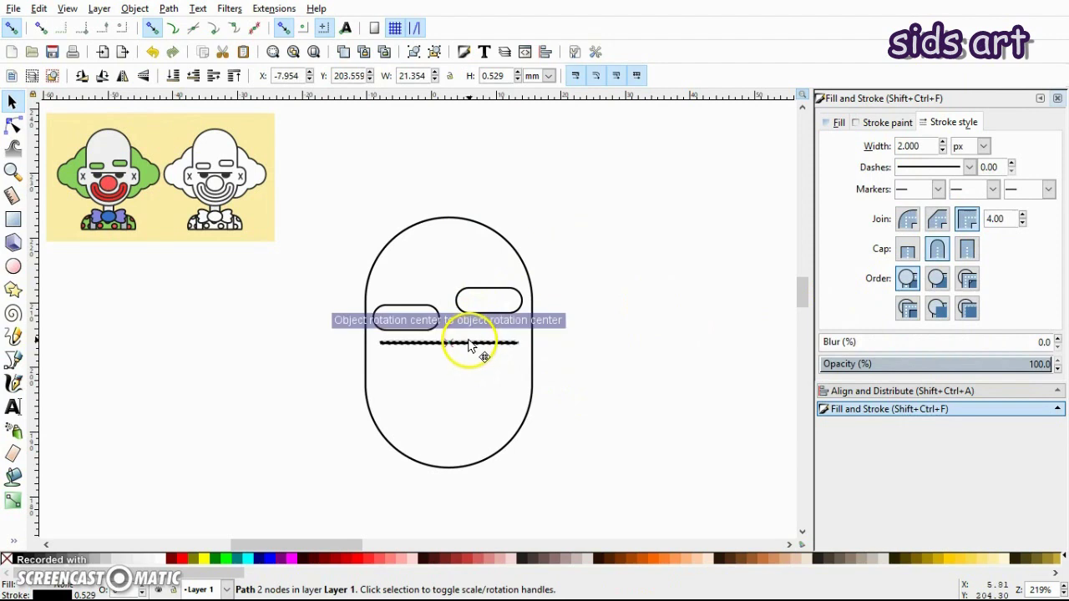
click(568, 350)
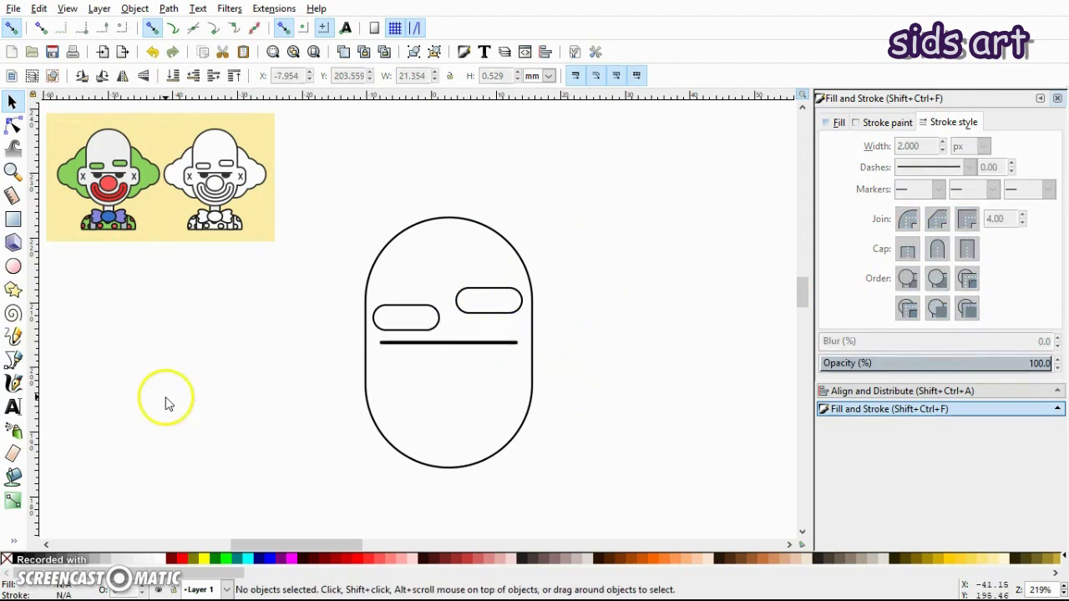
Make a half-circle by cutting a rectangle out of an ellipse with Path > Difference.
click(13, 267)
drag(148, 355, 213, 405)
key(s)
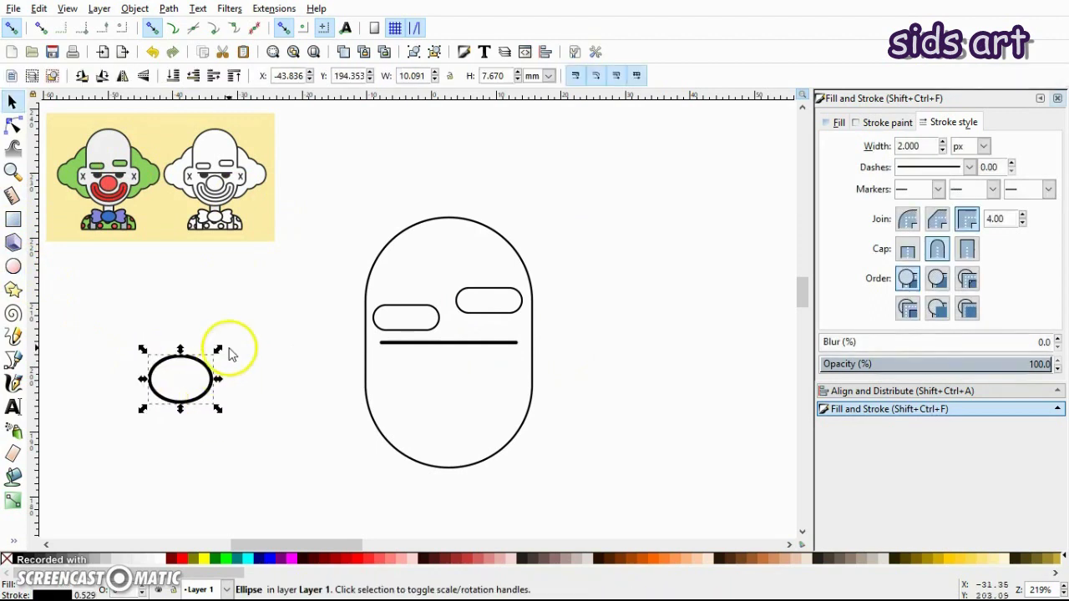
click(190, 319)
click(12, 218)
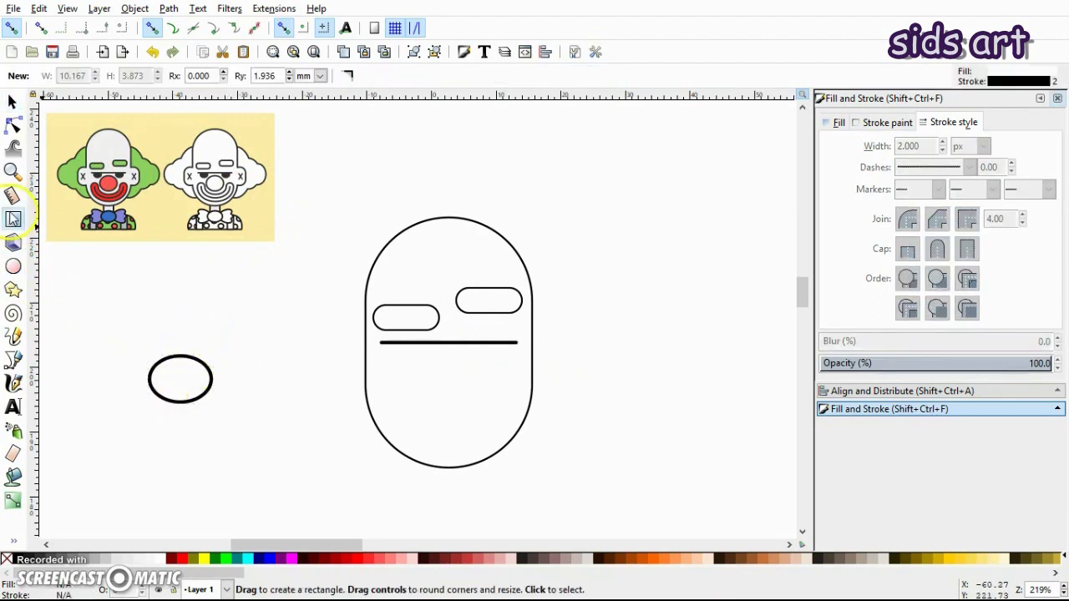
drag(95, 309, 265, 375)
key(s)
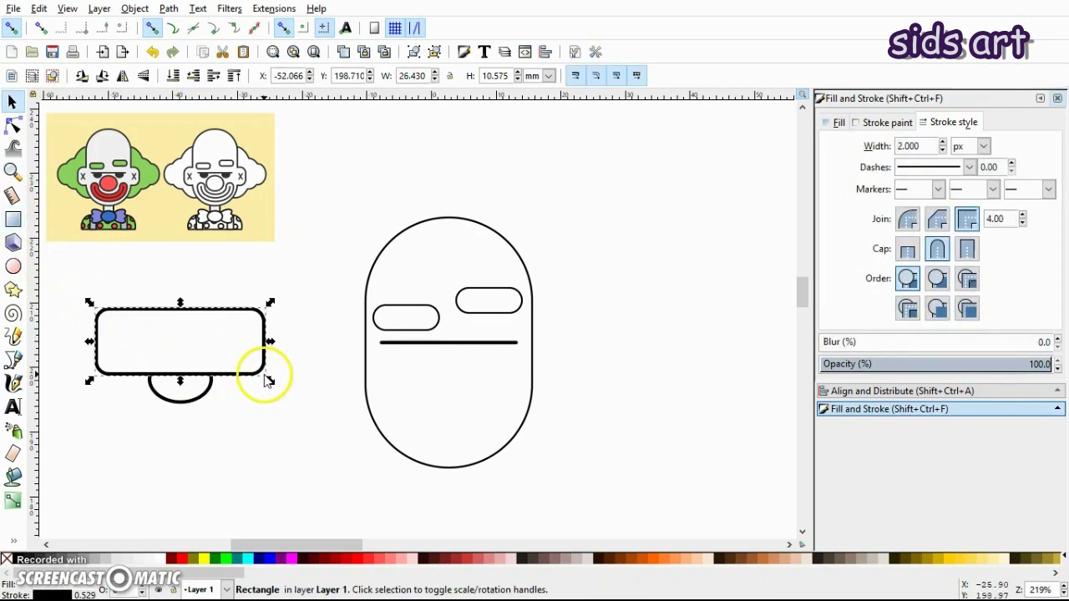
shift+click(210, 393)
click(169, 9)
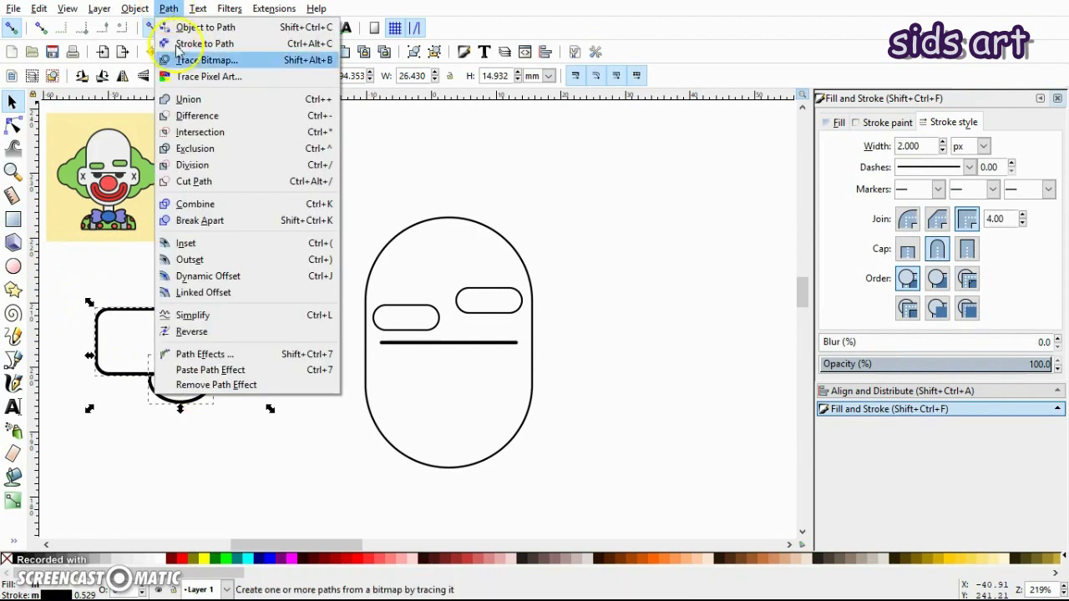
click(200, 112)
Shrink the half-circle to about 60% and place copies under the line's left and right ends.
drag(204, 386, 446, 382)
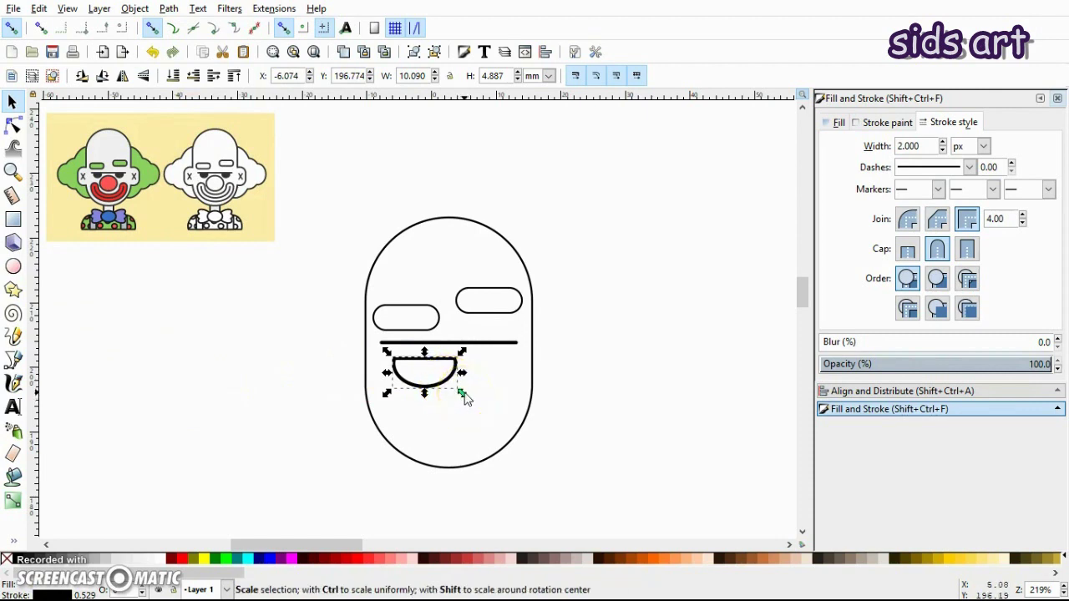
drag(462, 393, 454, 393)
click(451, 386)
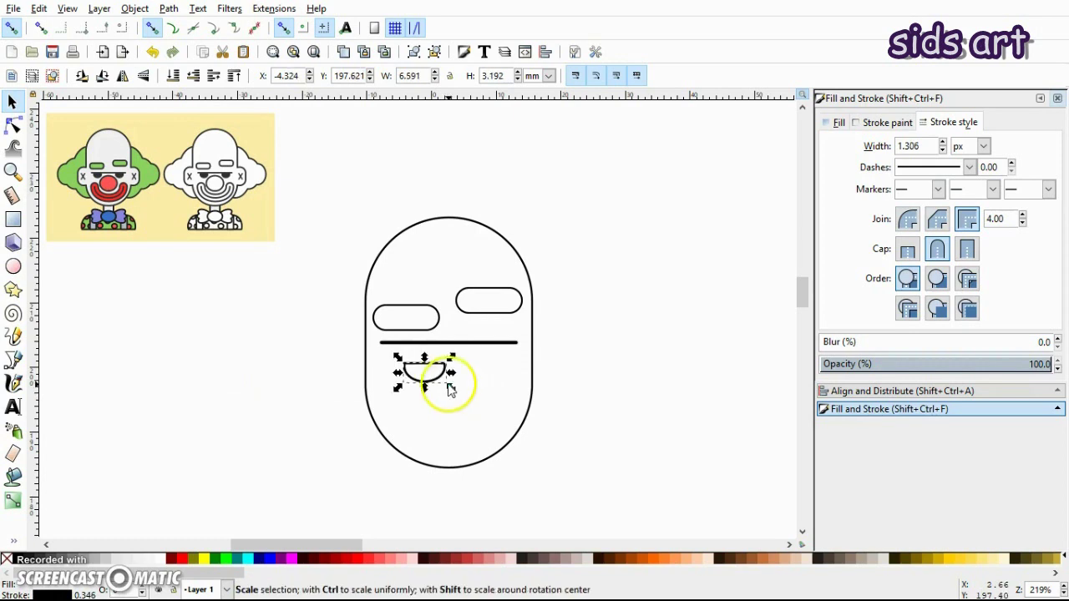
drag(440, 382, 422, 356)
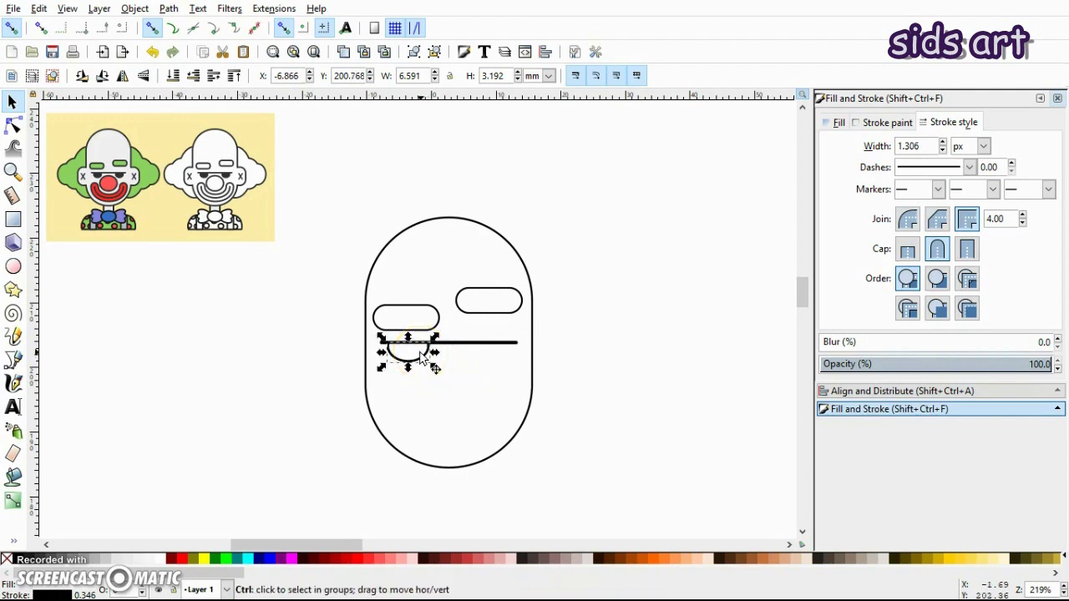
drag(417, 366, 502, 358)
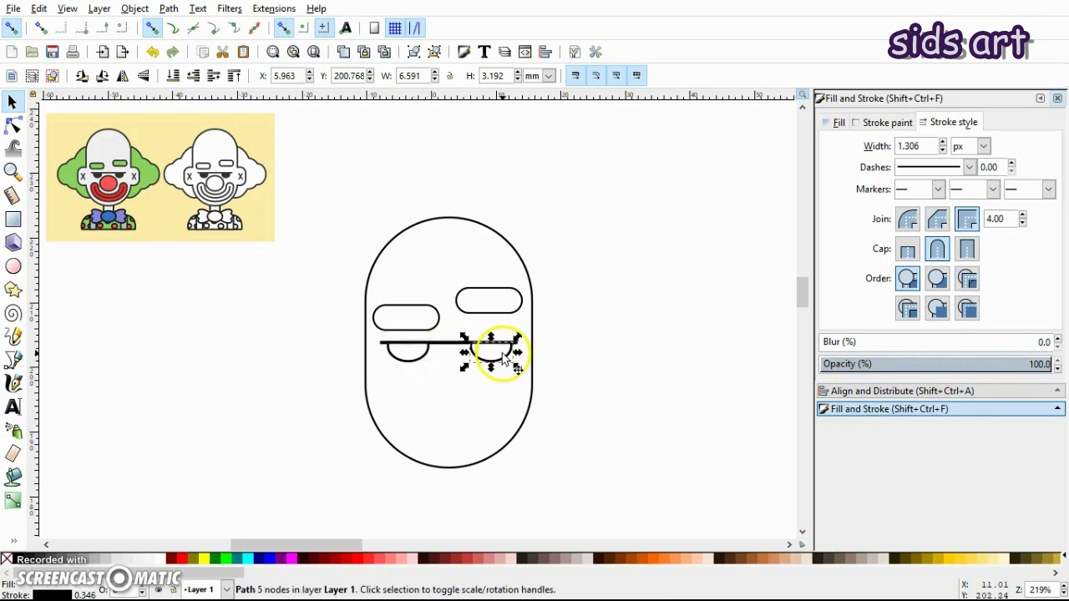
click(623, 370)
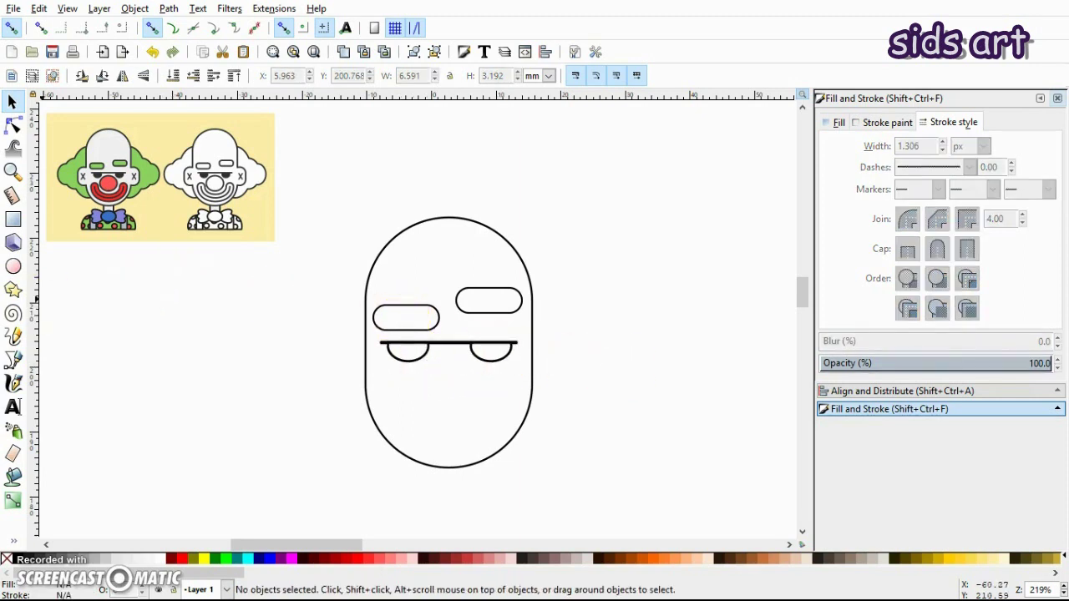
Draw a circle nose and place it below the line between the eyes.
click(10, 279)
mouse_move(156, 310)
mouse_down()
mouse_move(262, 393)
mouse_move(240, 399)
mouse_move(438, 408)
mouse_move(490, 441)
mouse_move(469, 410)
mouse_move(492, 440)
mouse_move(478, 415)
mouse_up()
key(space)
click(582, 436)
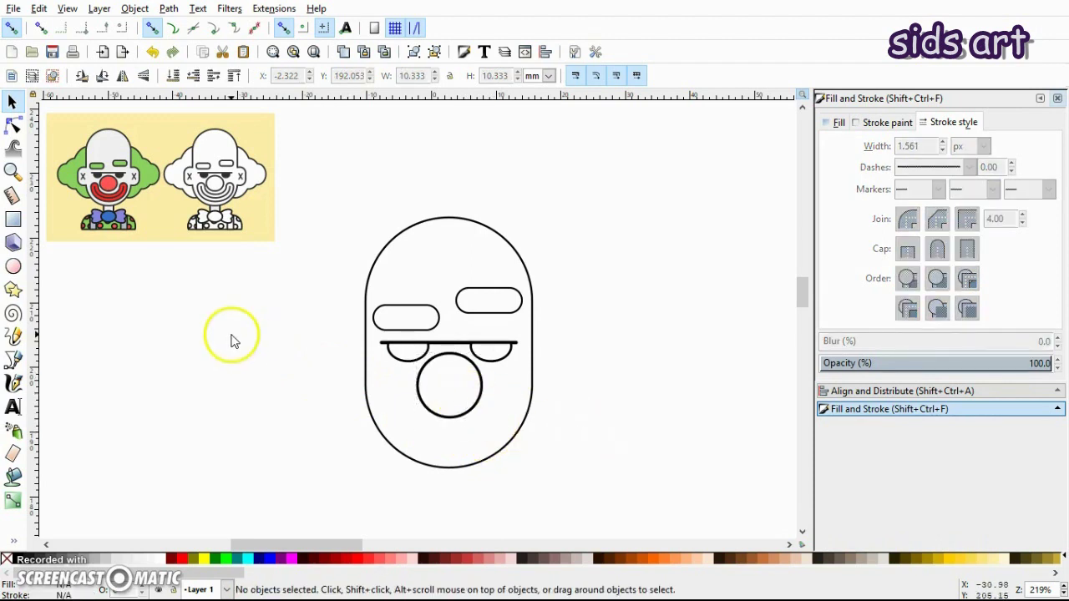
Shrink the nose circle slightly to about 9.4 × 9.4 mm.
click(478, 222)
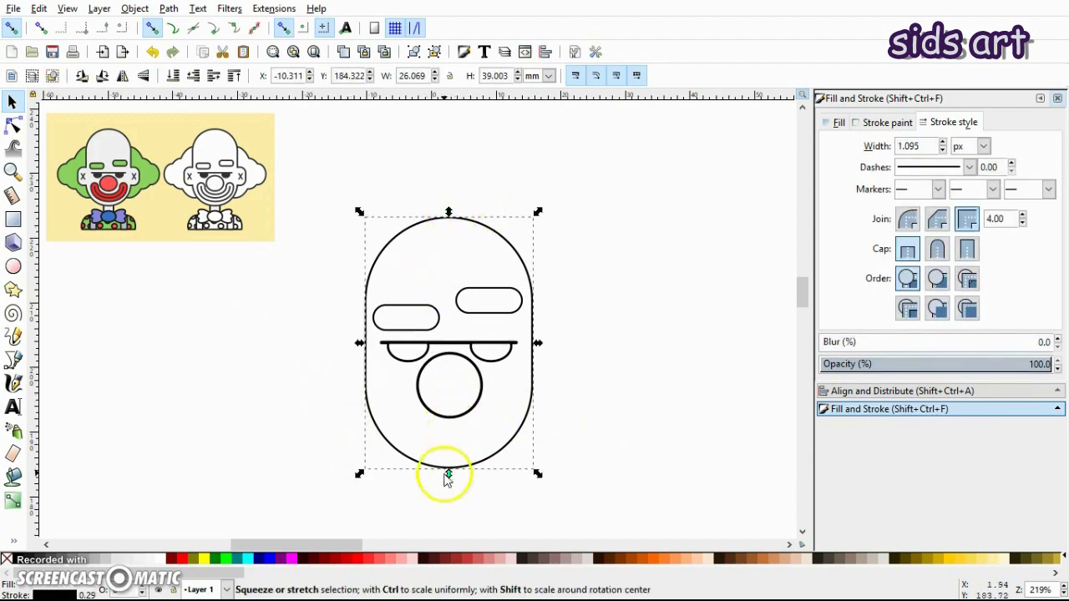
drag(344, 337, 551, 428)
click(315, 292)
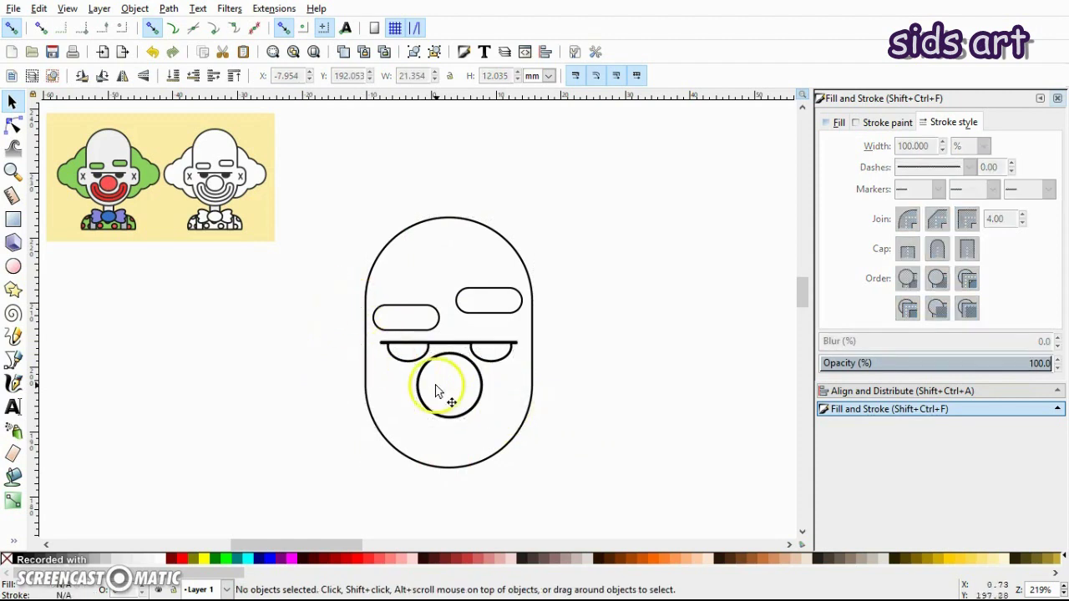
click(464, 414)
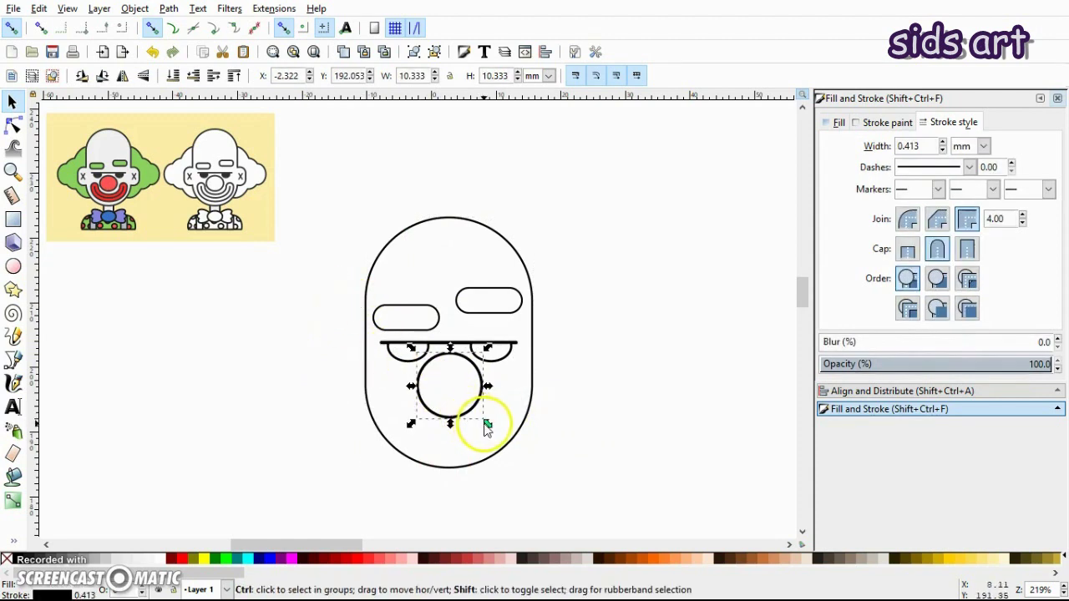
drag(488, 427, 469, 402)
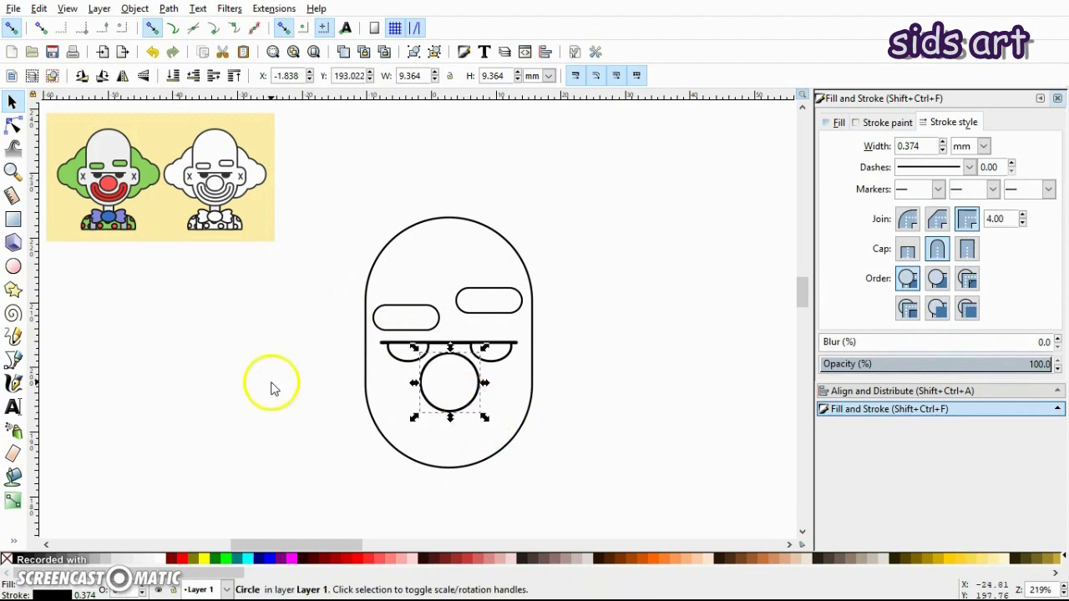
click(271, 388)
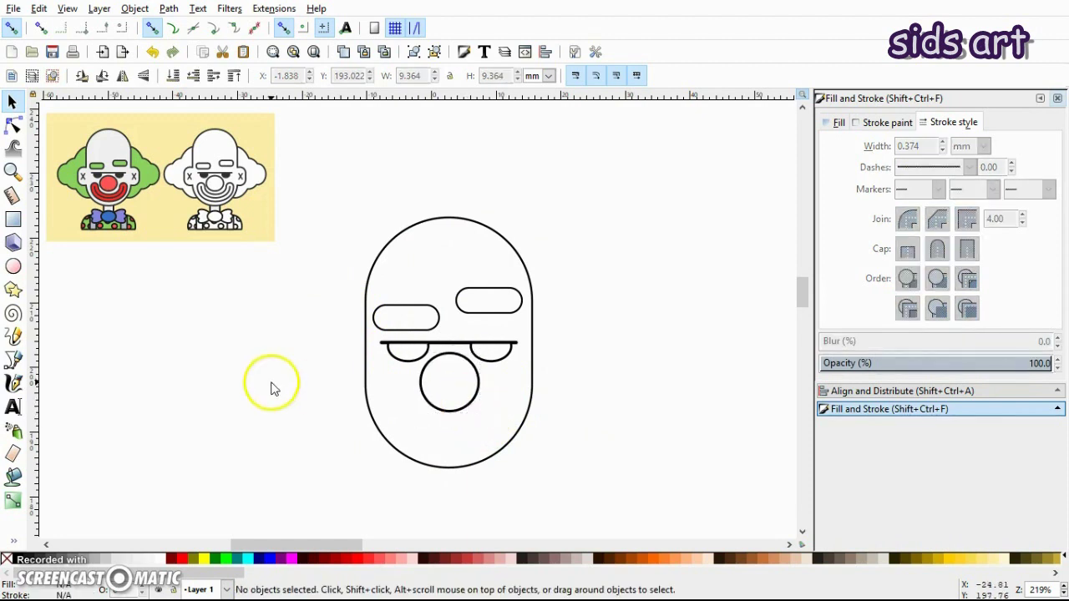
Draw a straight two-node line, about 23.8 mm wide, left of the head with the Pen tool.
click(13, 358)
click(146, 375)
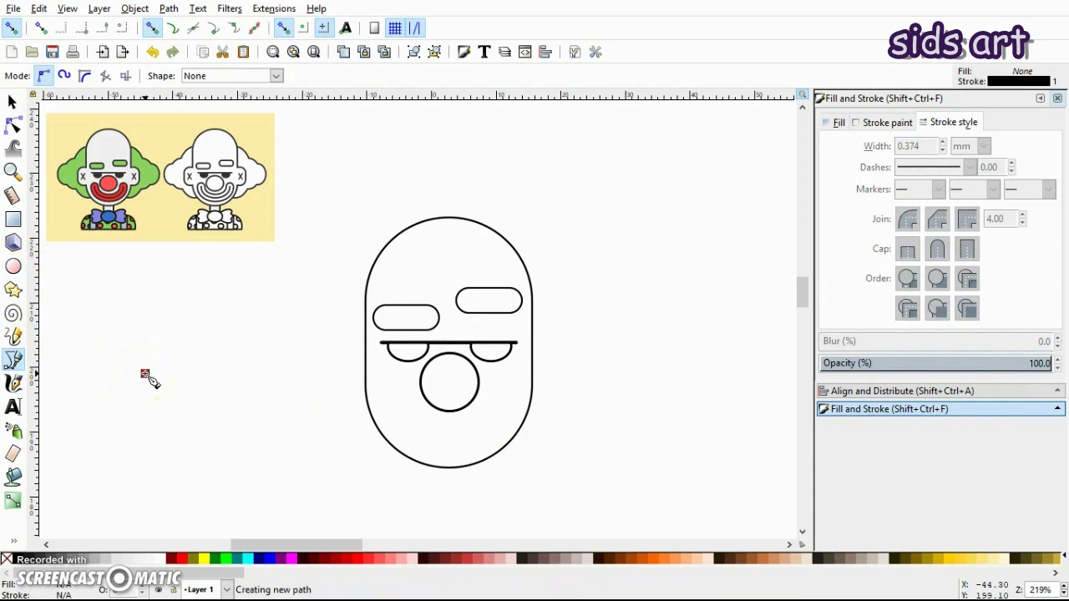
key(Escape)
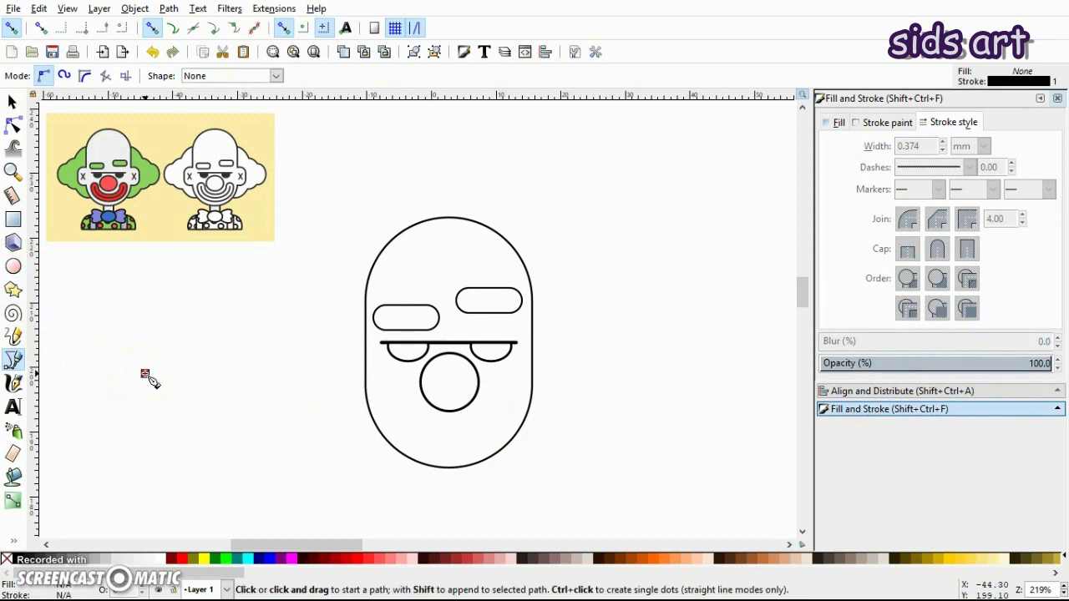
click(145, 374)
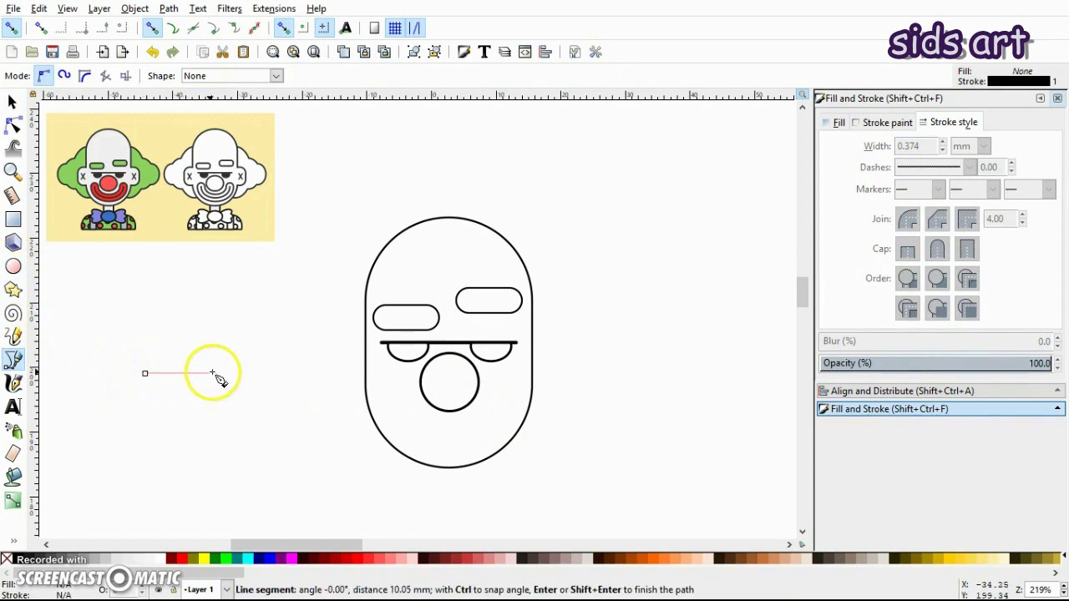
double_click(302, 380)
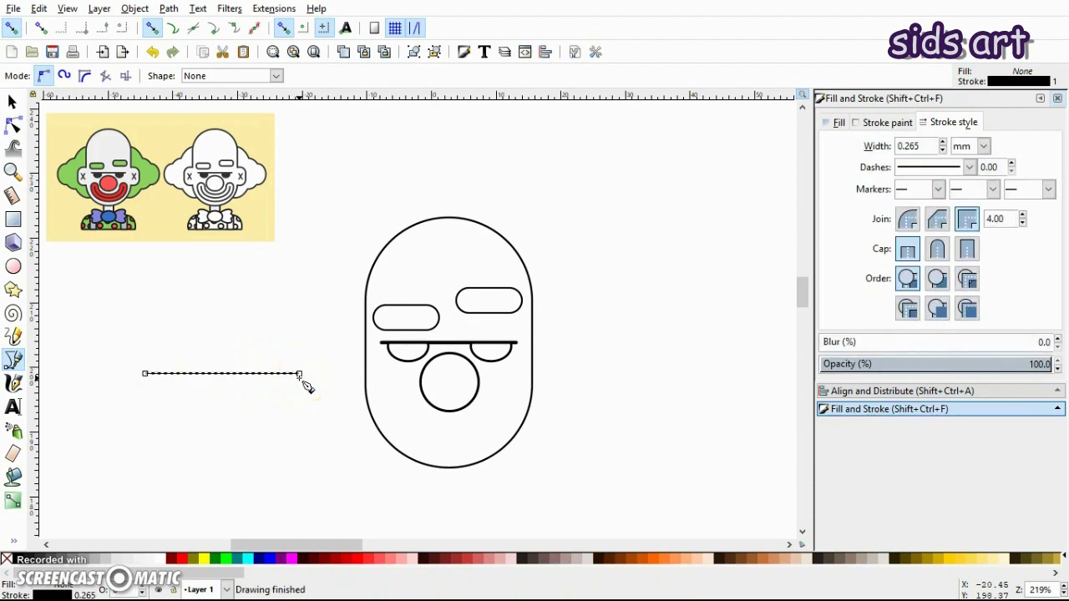
key(s)
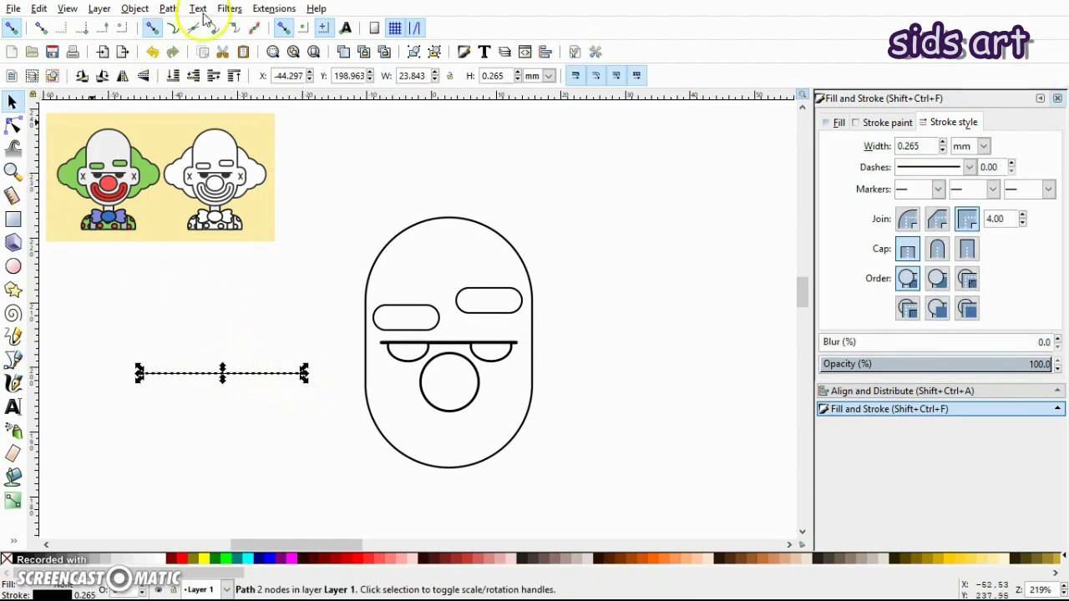
Enable snapping to rotation centres and add a vertical guide through the line and a horizontal guide below the face.
click(324, 29)
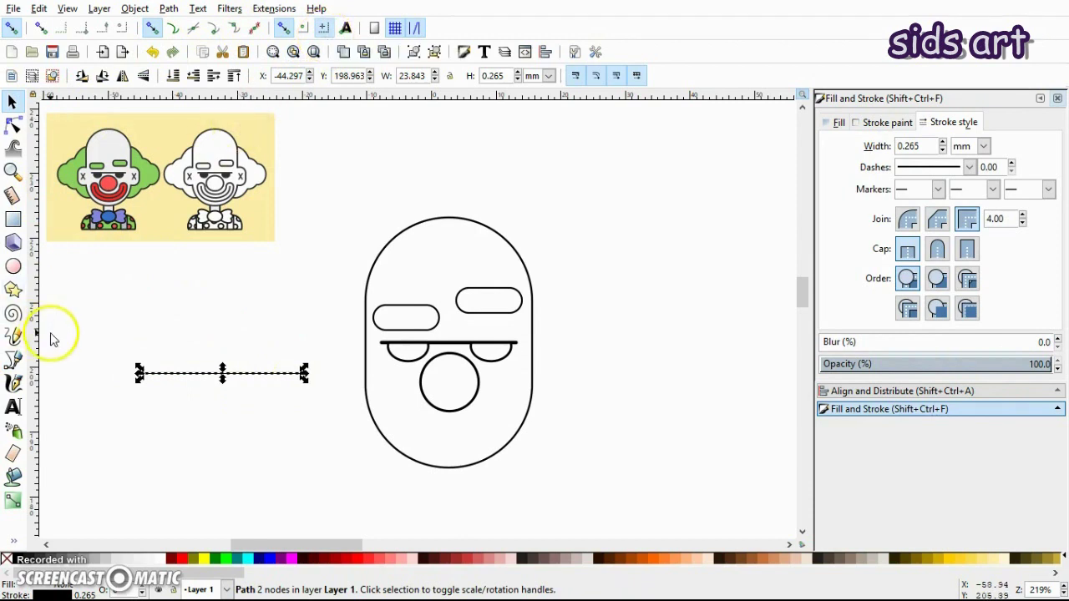
drag(34, 351, 218, 380)
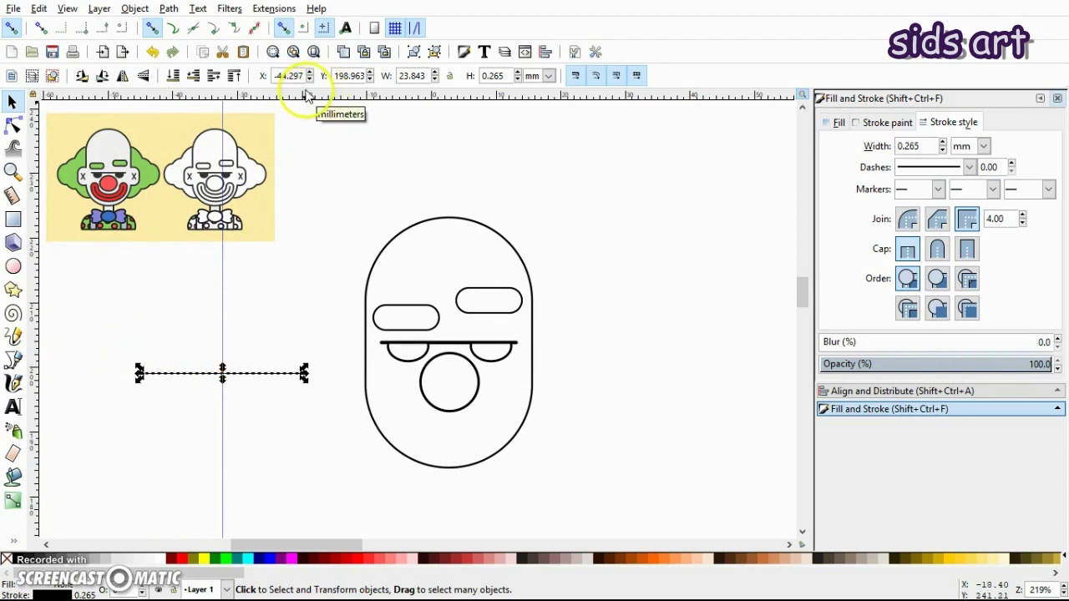
drag(305, 97, 243, 470)
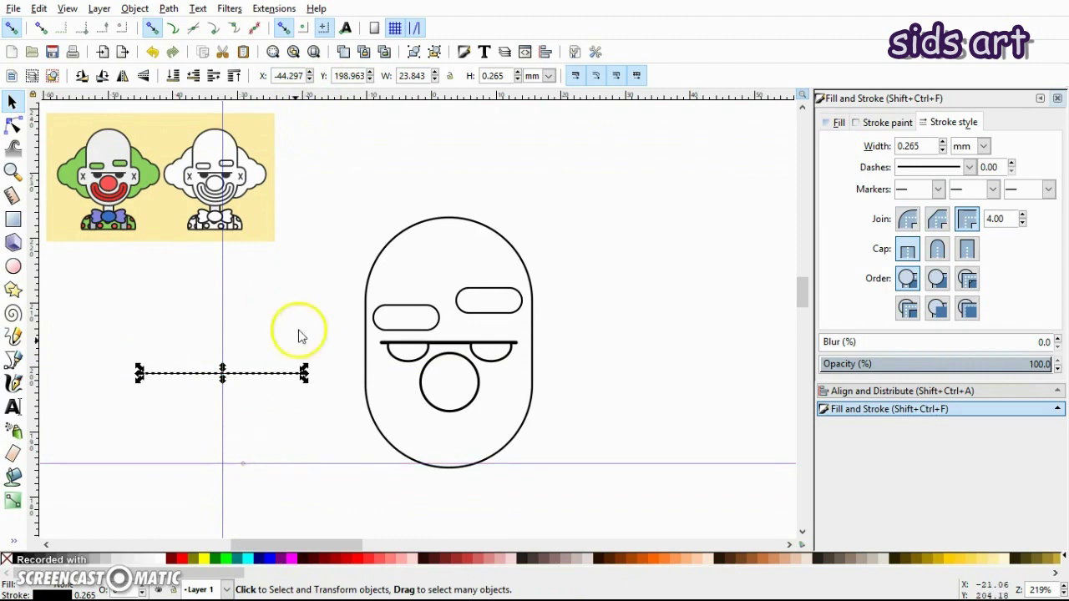
key(Escape)
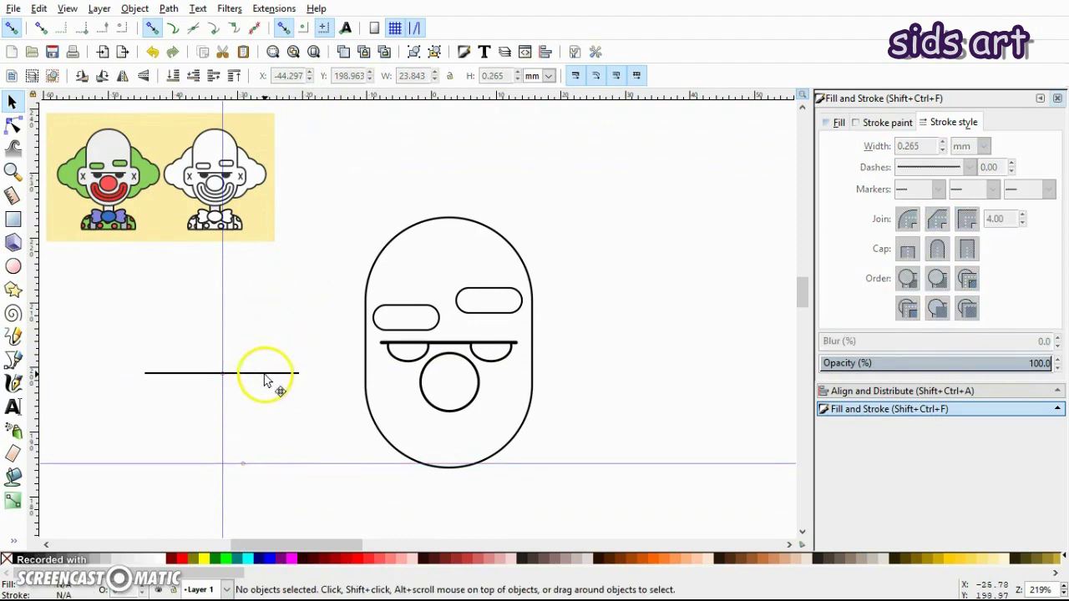
click(265, 380)
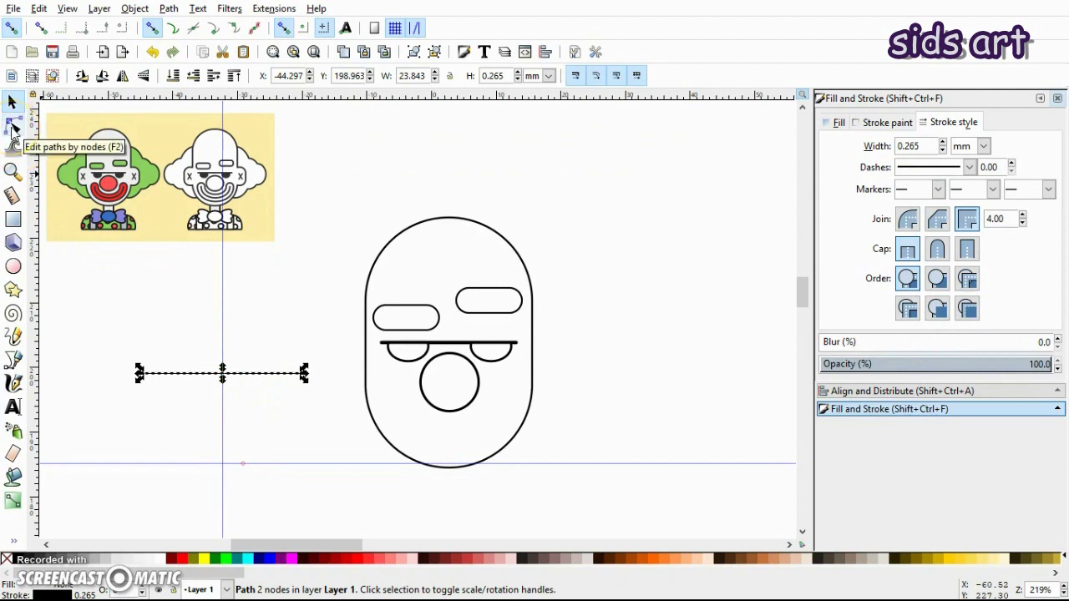
Bend the straight line into a deep, symmetric U curve by dragging its node handles.
click(12, 126)
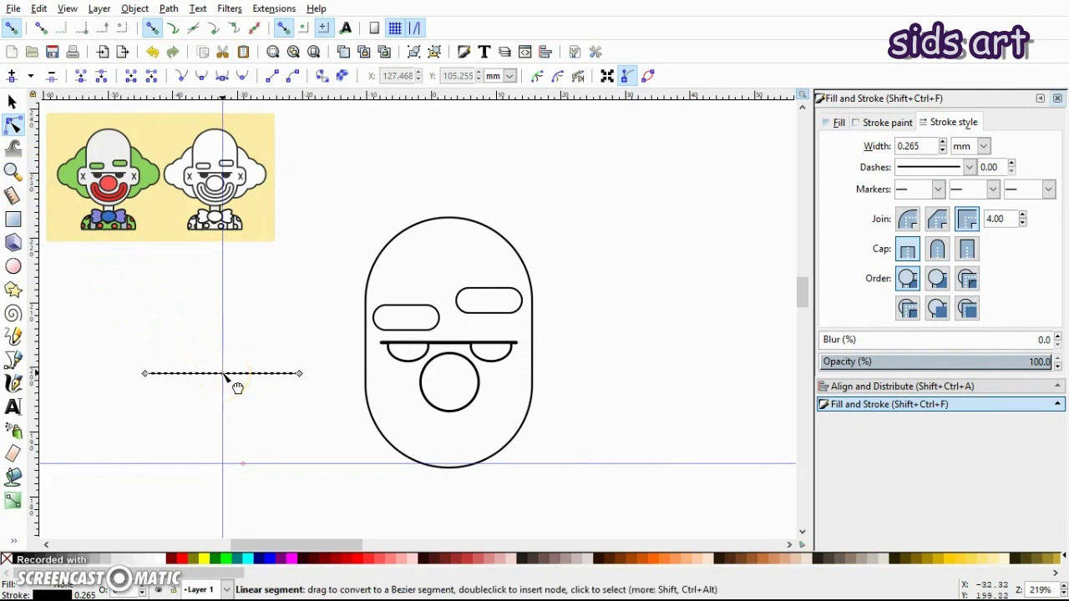
drag(224, 376, 225, 440)
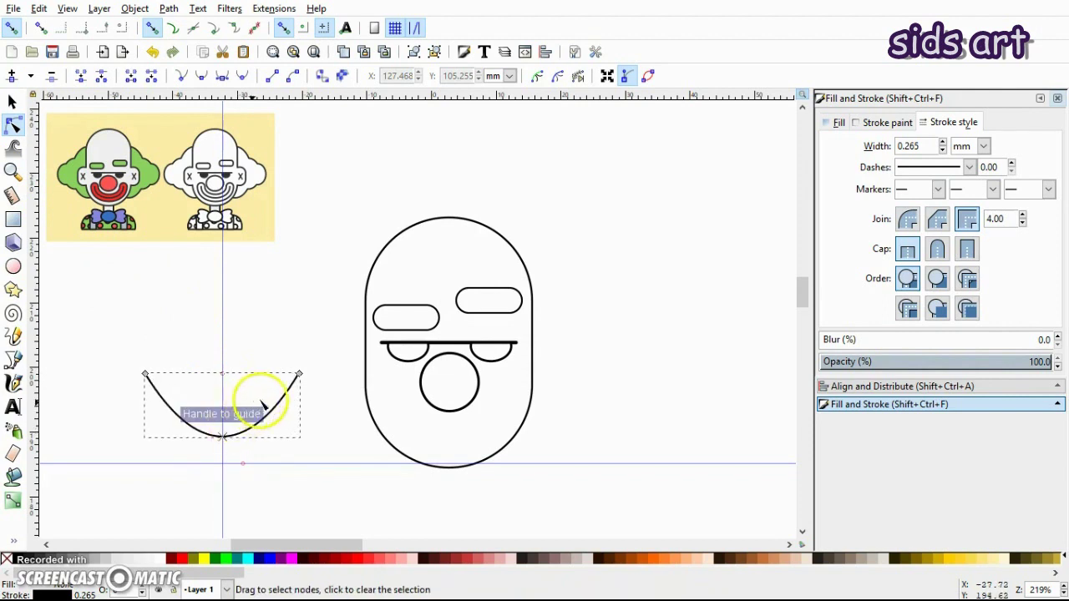
click(301, 377)
click(251, 458)
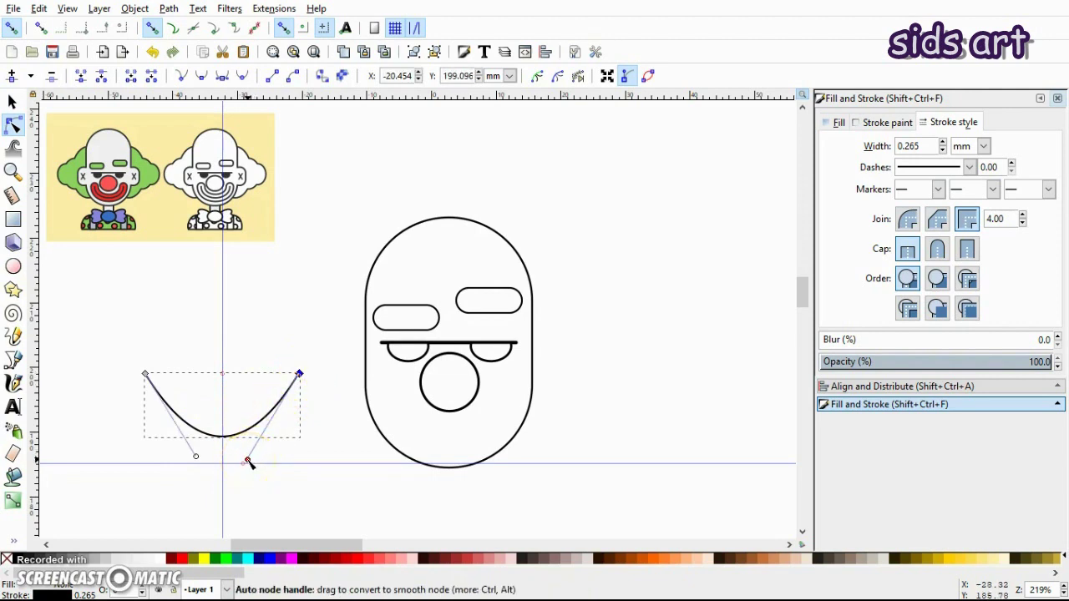
drag(249, 462, 300, 453)
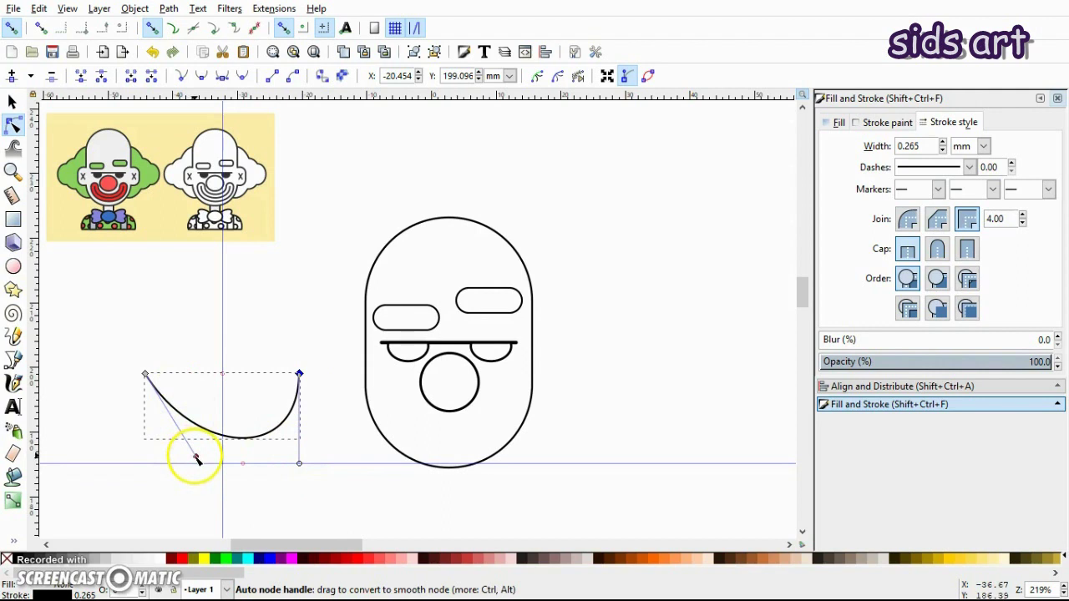
drag(196, 459, 147, 465)
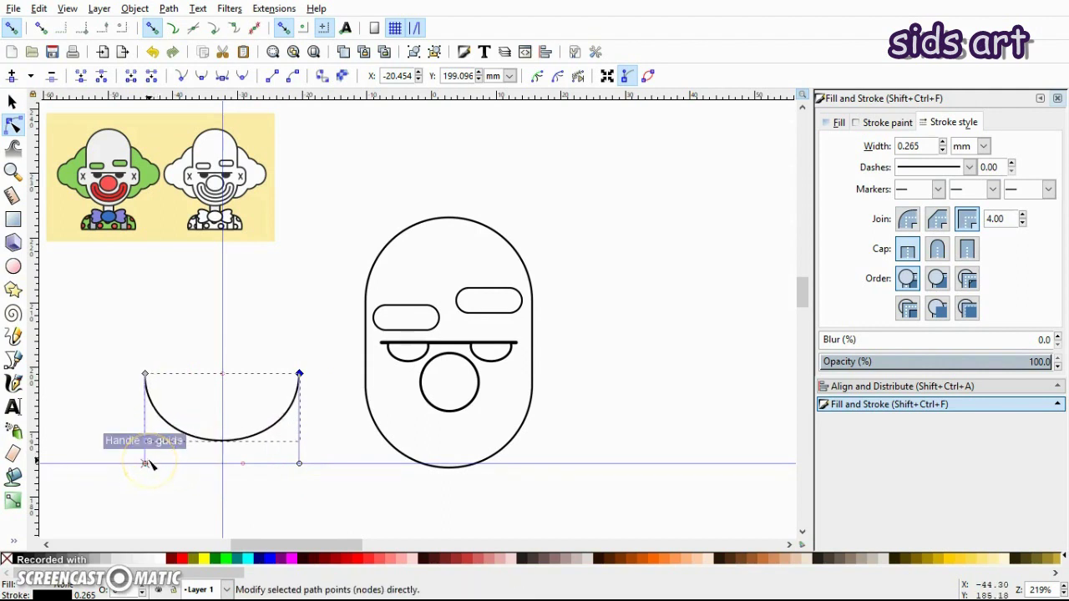
click(244, 432)
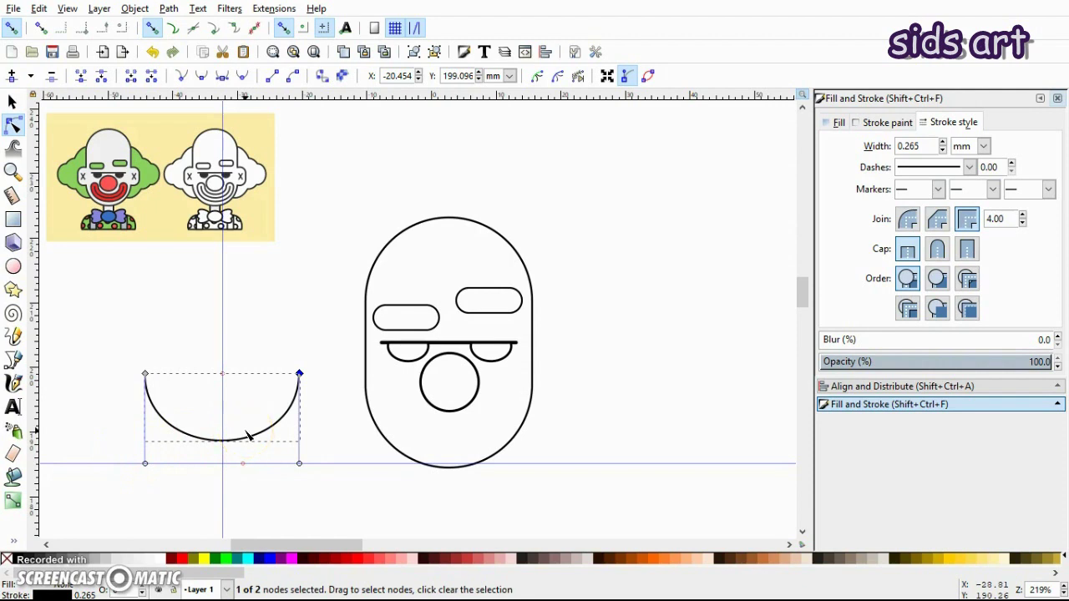
Move the U-shaped curve into the lower face under the nose and flatten it slightly.
key(s)
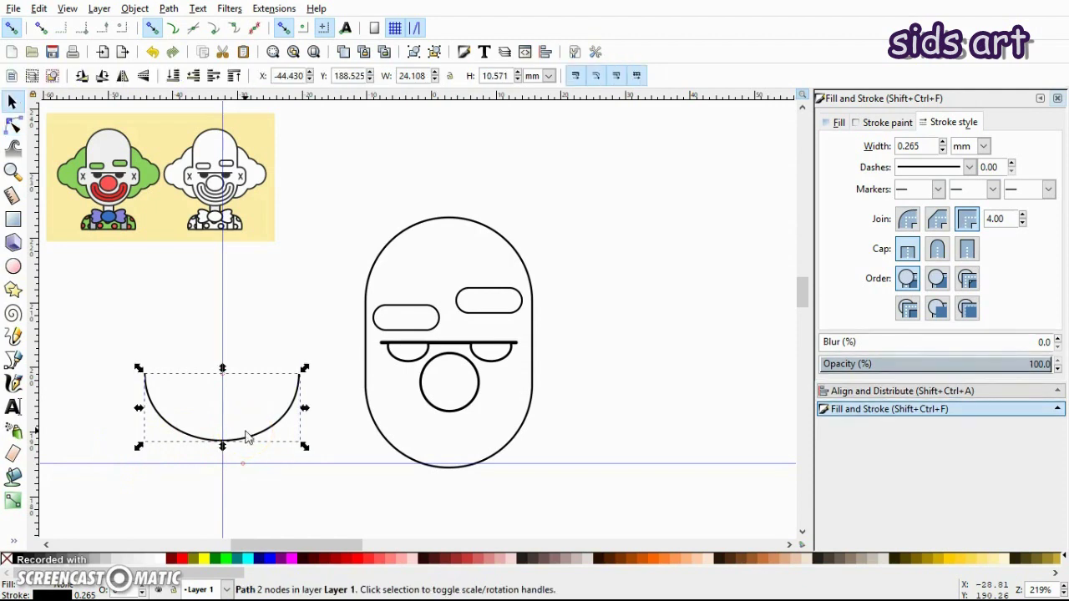
click(255, 441)
drag(255, 441, 518, 422)
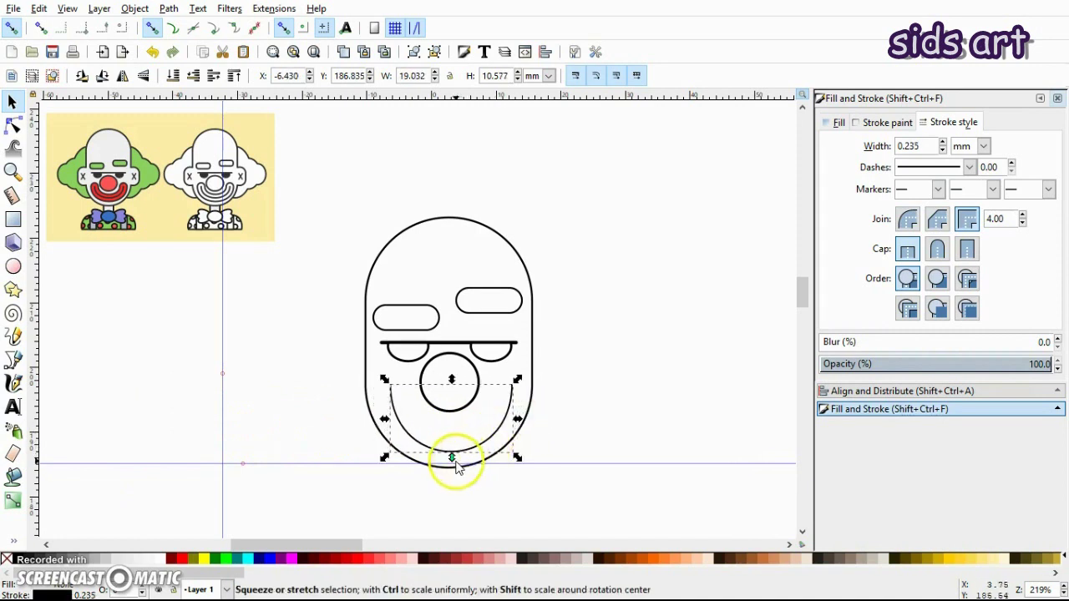
drag(452, 458, 455, 458)
click(637, 390)
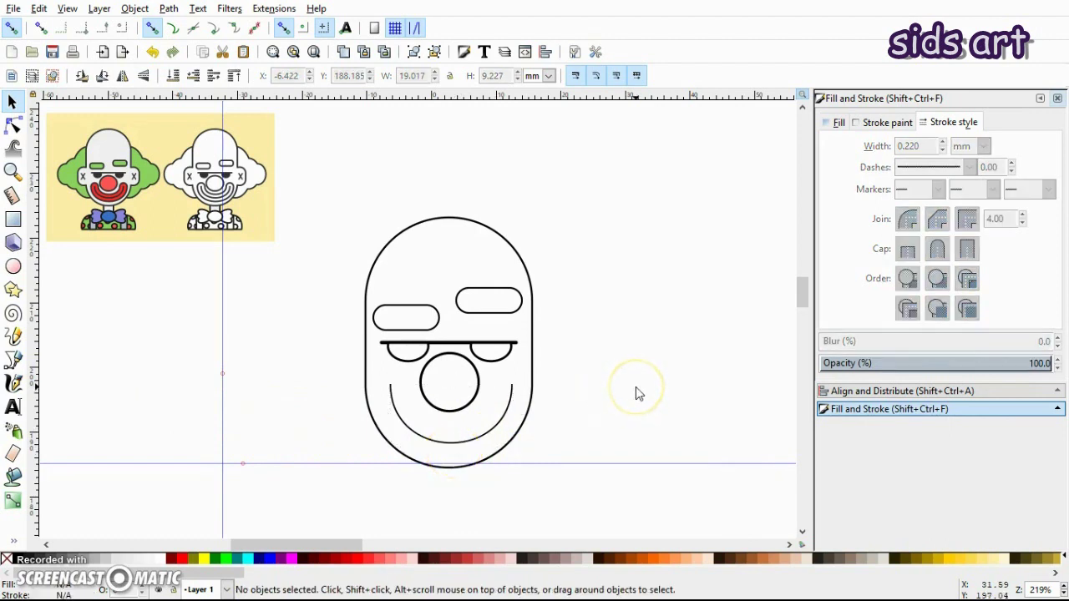
Reselect the smile and try shifting it sideways, cancelling so it stays in place.
click(482, 442)
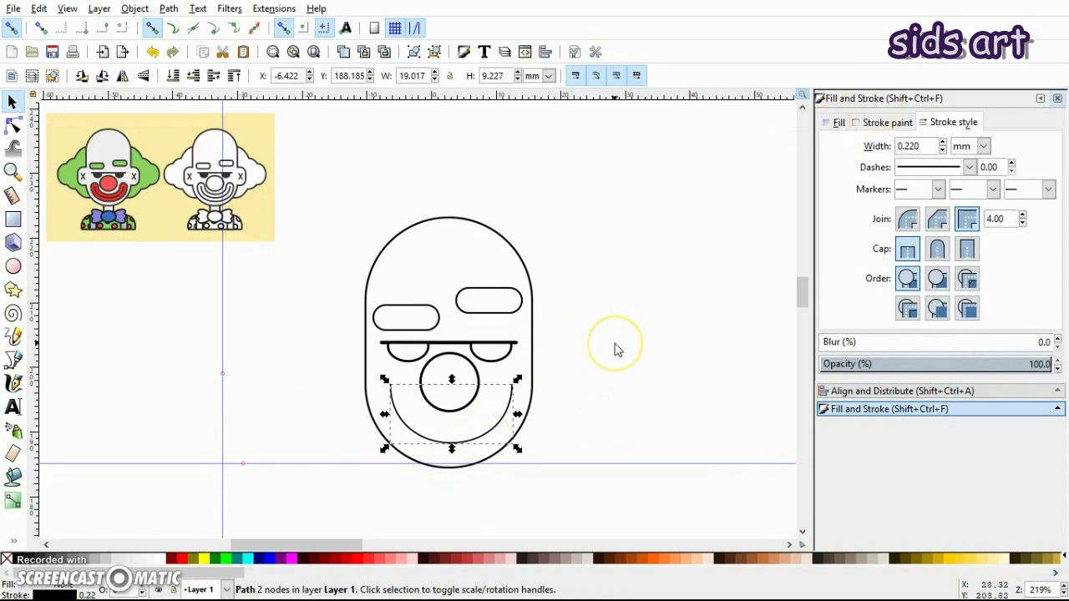
key(ctrl)
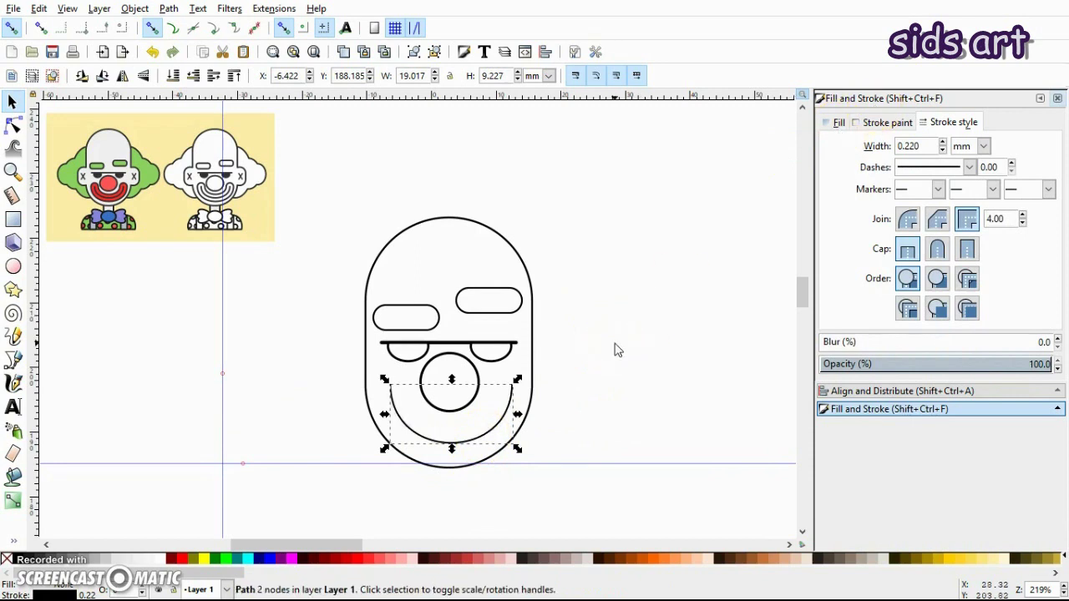
click(501, 437)
drag(488, 435, 644, 422)
key(Escape)
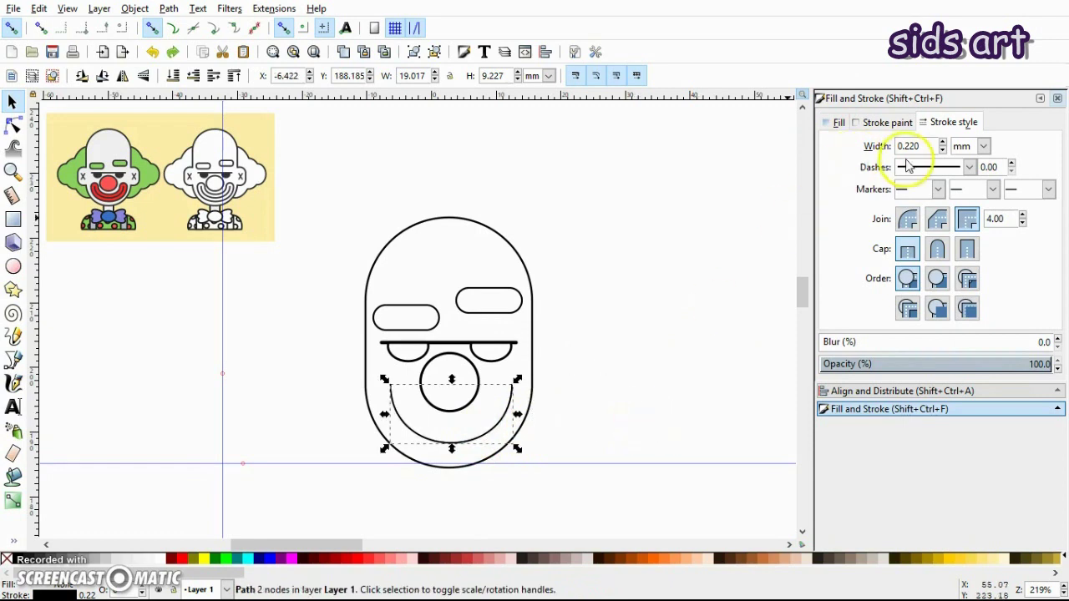
Set the smile's stroke width to 15 px, after trying 50 and 20 px.
click(982, 147)
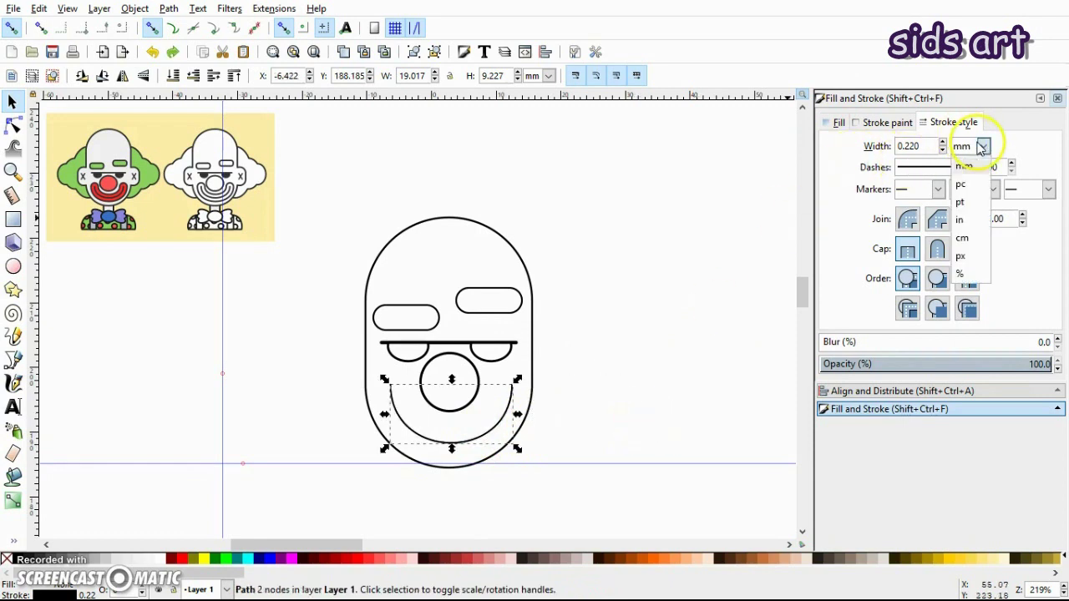
click(962, 255)
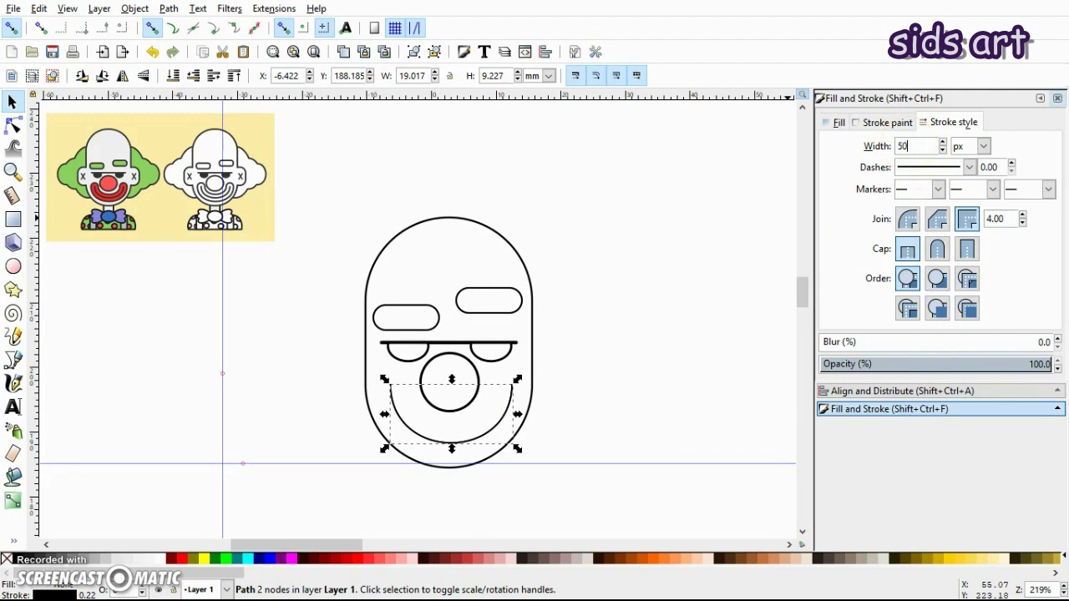
click(904, 146)
text(50)
key(Return)
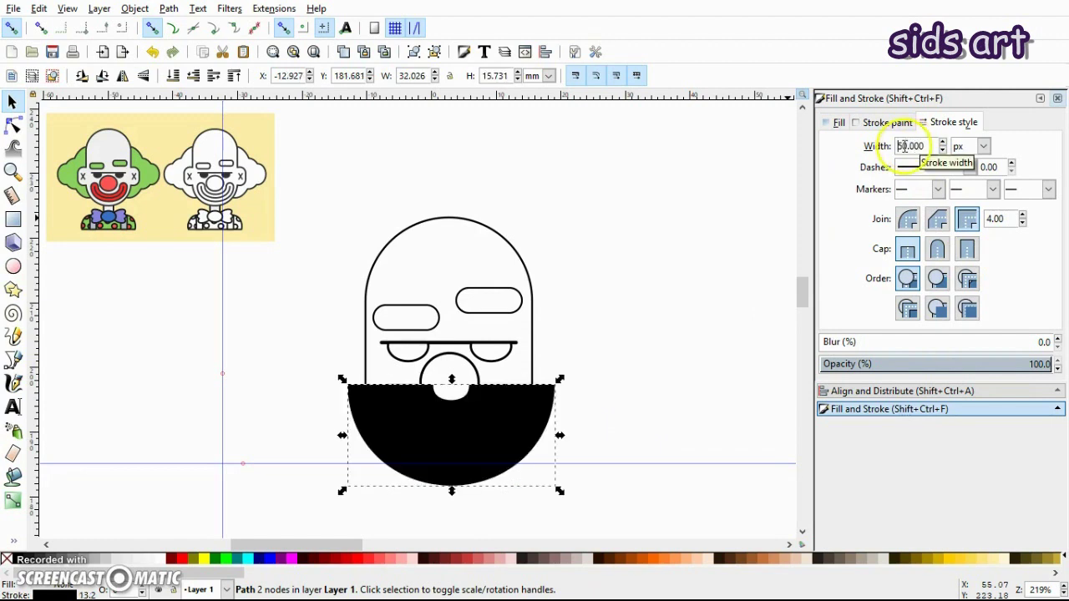
double_click(904, 146)
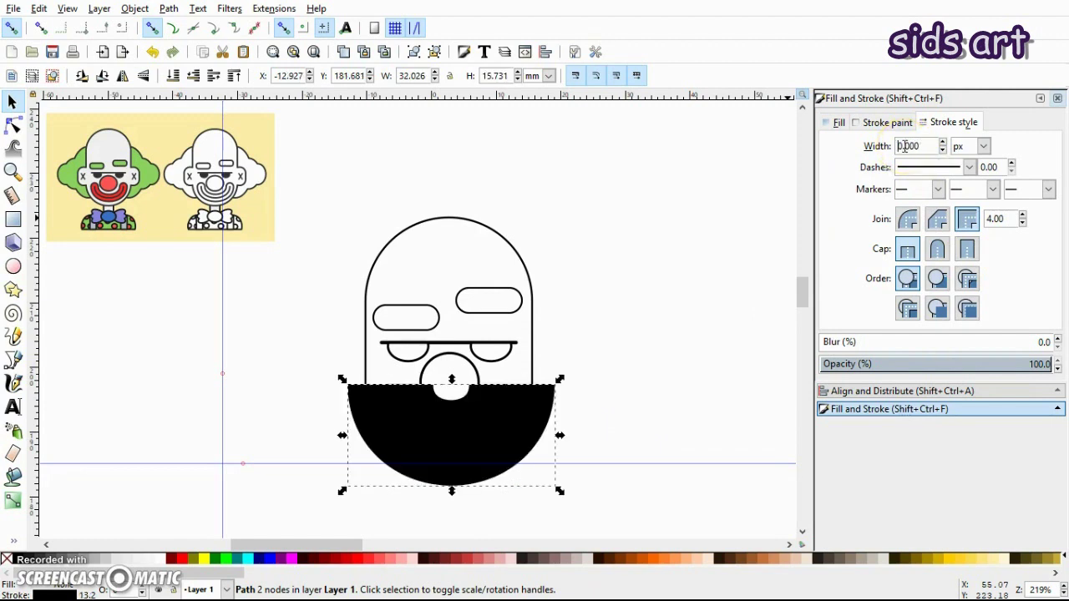
key(Return)
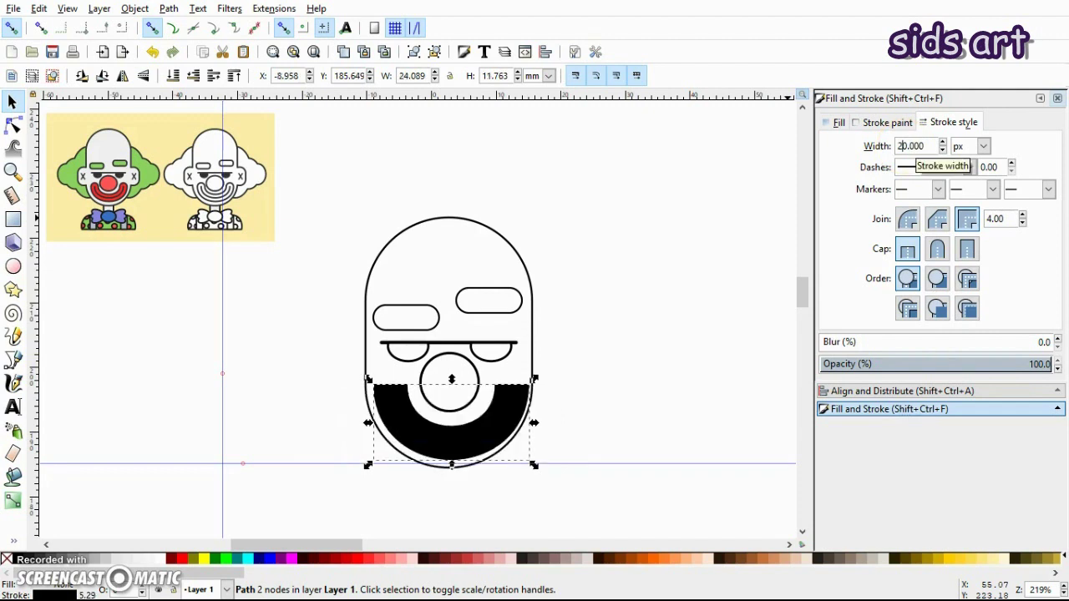
key(BackSpace)
key(BackSpace)
text(15)
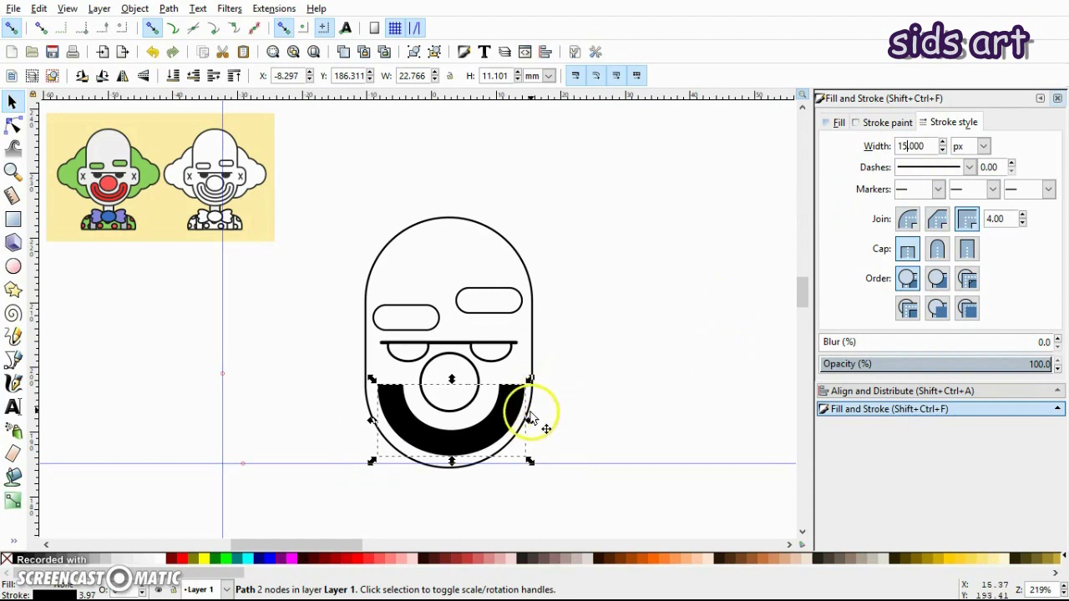
drag(506, 411, 508, 418)
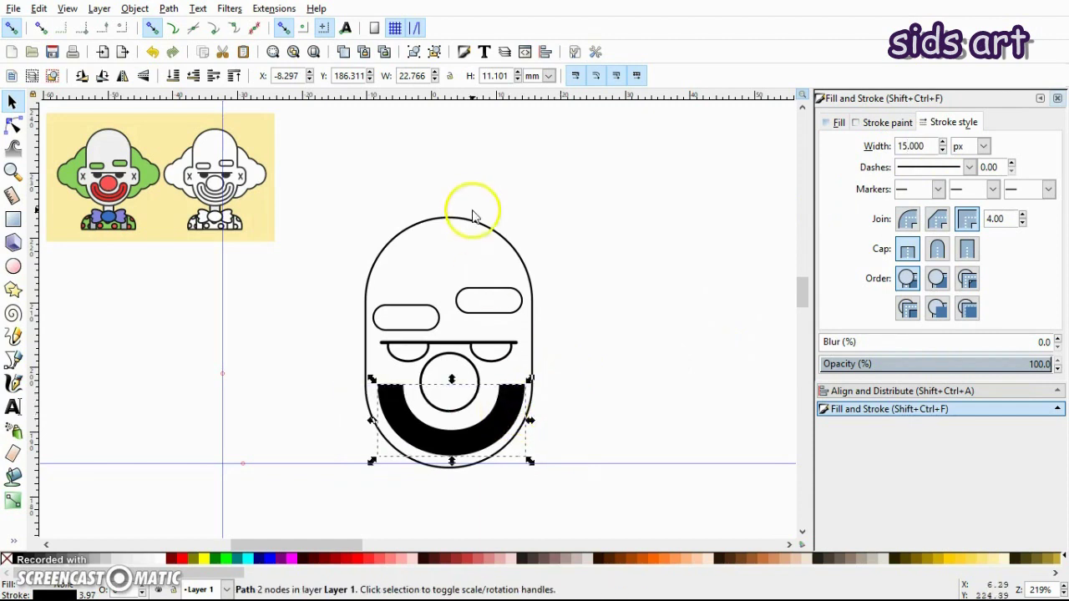
Give the thick arc round caps and keep it inside the face behind the nose.
click(935, 252)
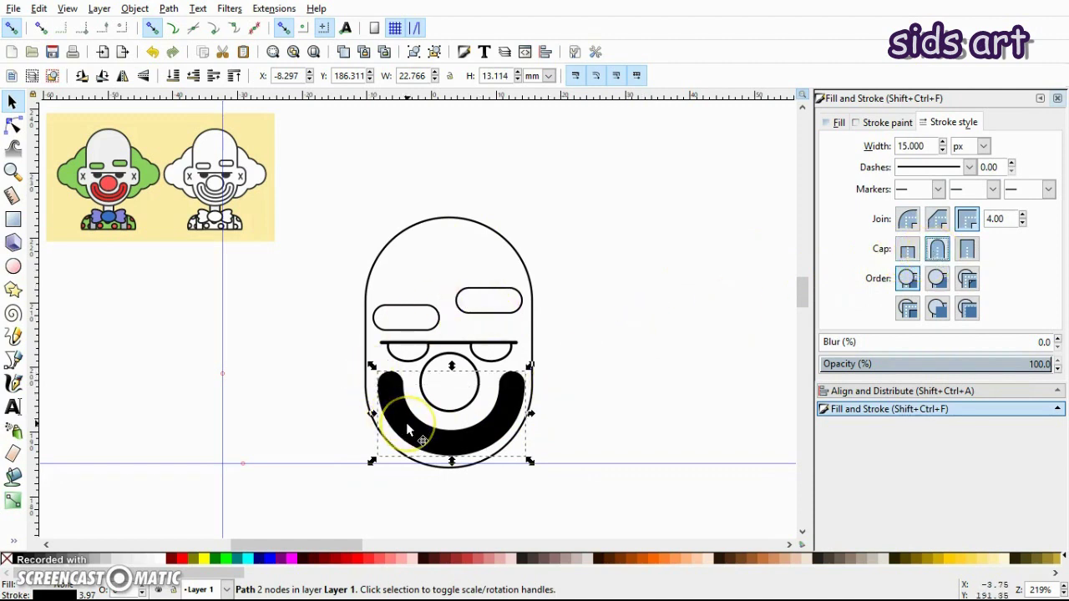
drag(408, 430, 620, 415)
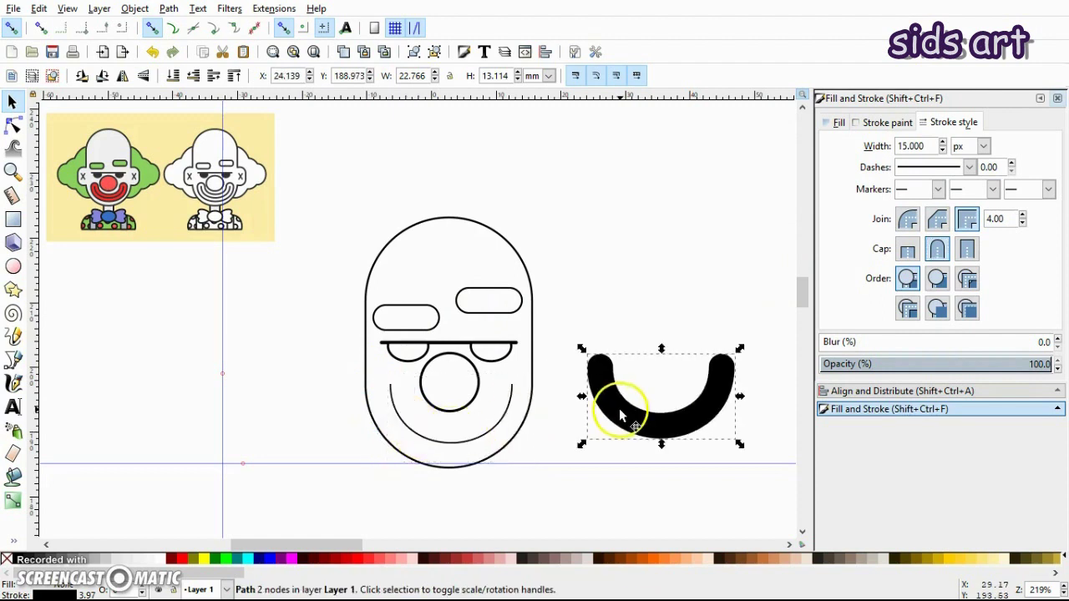
key(ctrl+z)
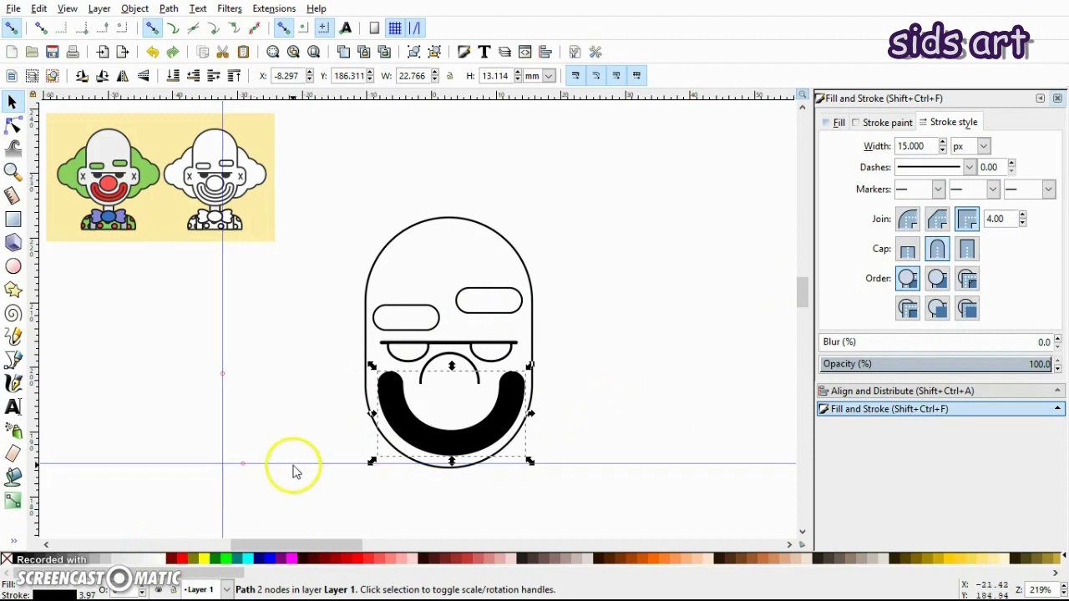
key(ctrl+z)
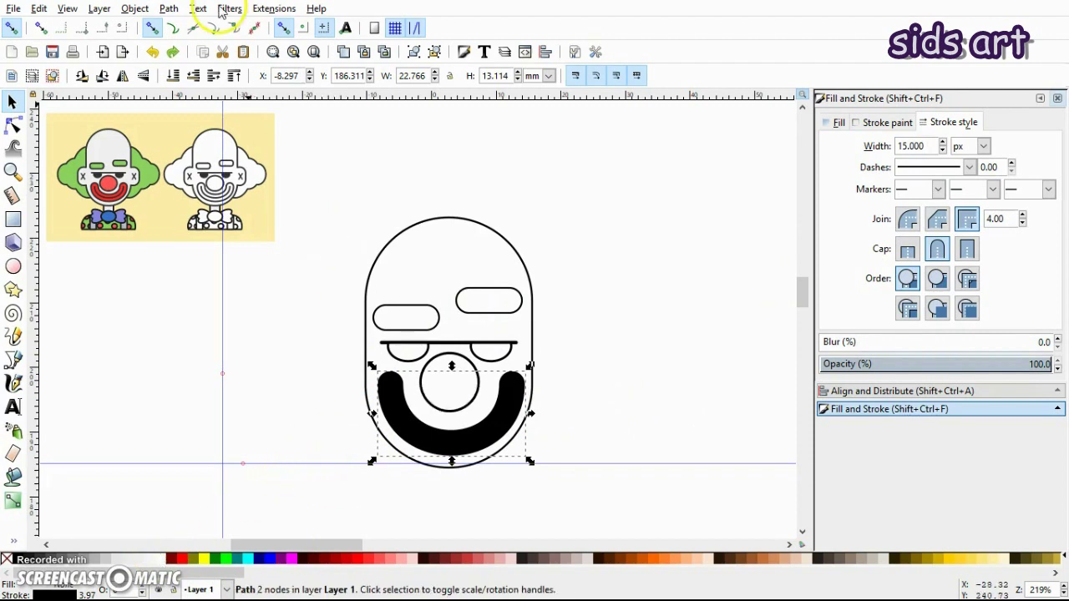
Convert the thick smile stroke into a filled path.
click(170, 9)
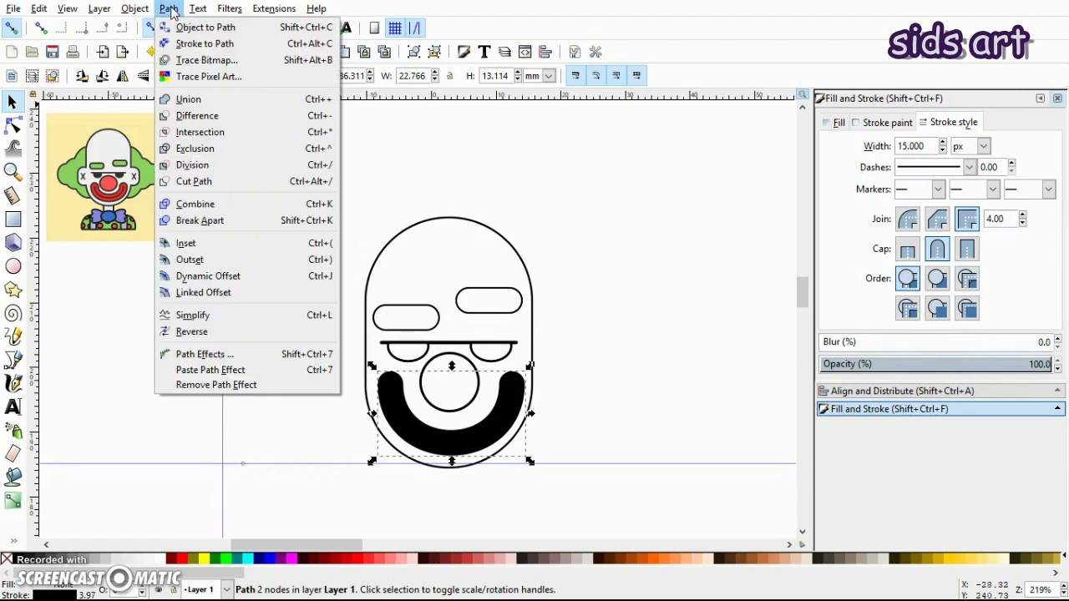
click(580, 312)
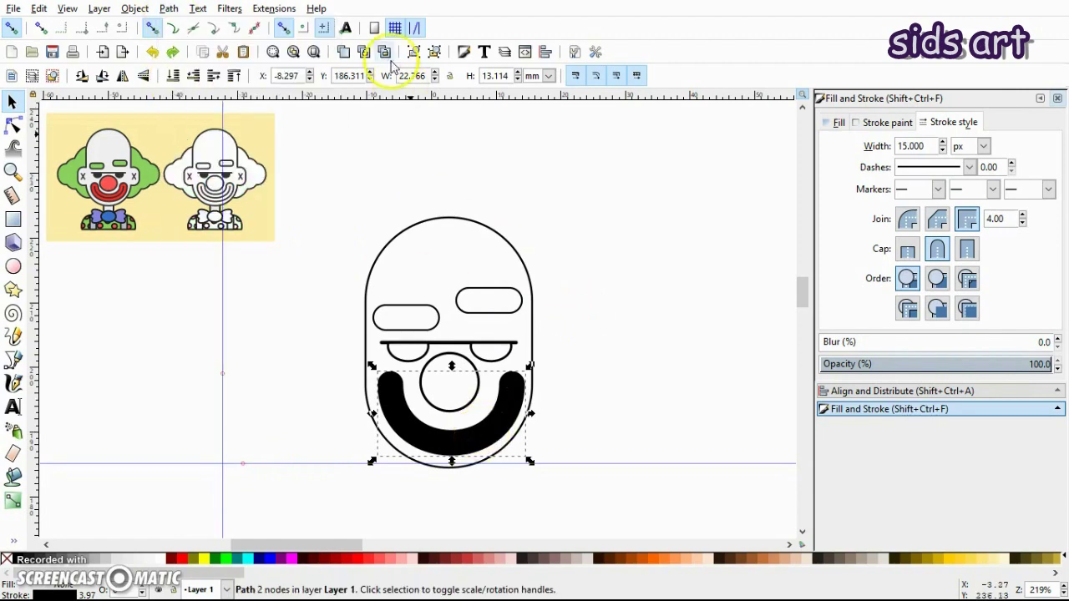
click(169, 10)
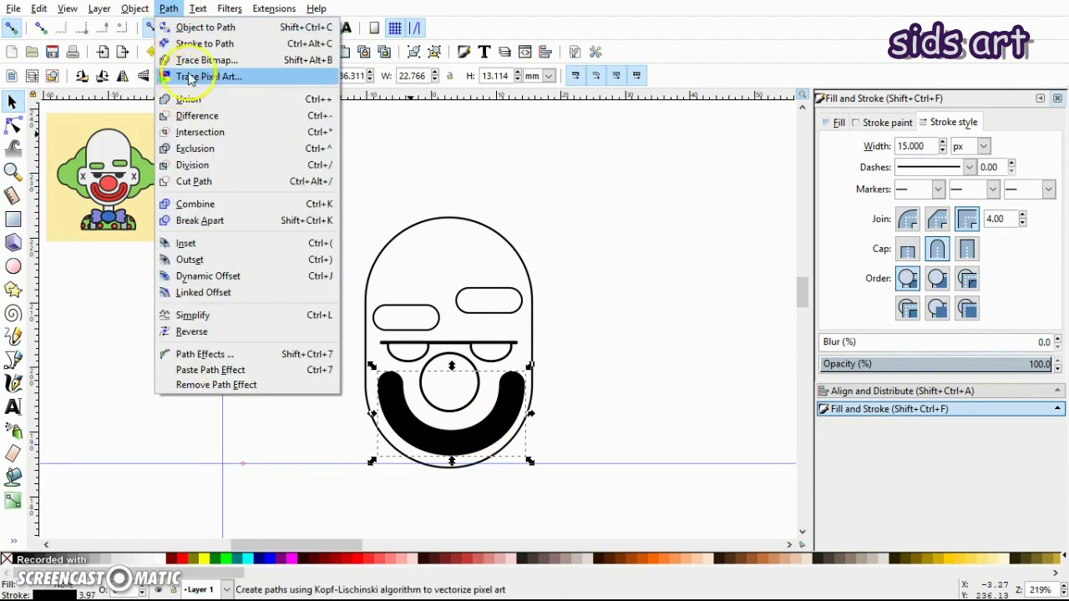
click(202, 48)
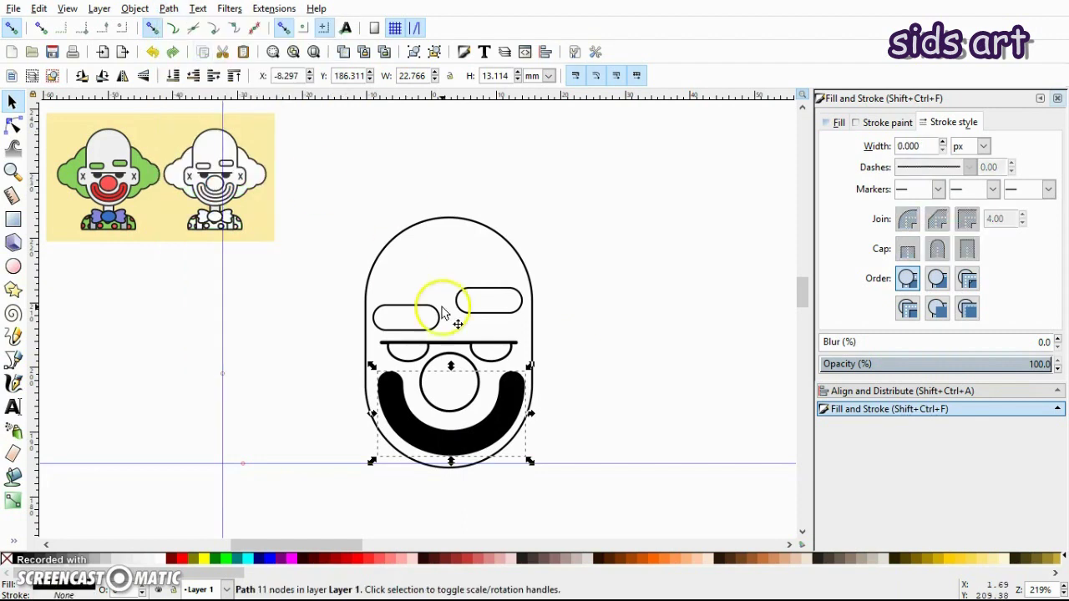
Give the mouth shape a white fill and a 2 px solid black outline, then select the head.
click(162, 564)
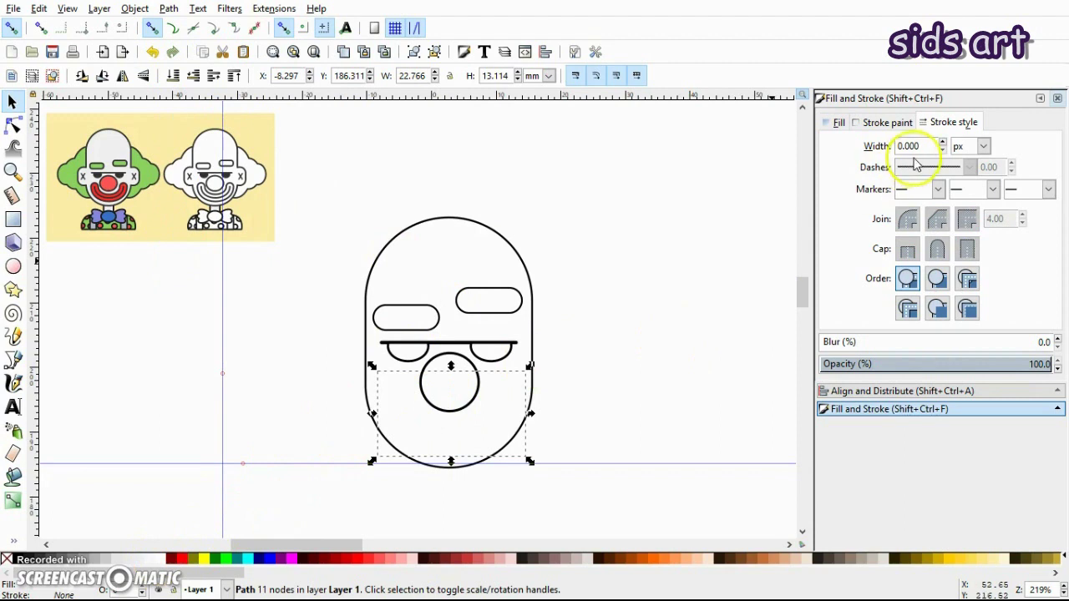
click(886, 123)
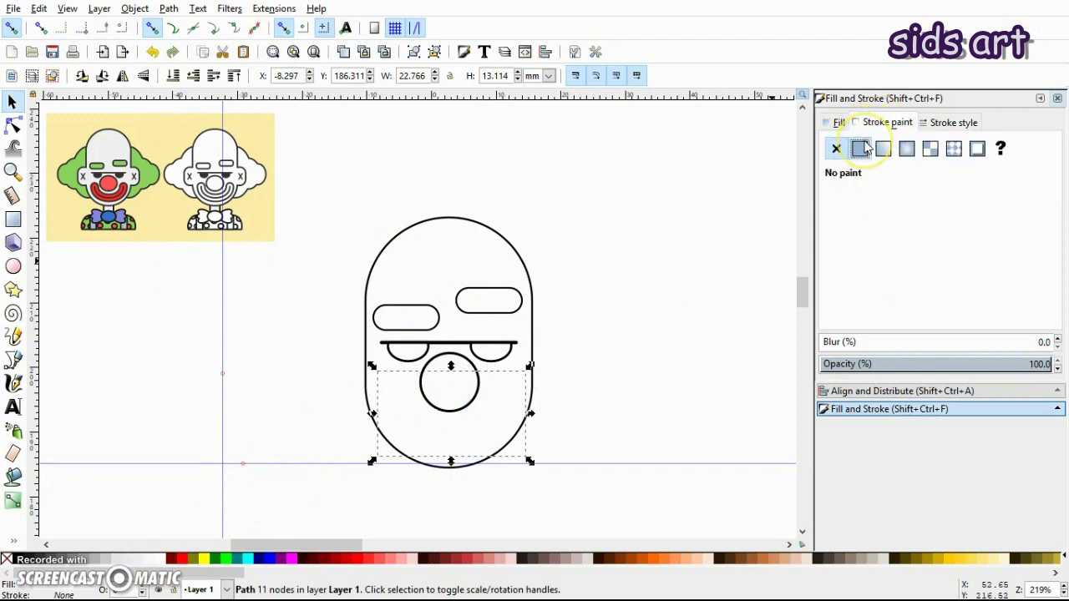
click(861, 149)
click(923, 123)
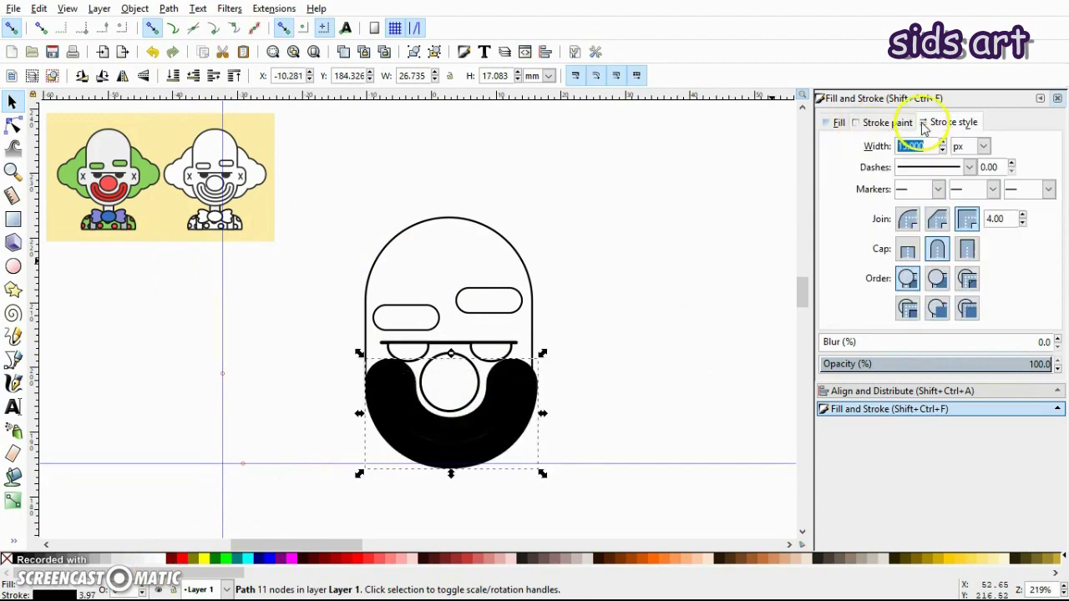
click(912, 142)
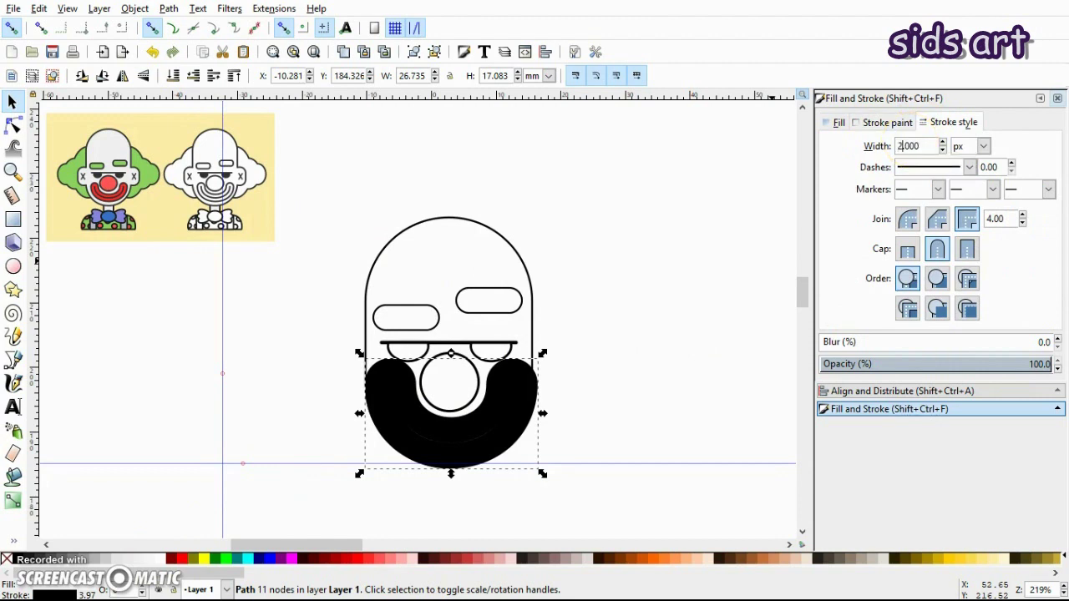
key(Return)
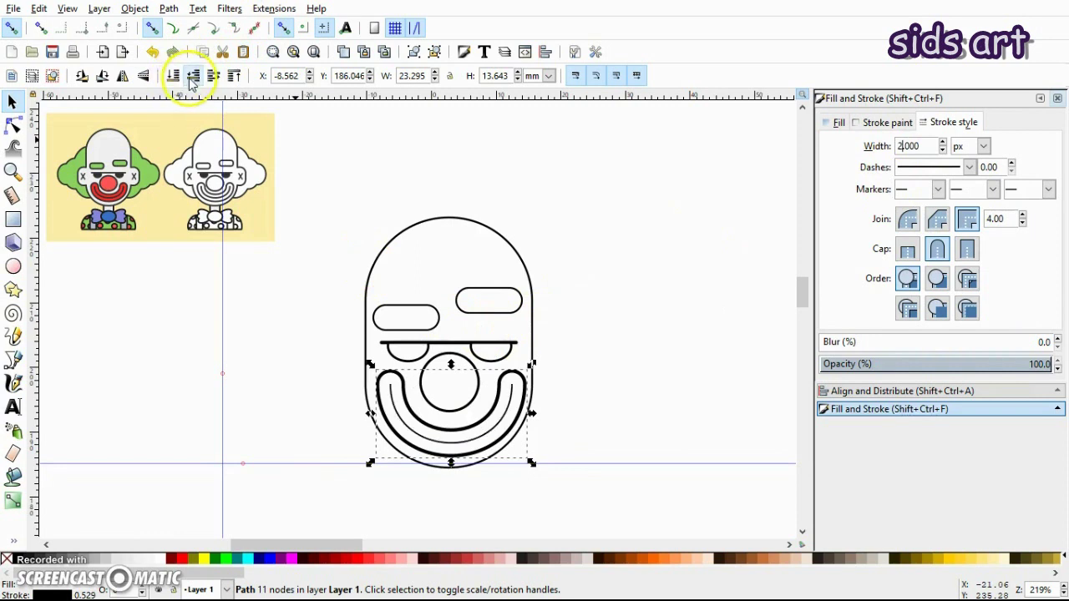
click(558, 354)
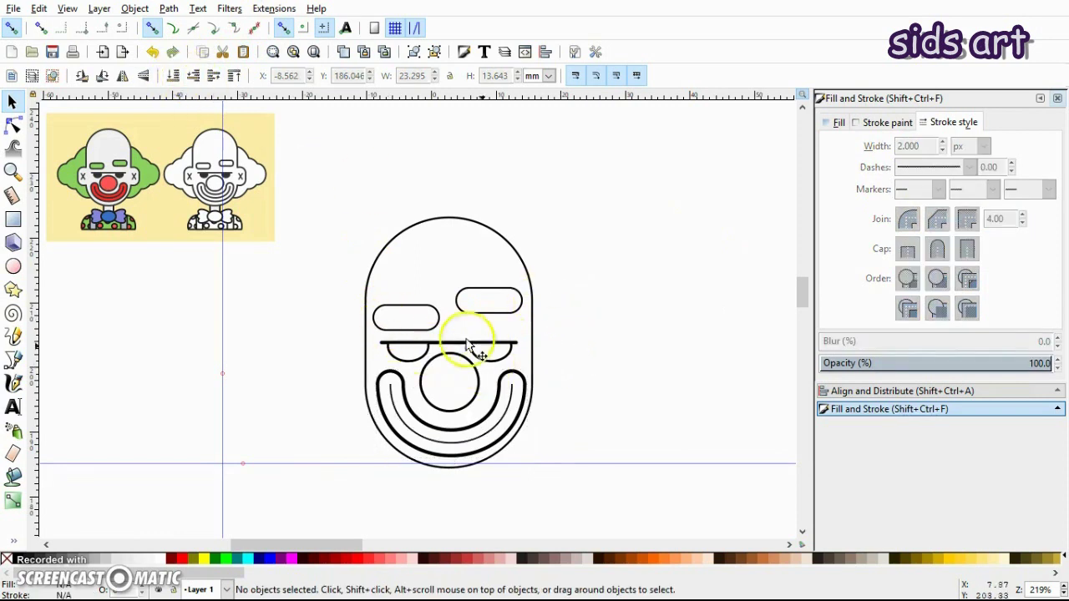
click(532, 357)
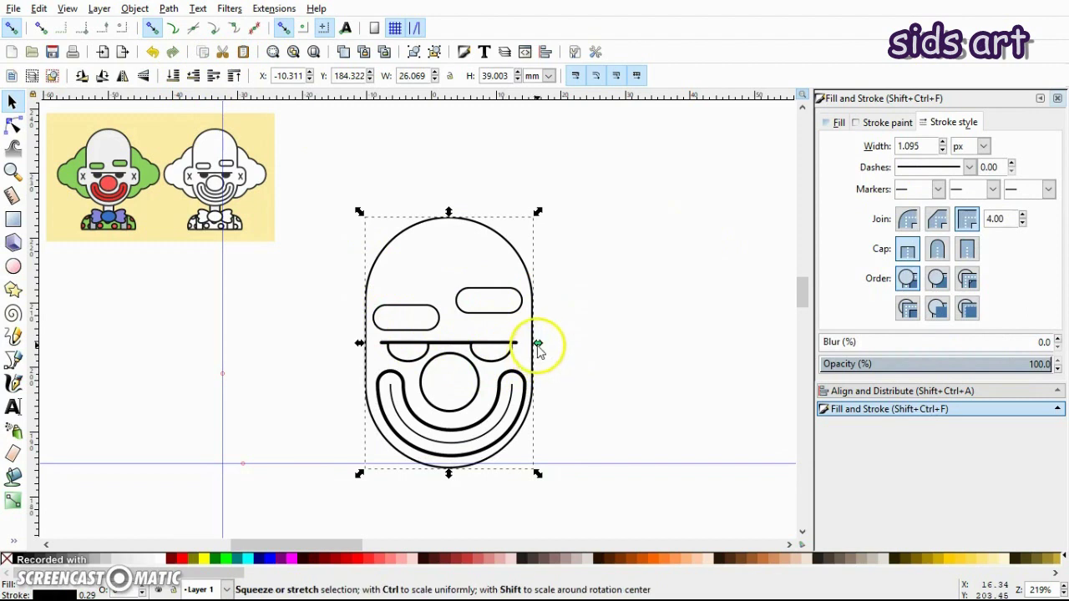
Delete the horizontal guideline and draw a small upright rounded rectangle ear left of the head.
click(565, 356)
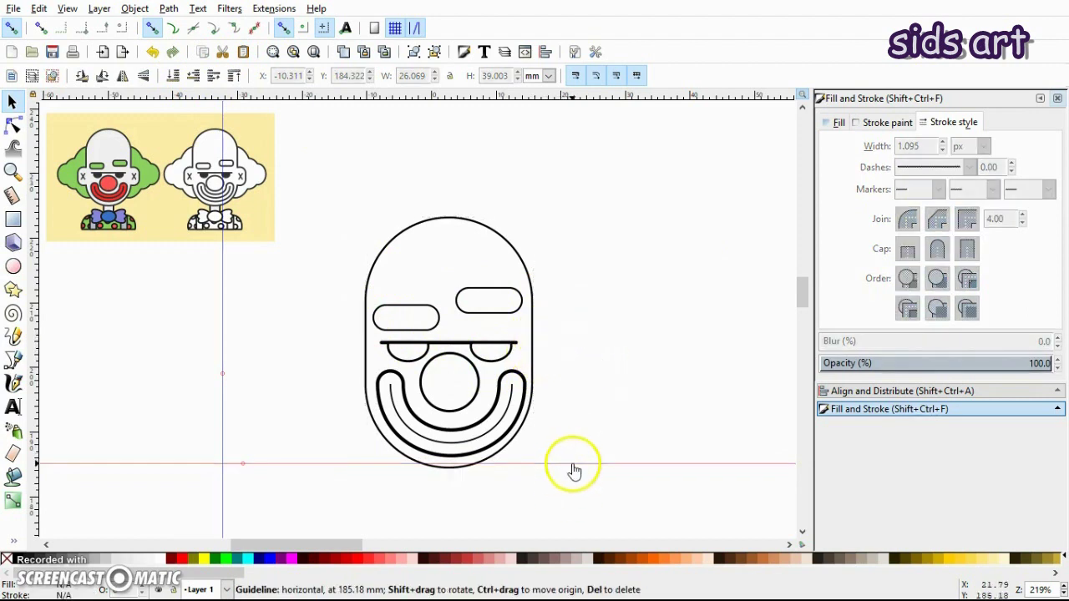
key(Delete)
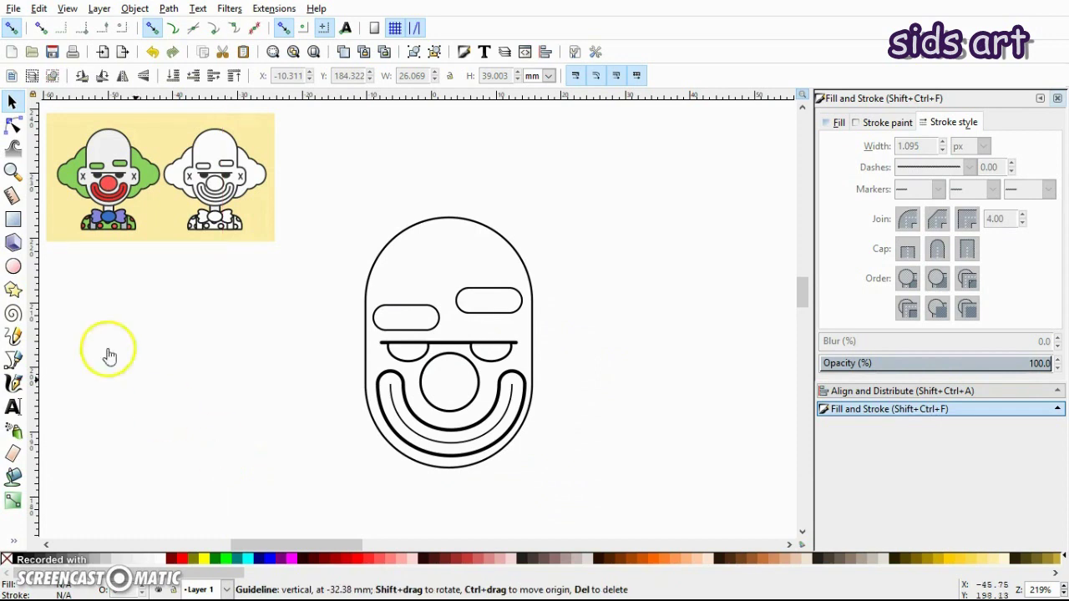
click(13, 219)
mouse_move(261, 322)
mouse_down()
mouse_move(297, 365)
mouse_move(295, 389)
mouse_move(302, 361)
mouse_move(375, 362)
mouse_up()
key(s)
Duplicate the ear to the head's right side and group both ears with Ctrl+G.
key(ctrl)
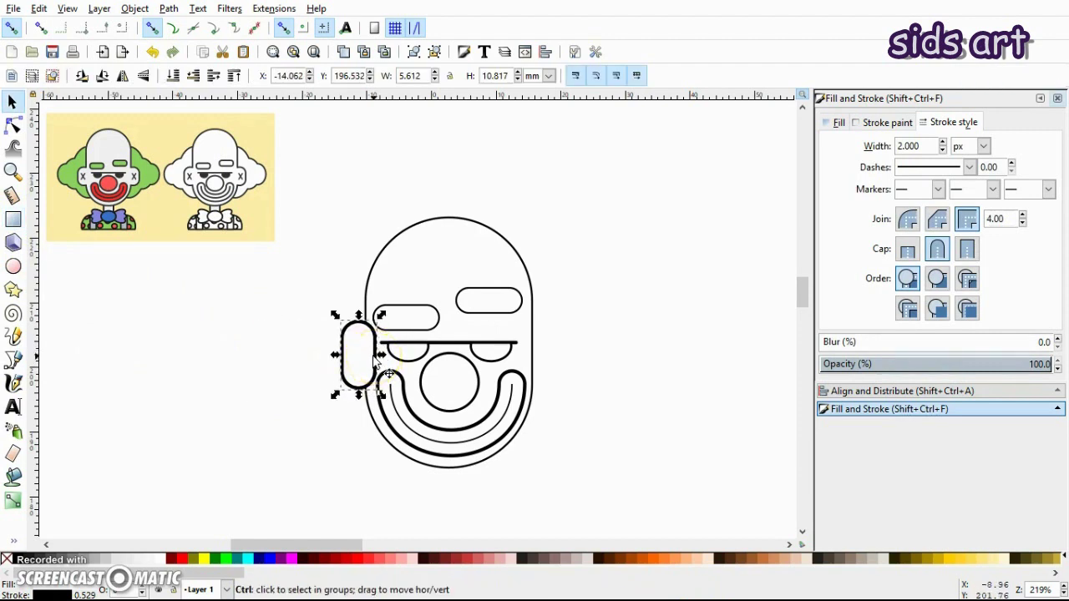
click(353, 365)
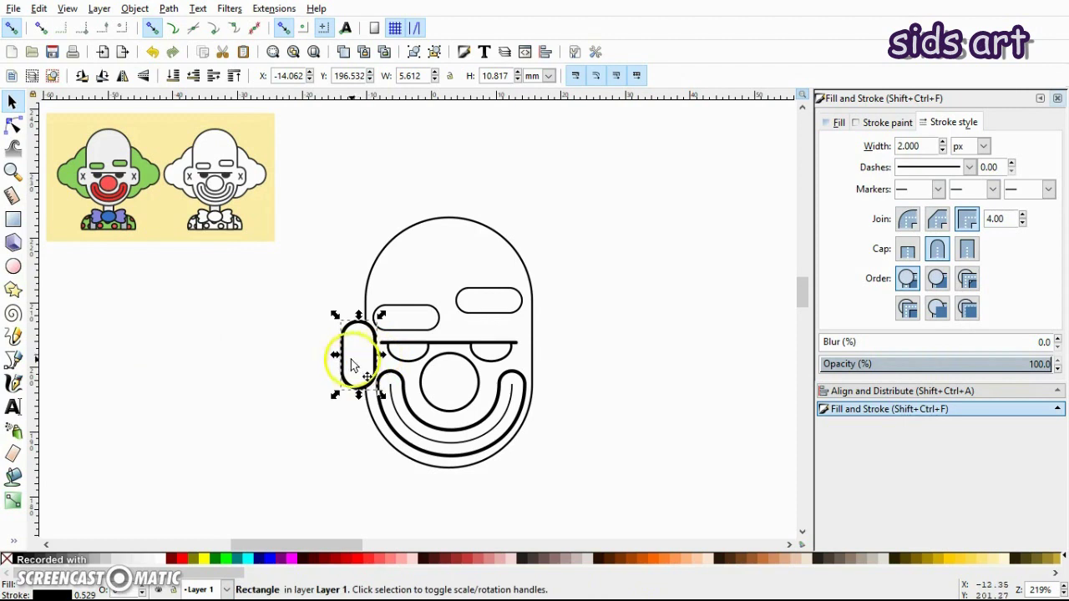
drag(352, 365, 544, 368)
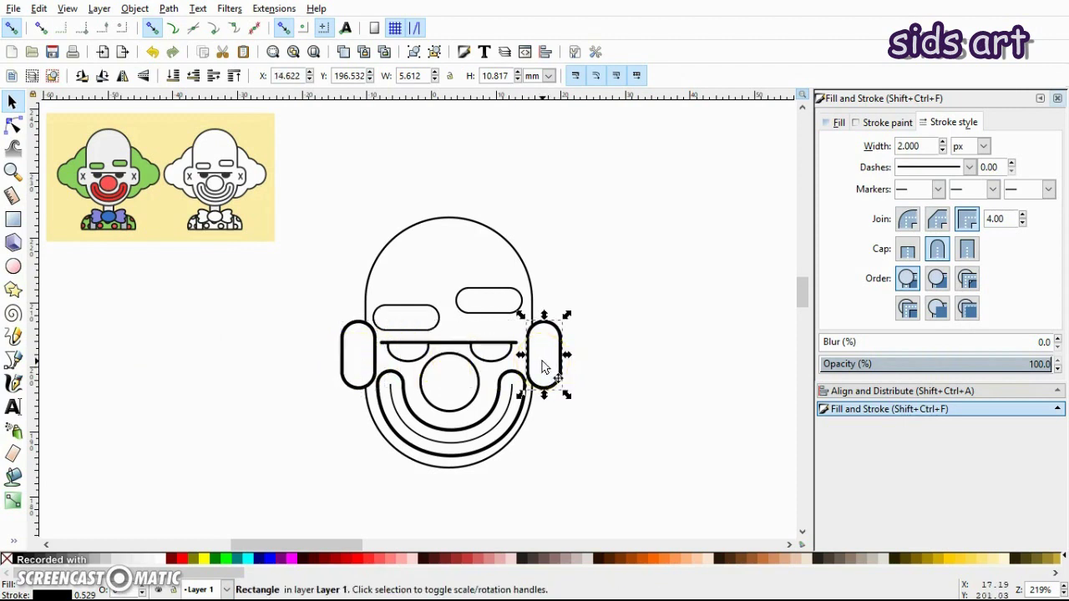
shift+click(351, 361)
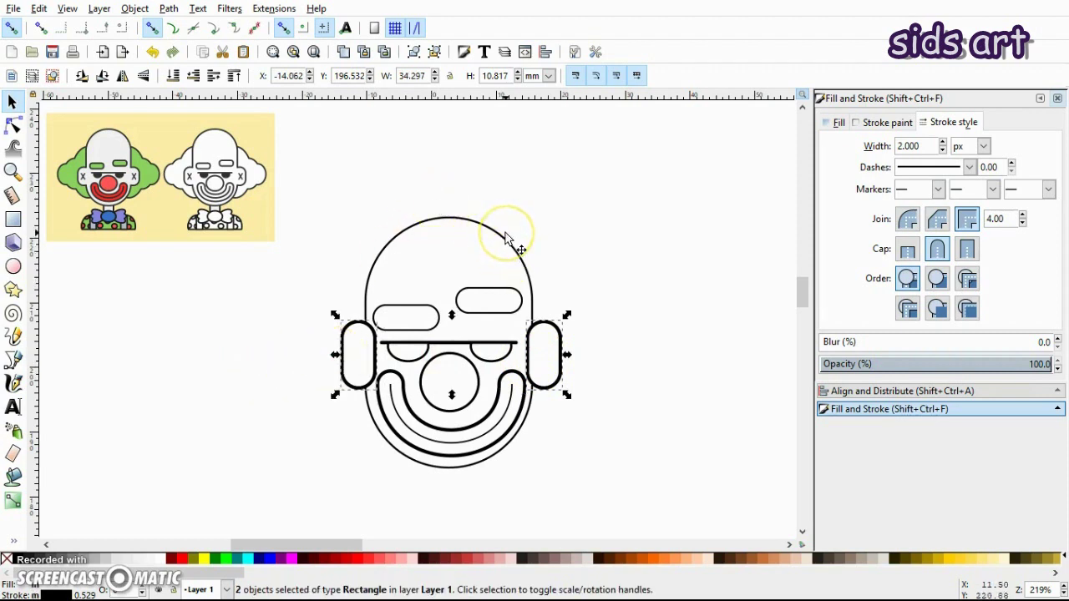
key(ctrl)
key(ctrl+g)
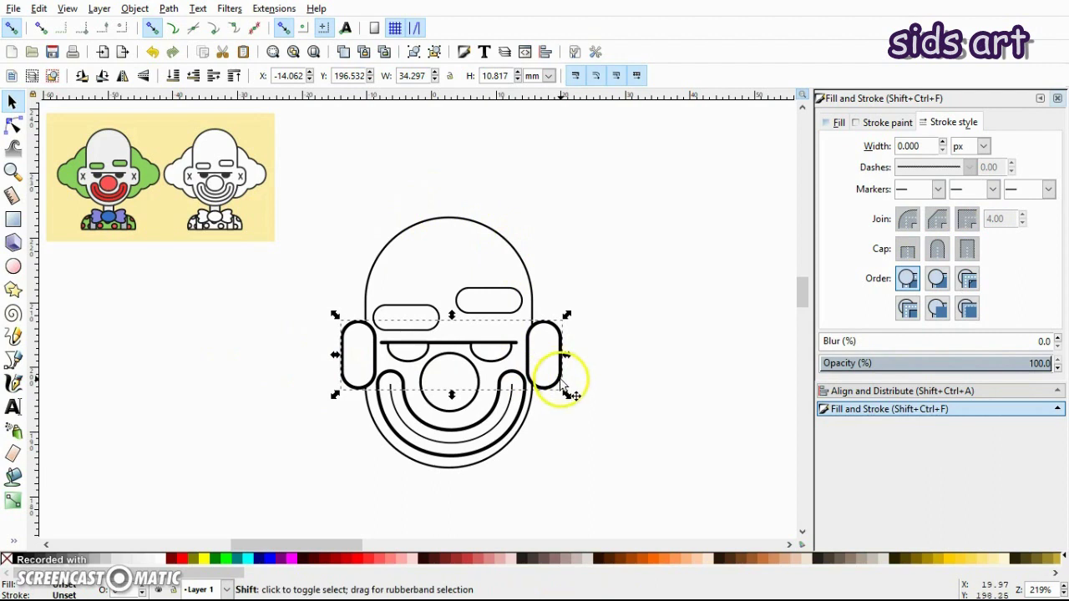
shift+click(527, 266)
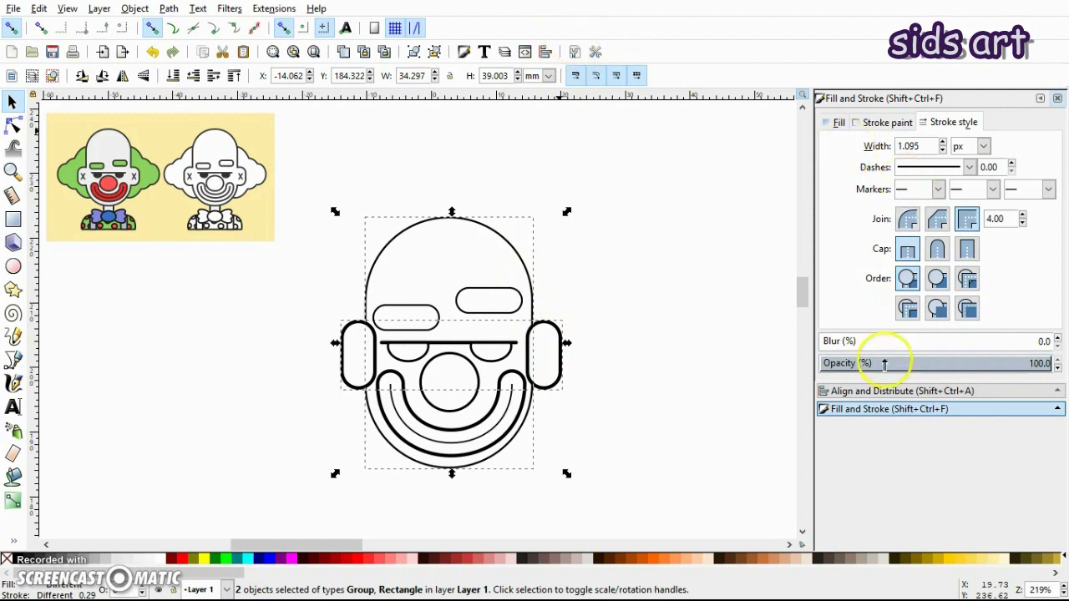
Centre the ear pair on the head's vertical axis.
click(888, 391)
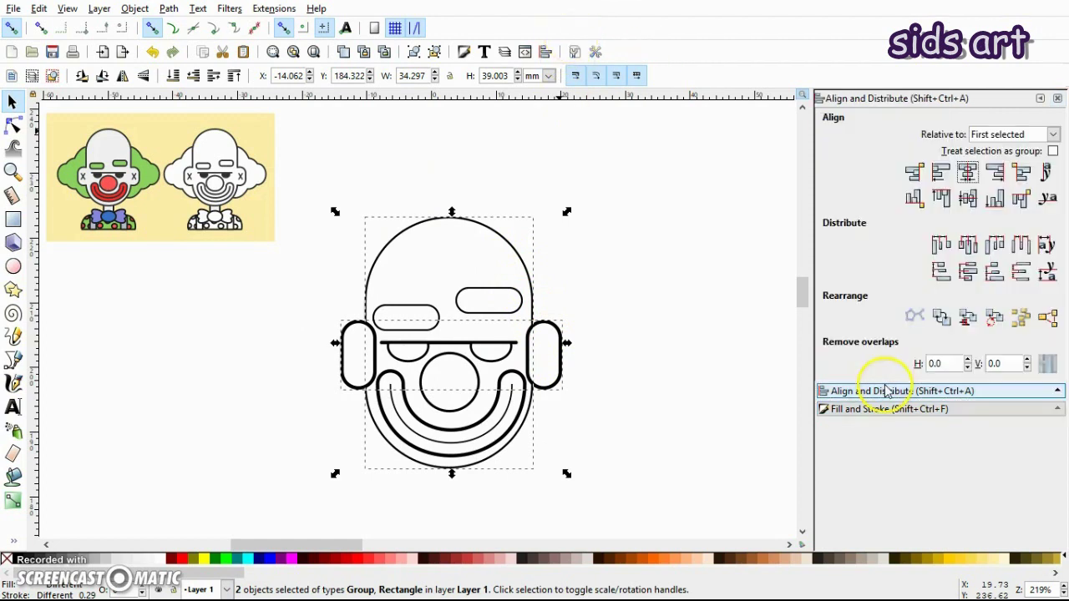
click(967, 172)
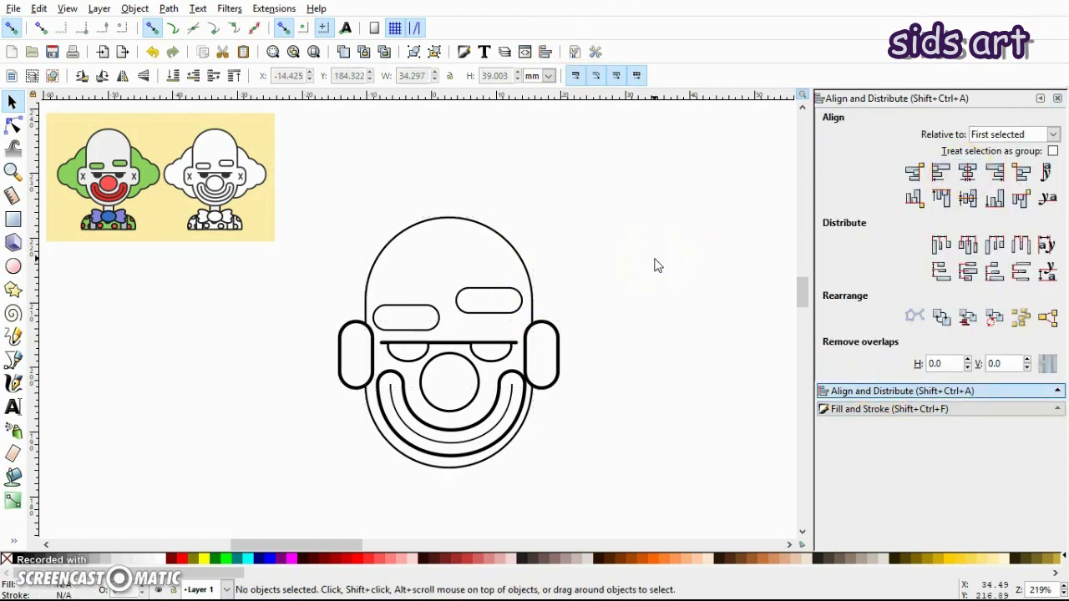
click(531, 274)
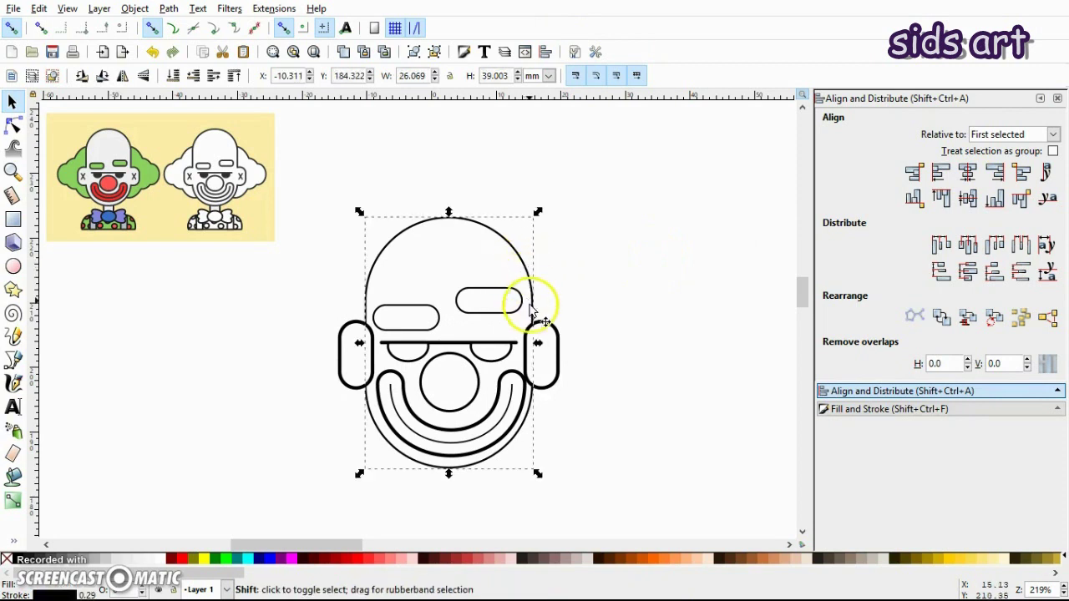
shift+click(553, 332)
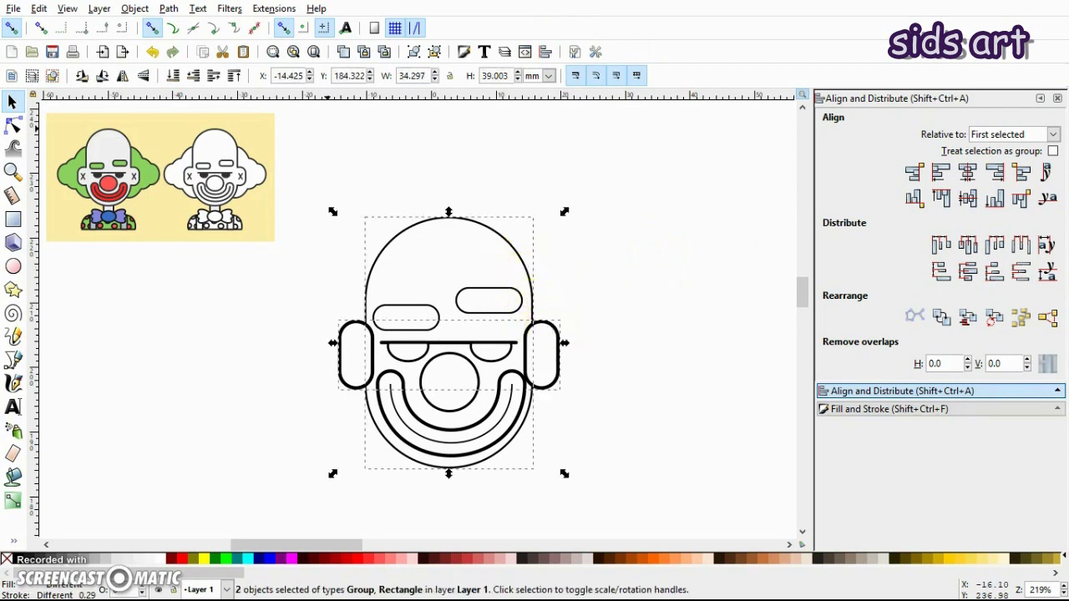
click(589, 305)
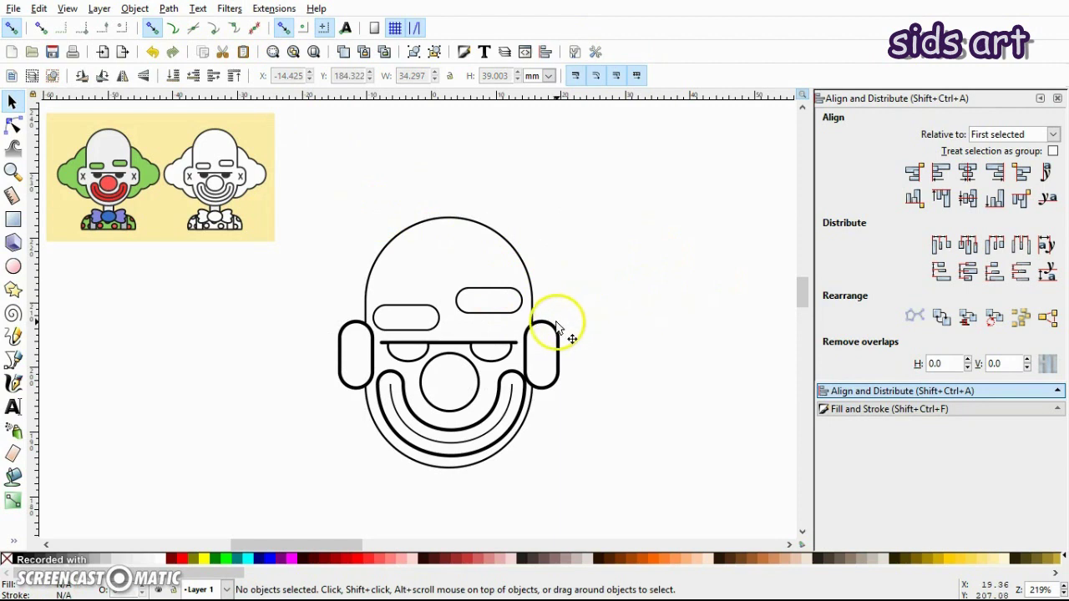
Ungroup the ears and union them with the head into one outline.
click(558, 332)
key(ctrl+shift+g)
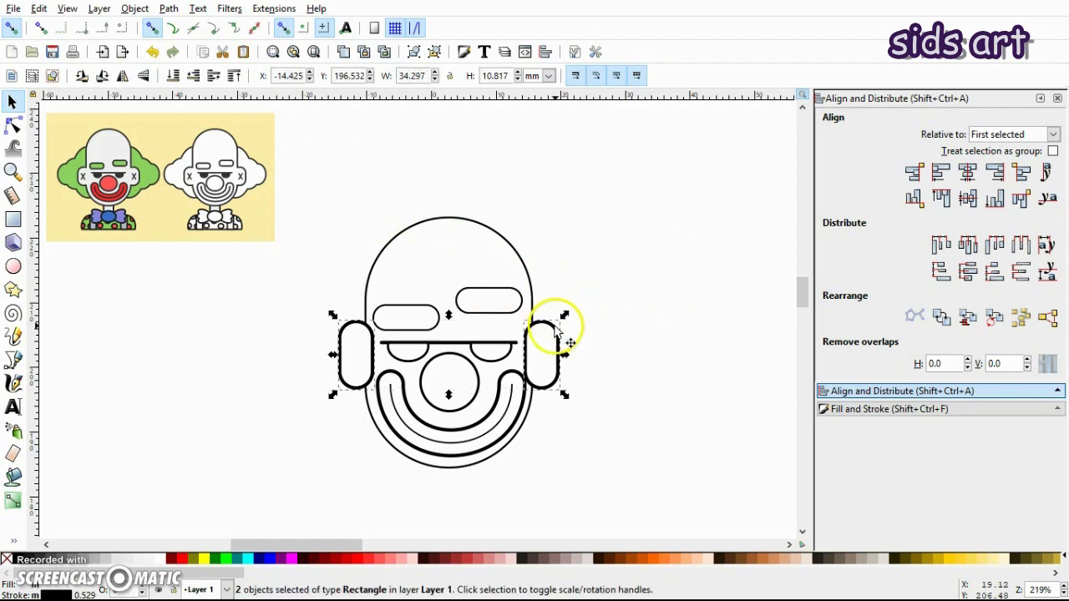
shift+click(523, 268)
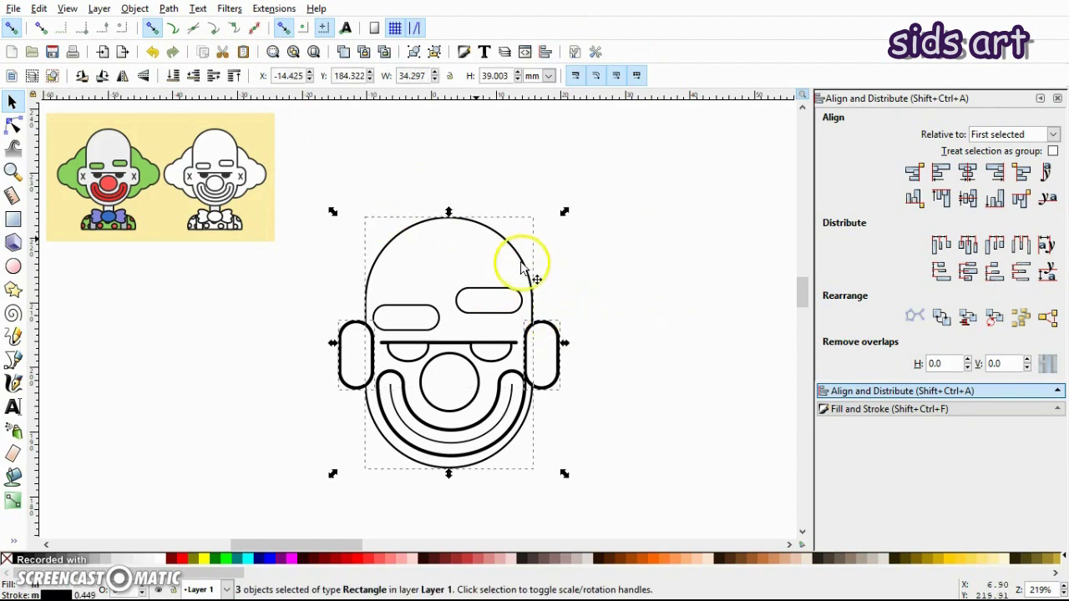
click(170, 8)
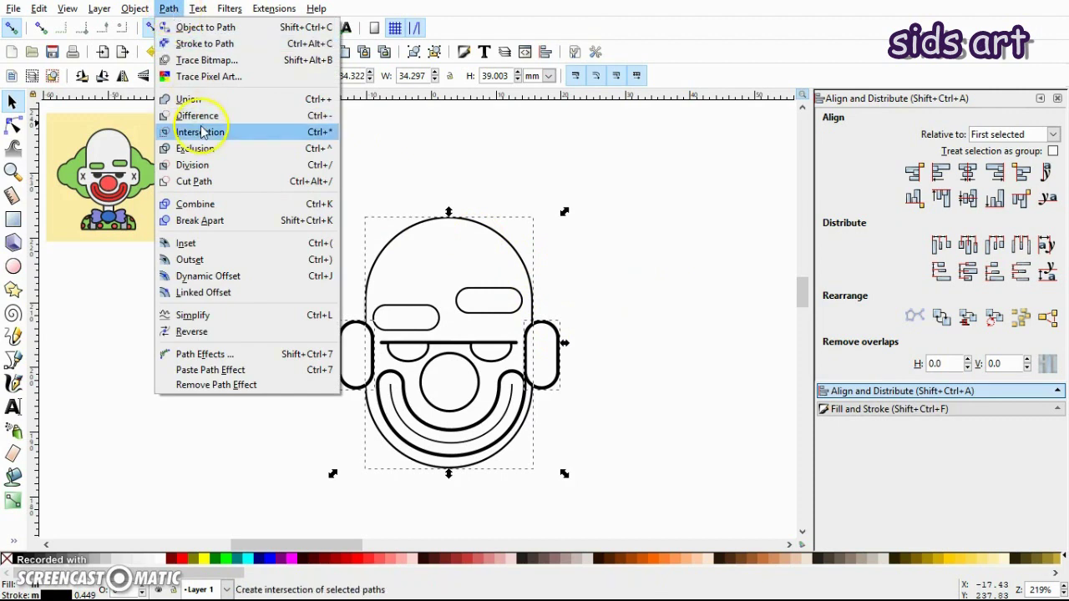
click(191, 96)
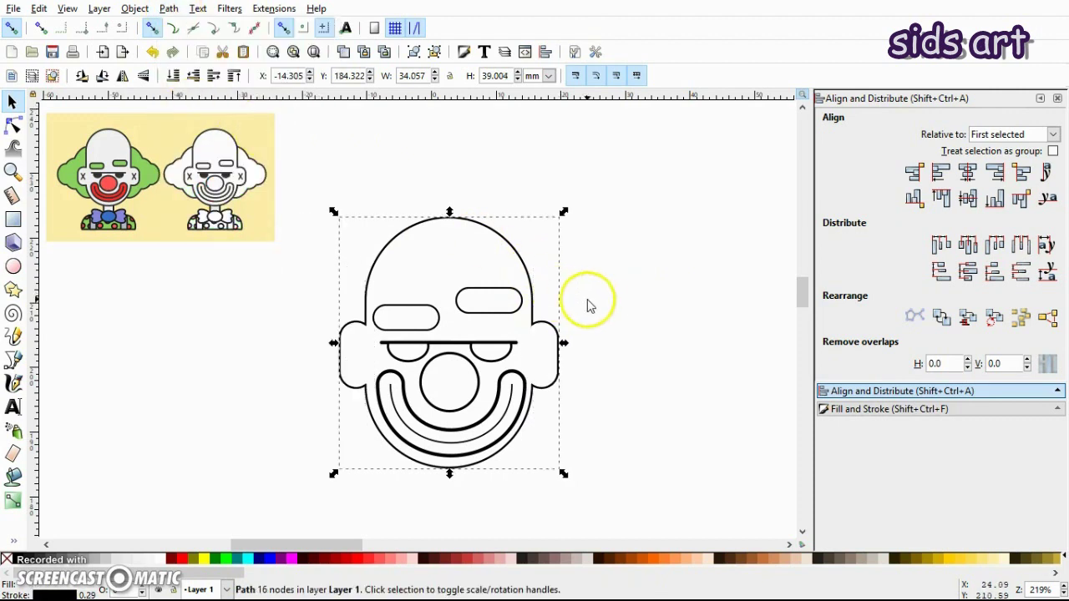
click(593, 305)
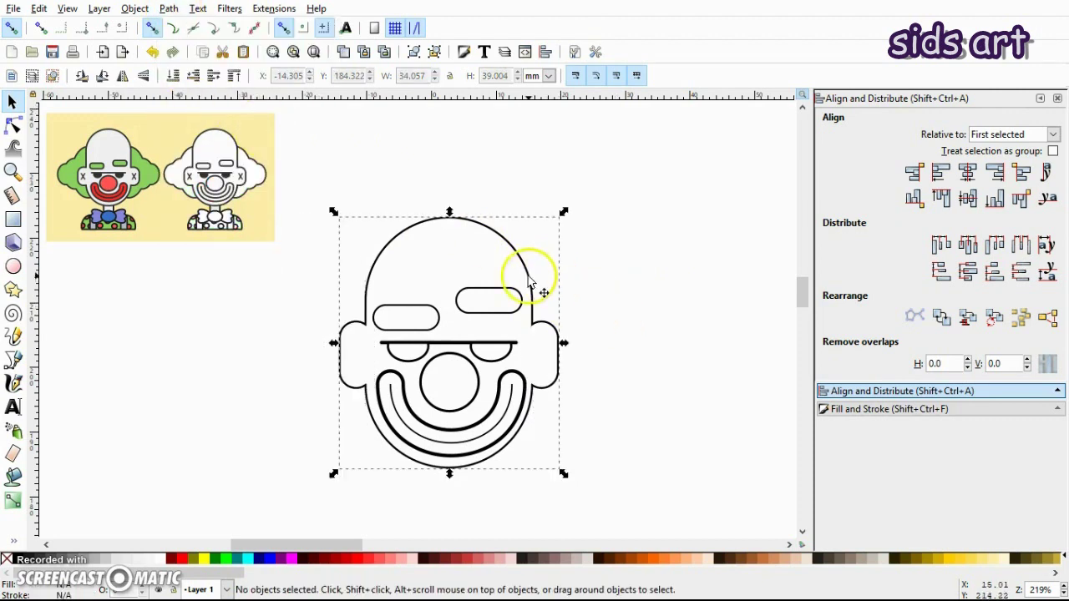
Centre the mouth arcs horizontally on the merged head outline.
shift+click(501, 402)
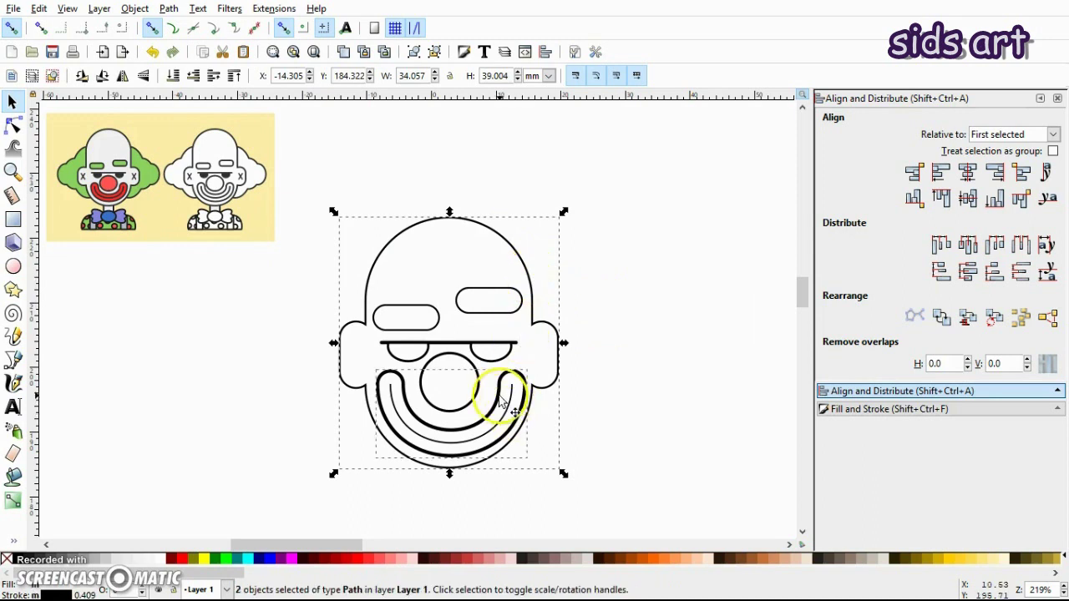
click(969, 173)
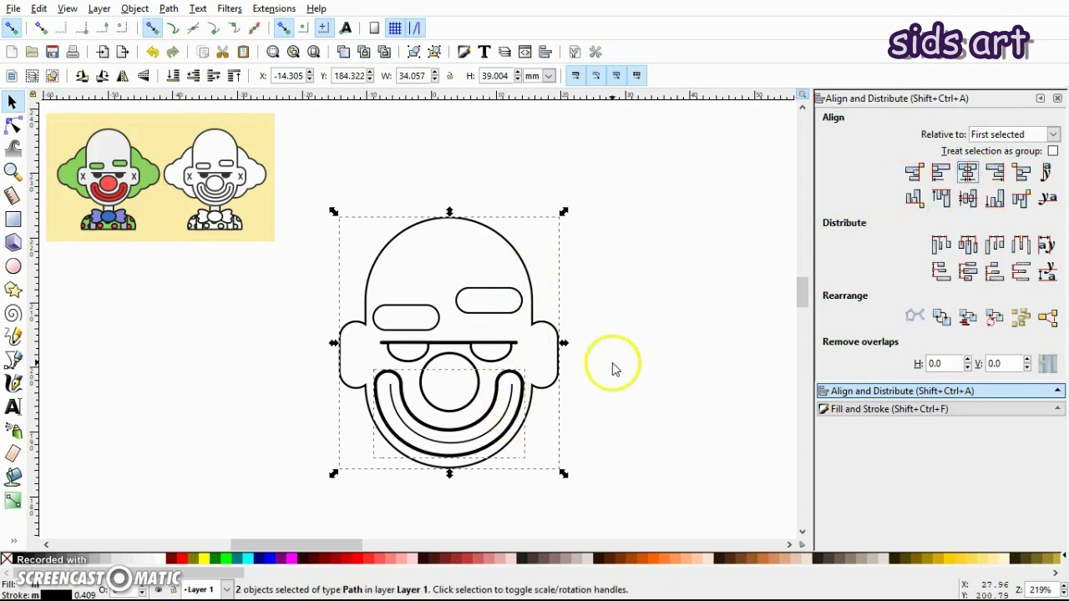
click(559, 401)
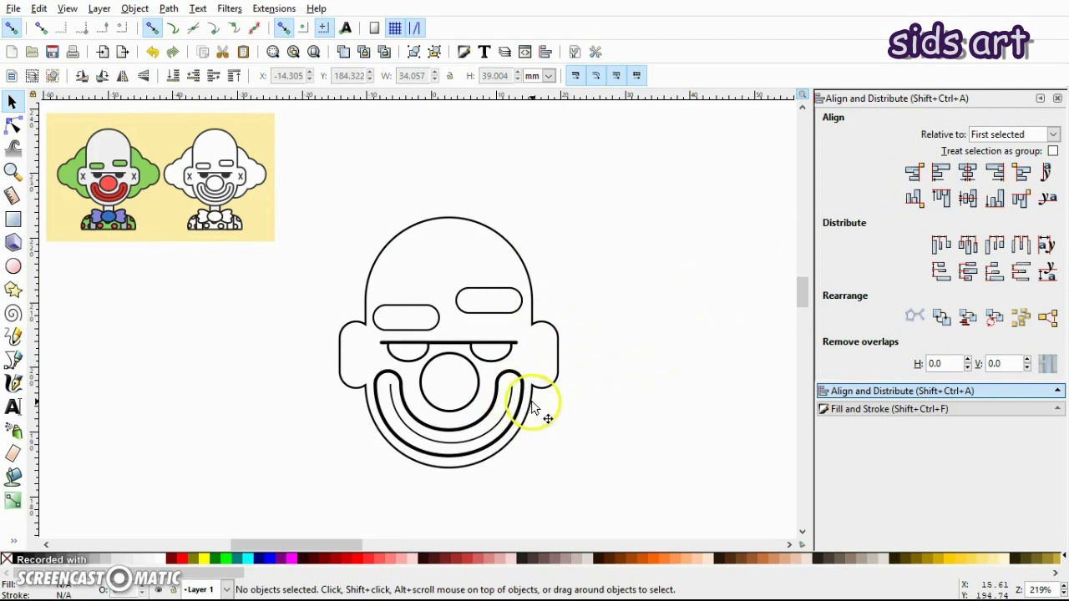
shift+click(535, 406)
shift+click(510, 404)
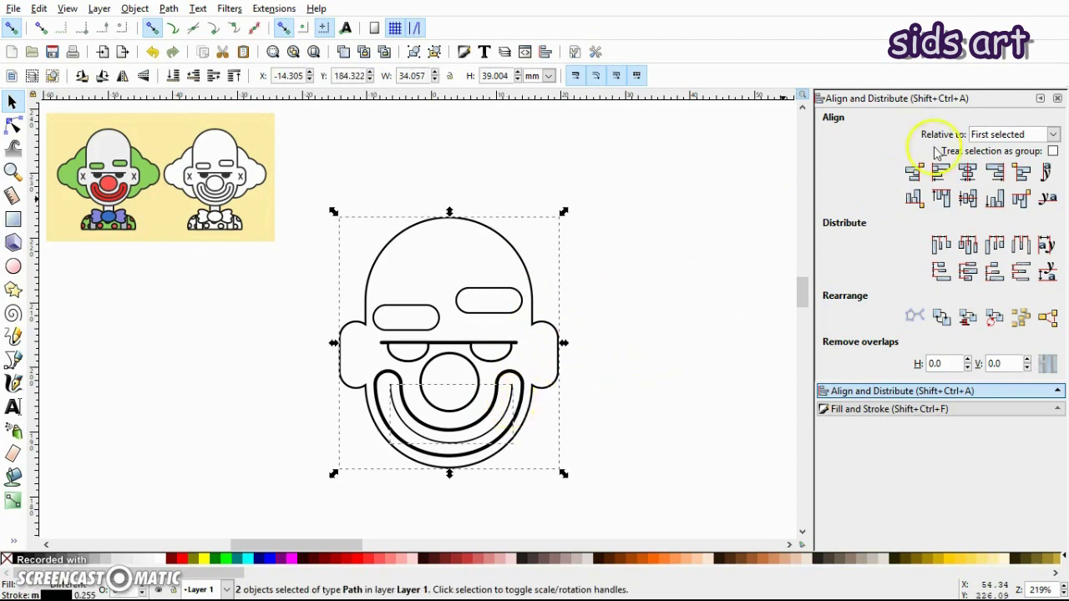
click(969, 174)
click(633, 298)
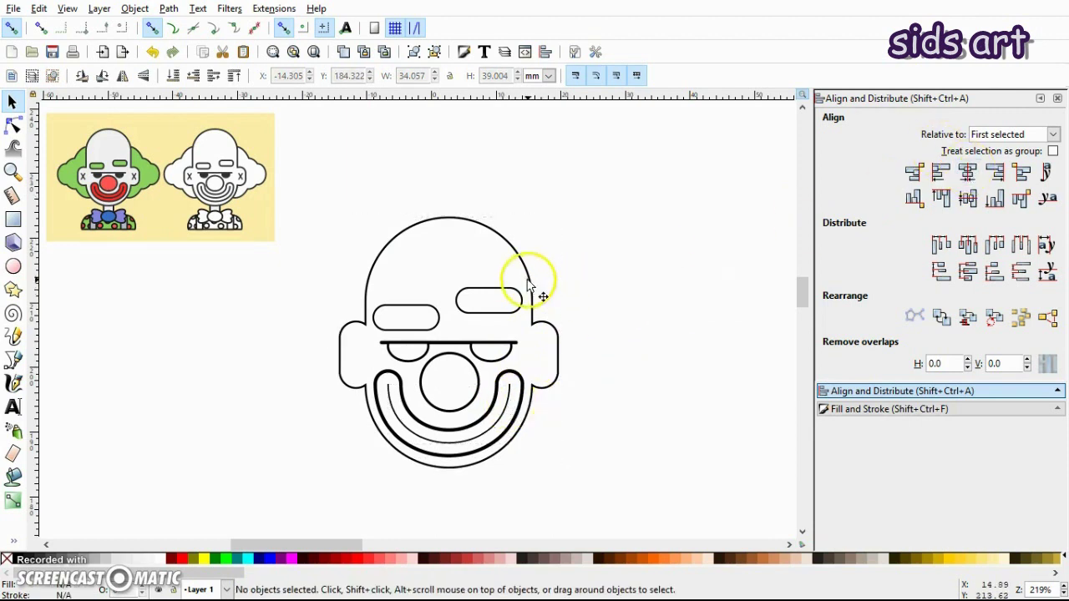
Check the nose and the eye line against the head's centre.
click(528, 285)
shift+click(461, 368)
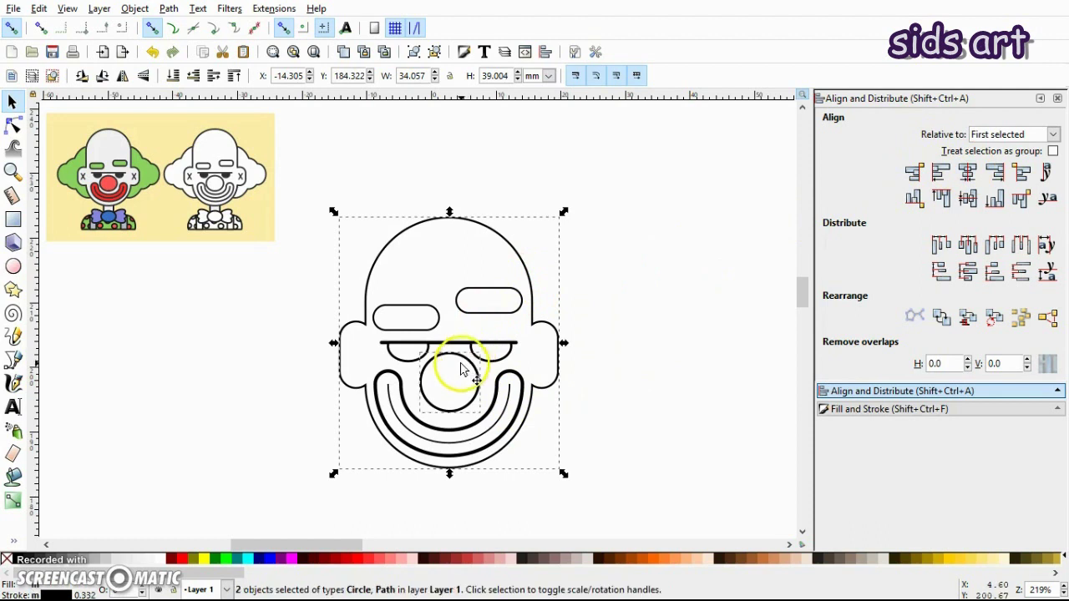
click(645, 340)
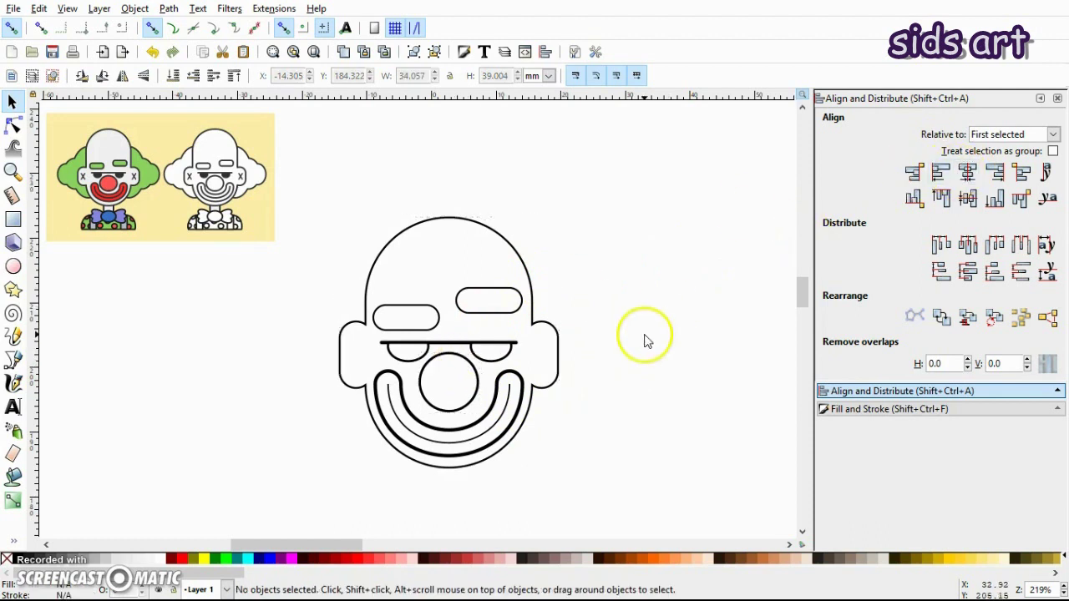
click(533, 318)
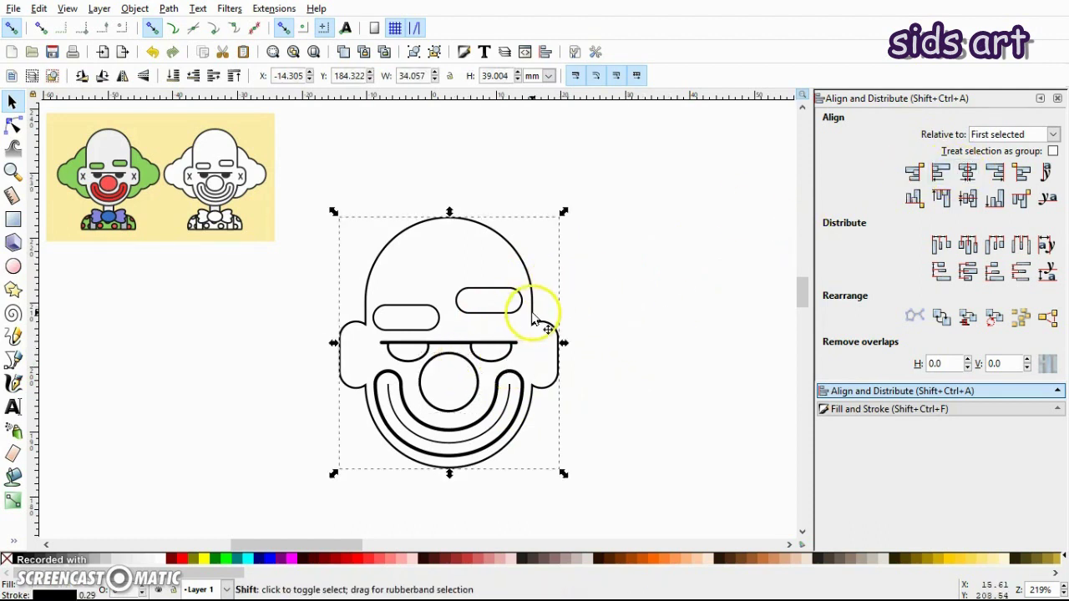
shift+click(501, 353)
shift+click(446, 341)
shift+click(494, 354)
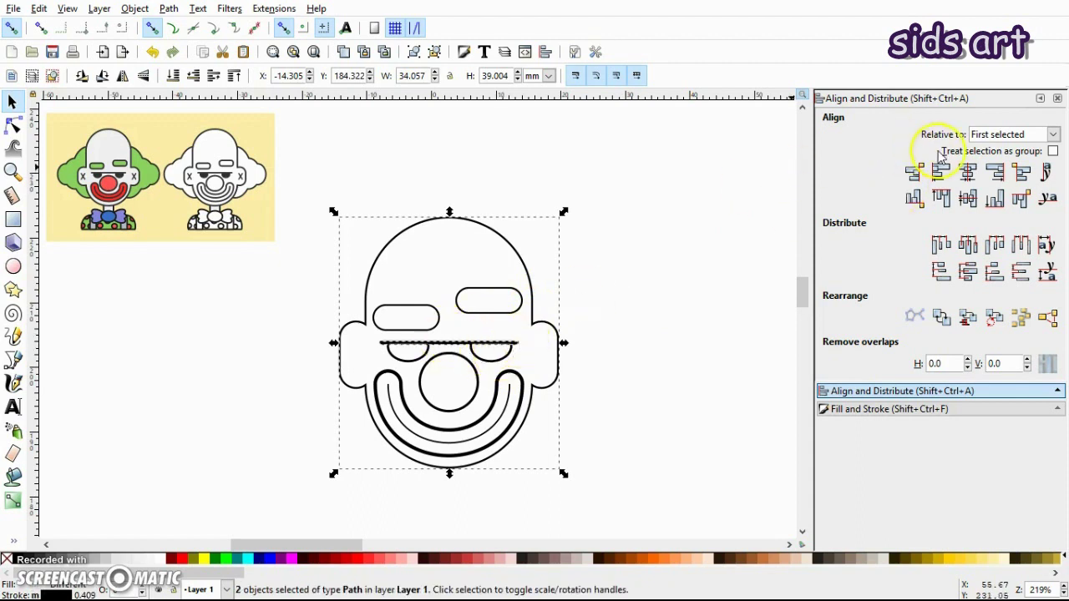
click(683, 312)
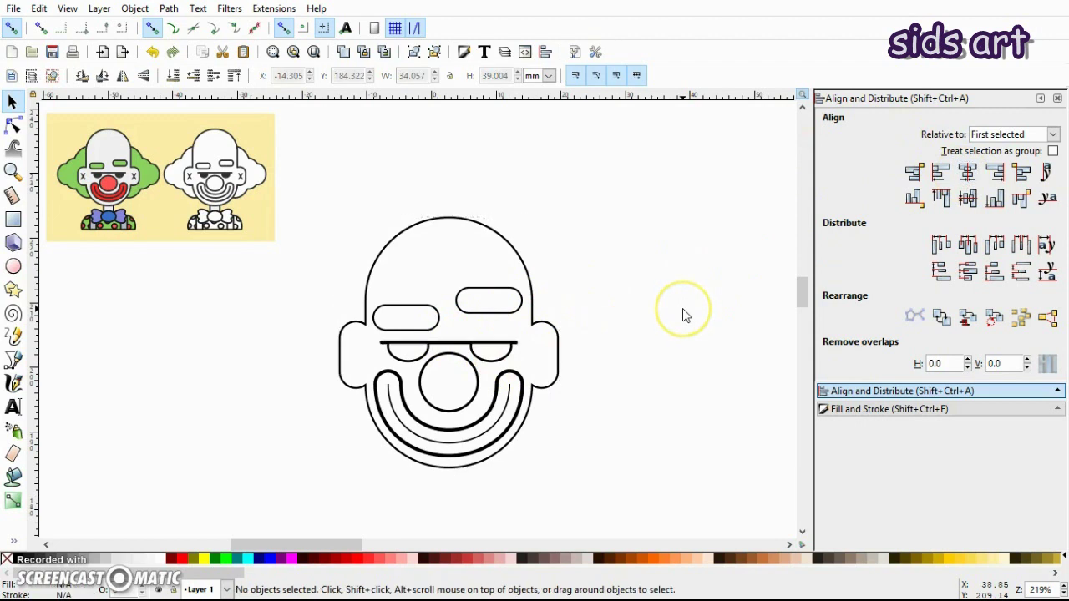
scroll(683, 311, down, 2)
Draw a tall rounded capsule and move it below the clown's nose as a neck.
click(198, 291)
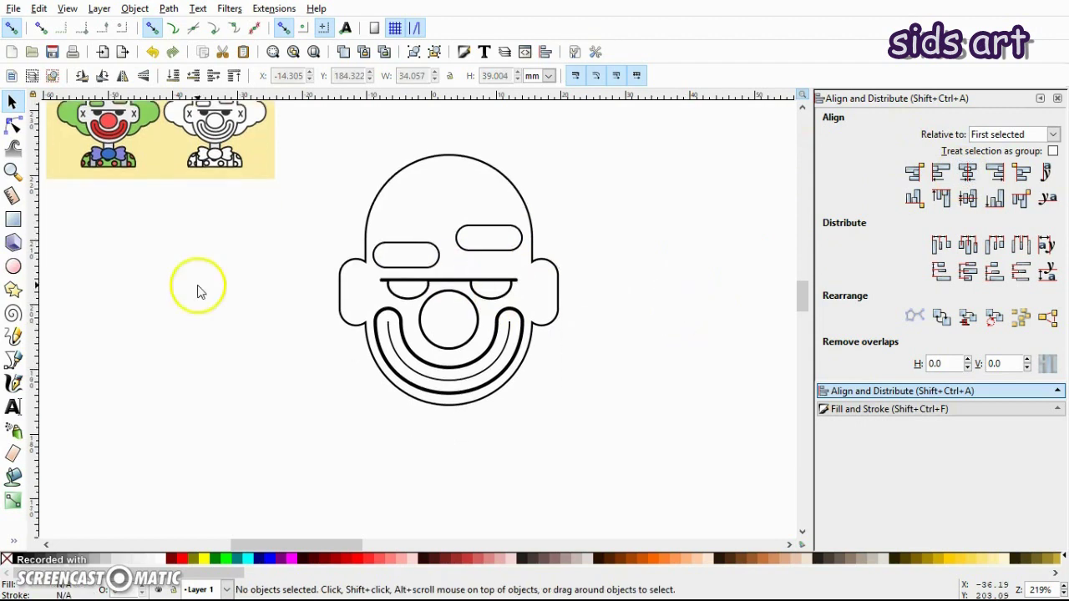
click(13, 220)
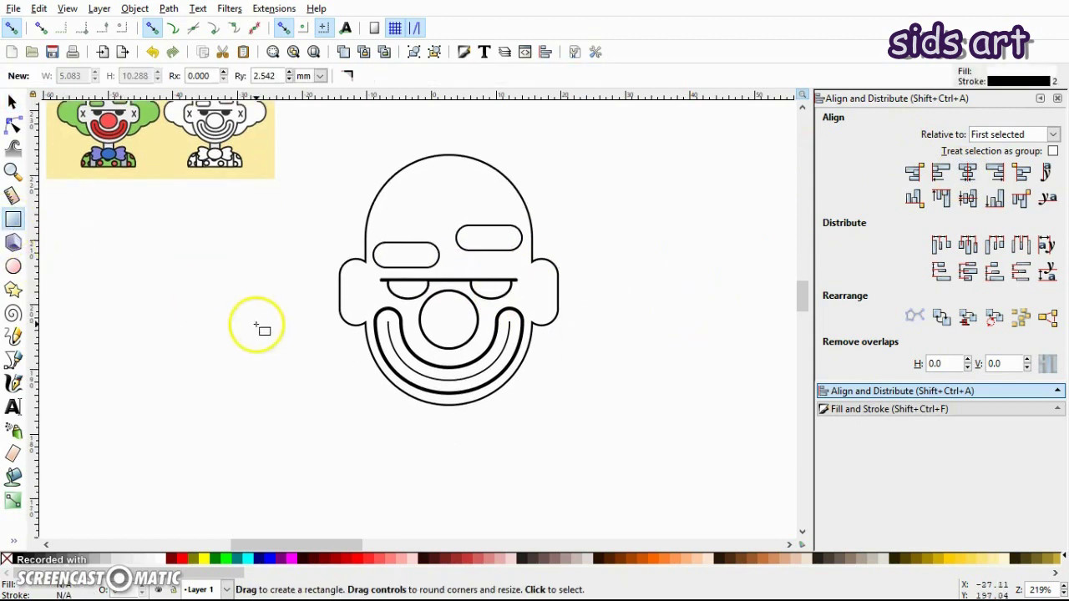
drag(256, 324, 301, 422)
key(s)
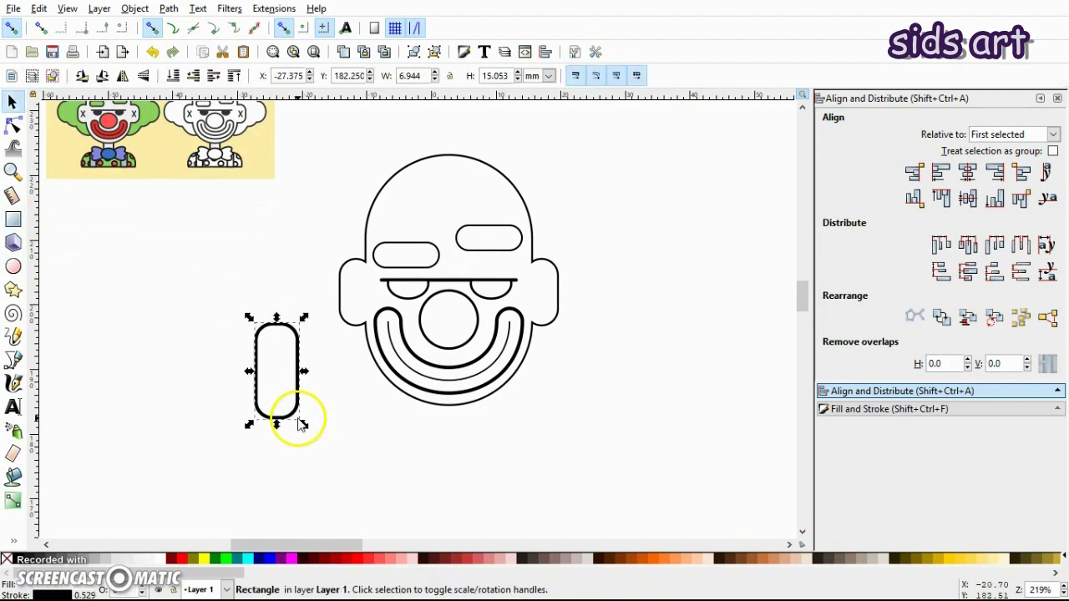
drag(289, 372, 470, 412)
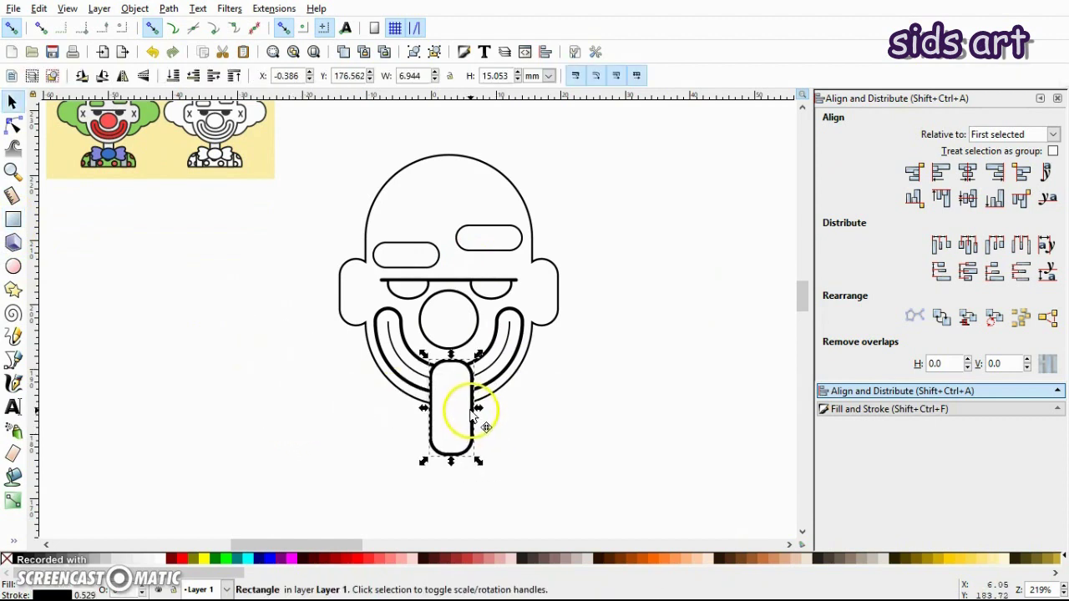
Centre the neck under the head and send it behind the smile arcs.
click(506, 177)
shift+click(470, 456)
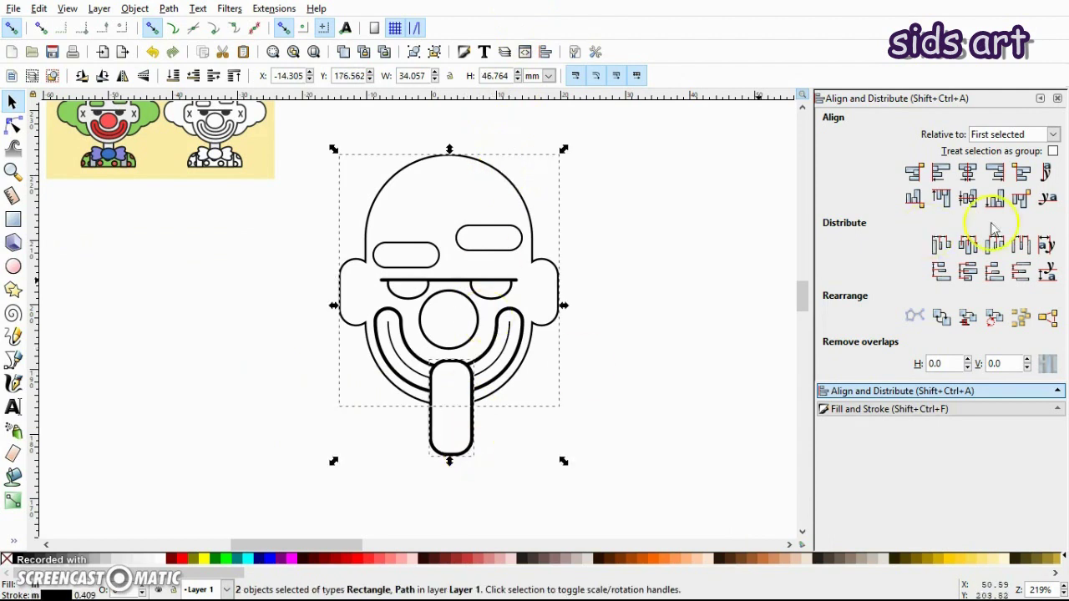
click(969, 177)
click(635, 337)
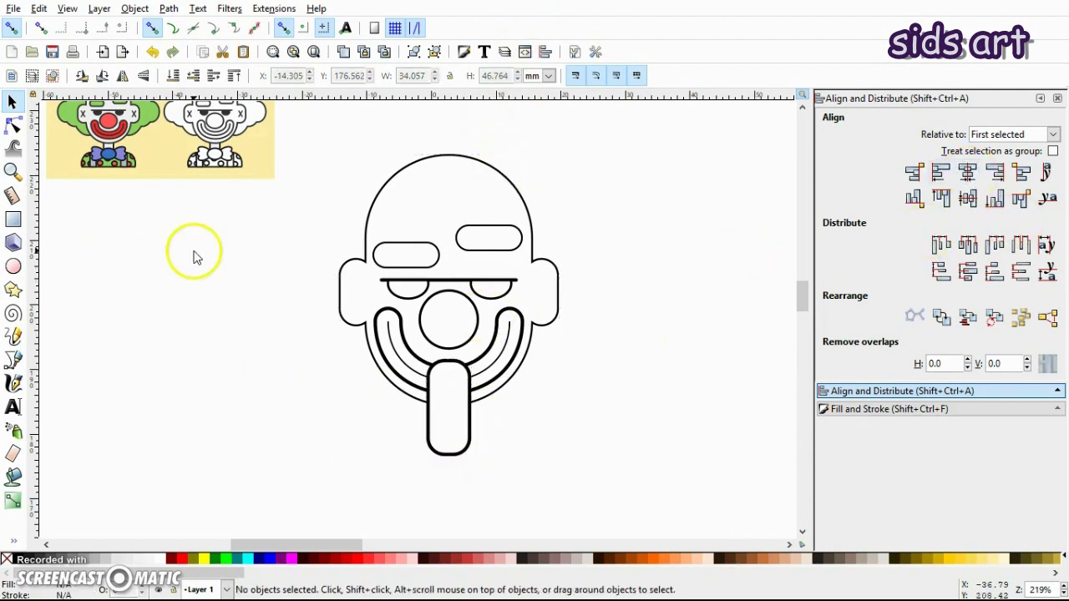
click(466, 378)
click(171, 76)
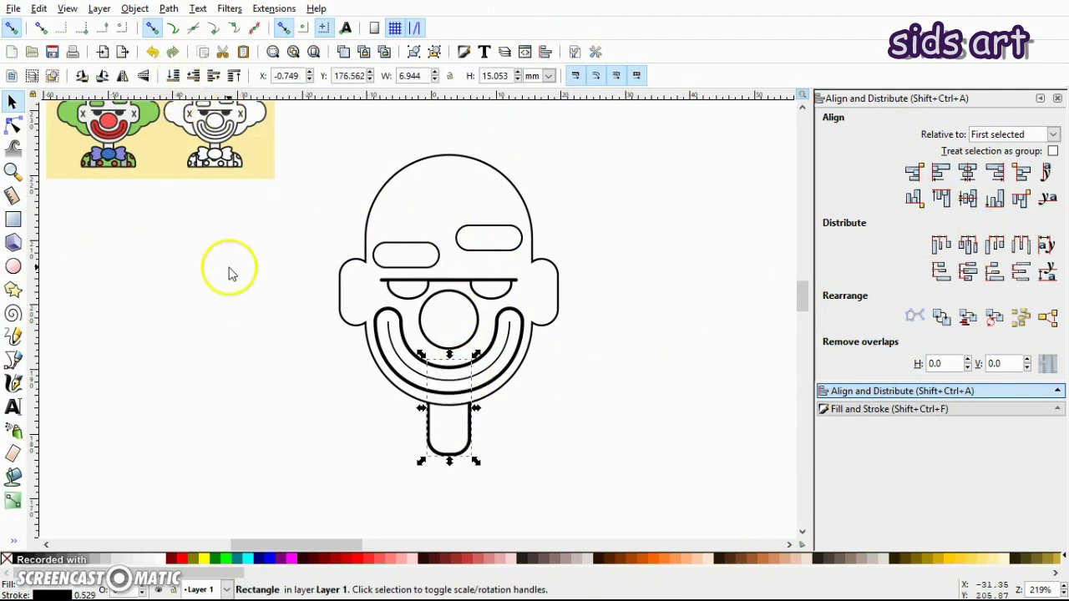
click(231, 274)
Draw a perfect circle at the neck's base as the bow-tie knot.
click(12, 268)
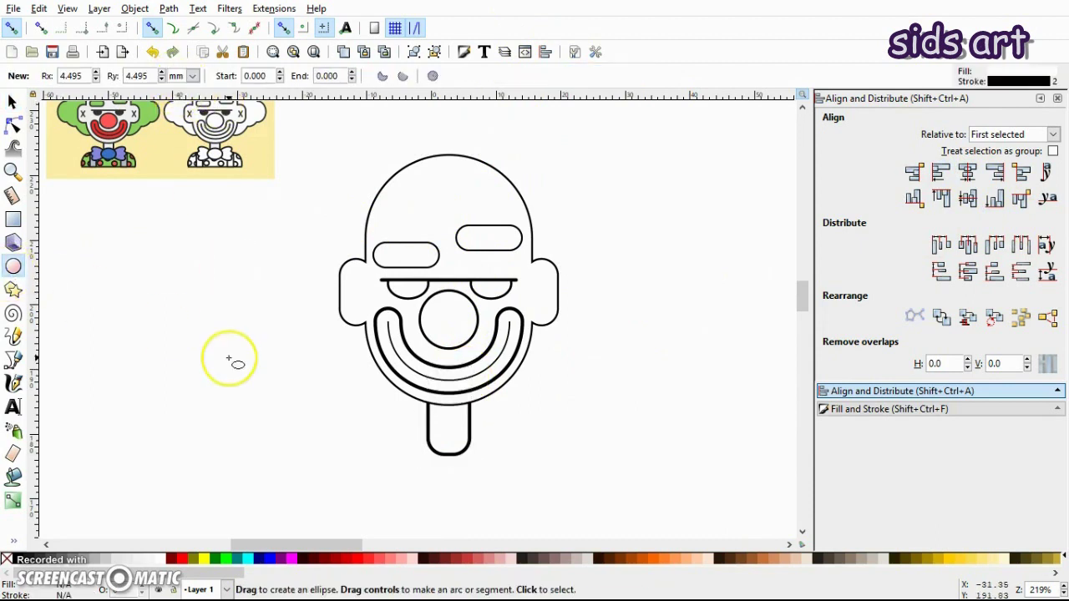
key(ctrl)
drag(233, 361, 473, 473)
key(s)
click(79, 332)
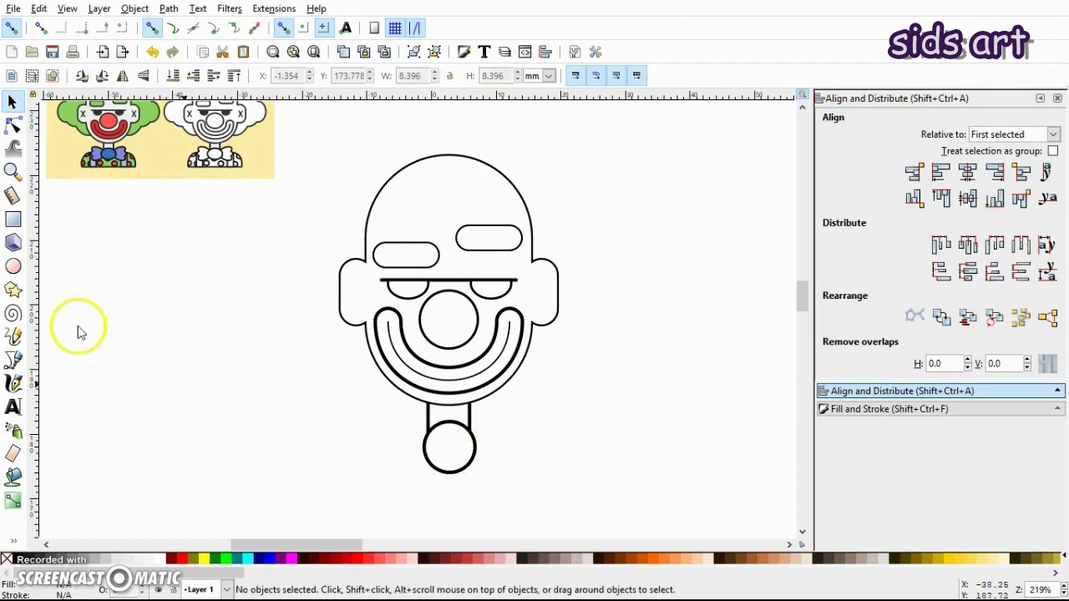
Fan three flat ellipses around a shared end and union them into one scalloped lobe.
click(13, 268)
drag(130, 346, 227, 386)
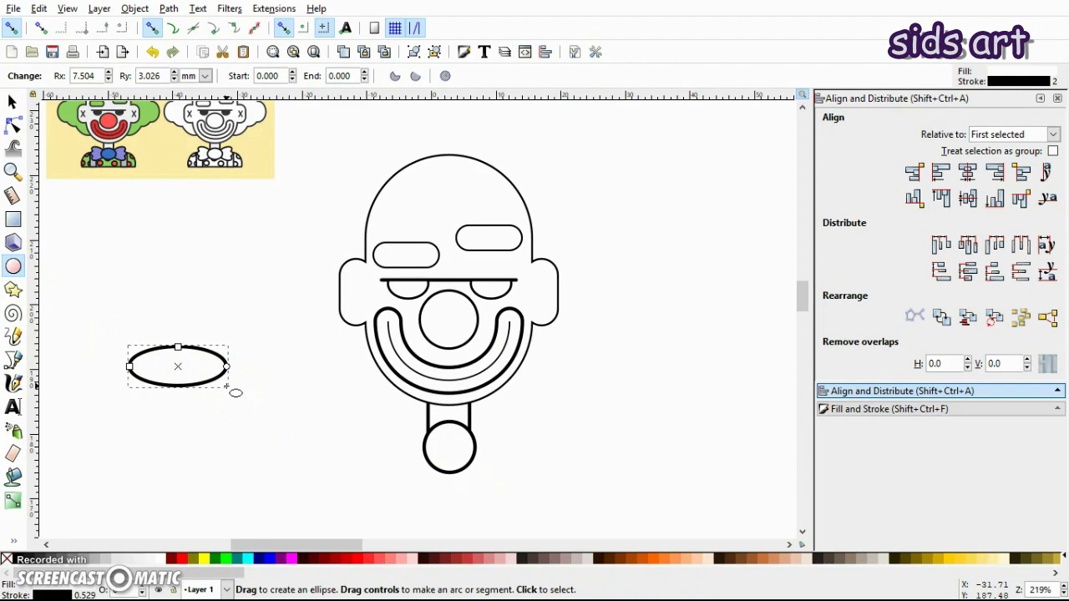
key(s)
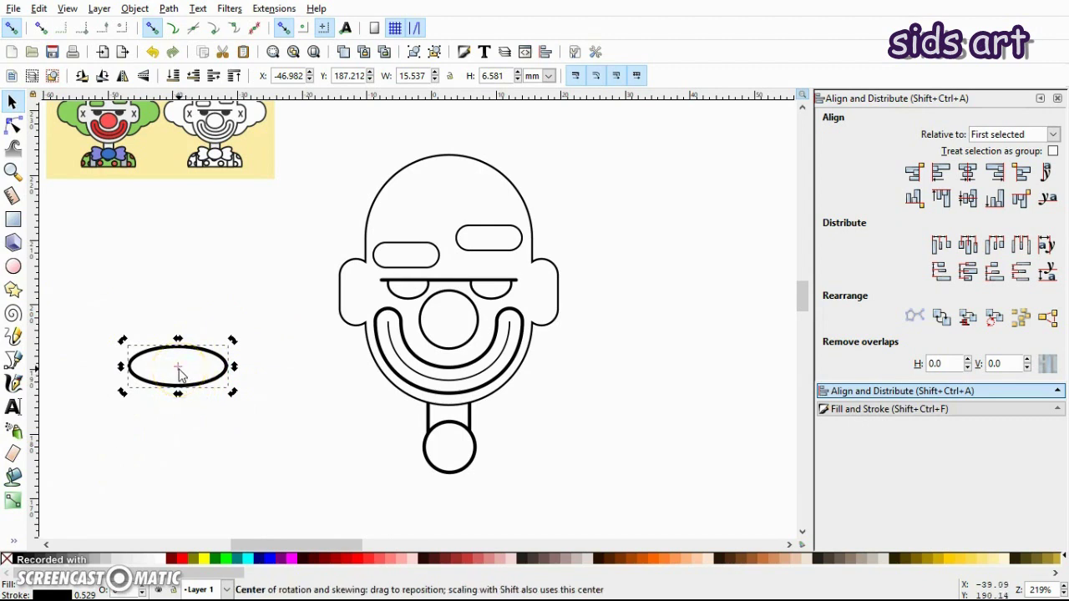
drag(179, 368, 230, 370)
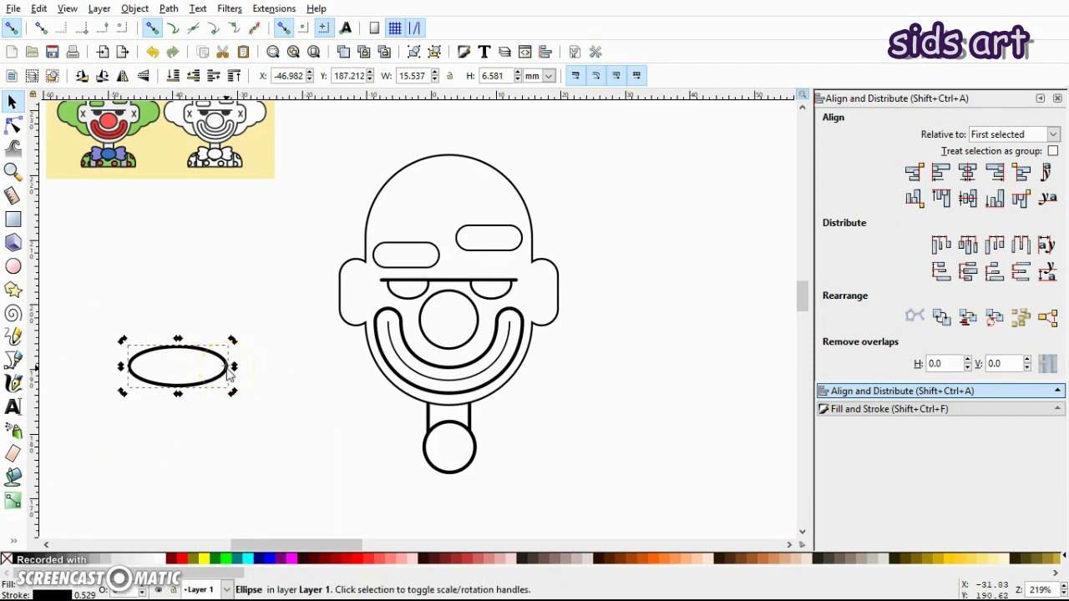
click(139, 352)
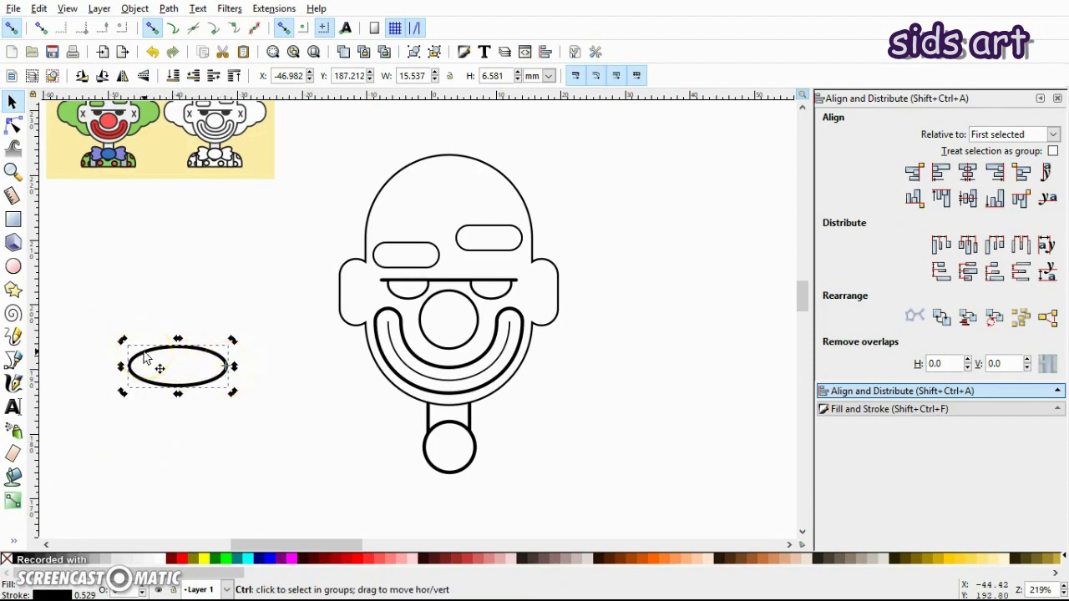
drag(123, 341, 139, 324)
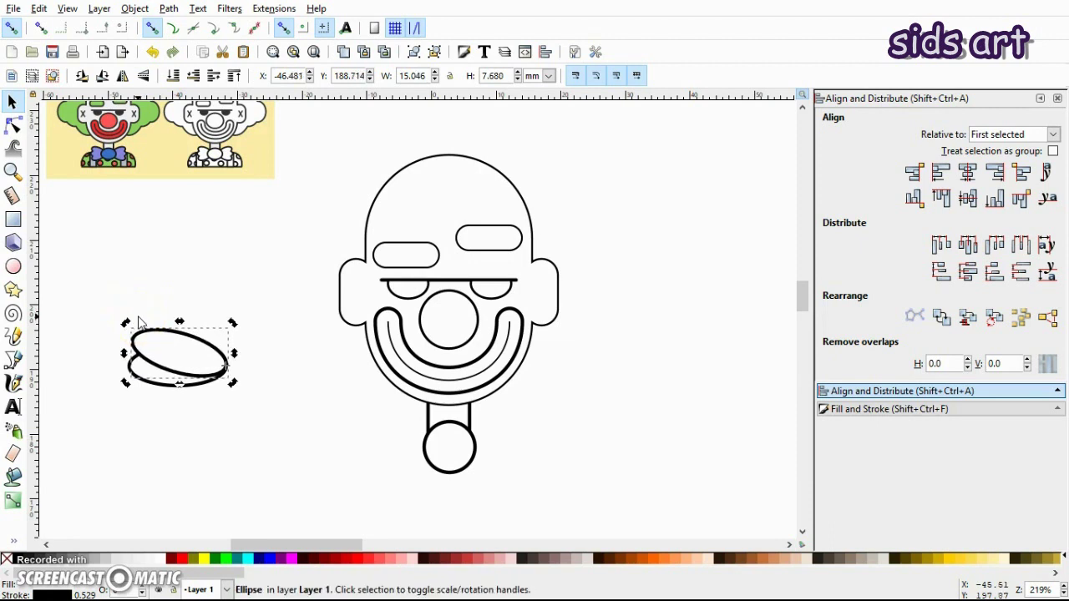
click(144, 76)
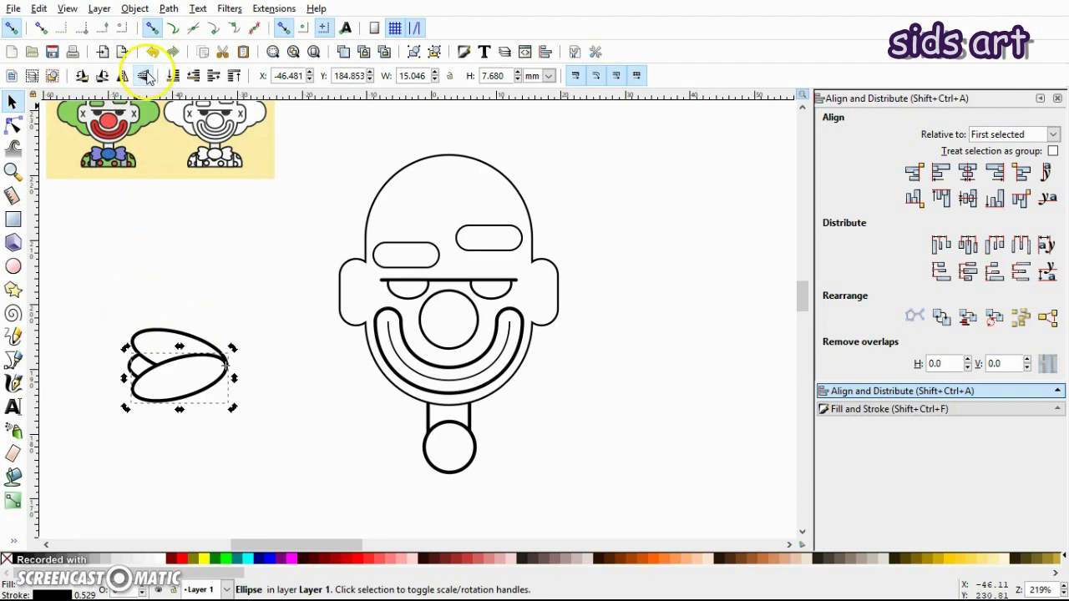
click(149, 266)
drag(111, 301, 245, 424)
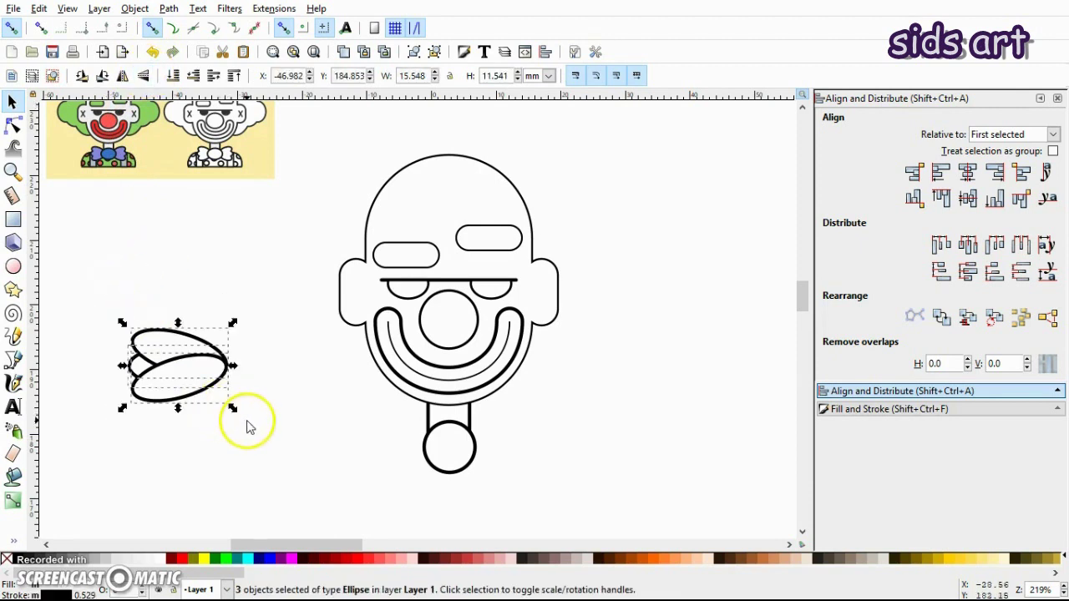
click(168, 9)
click(191, 100)
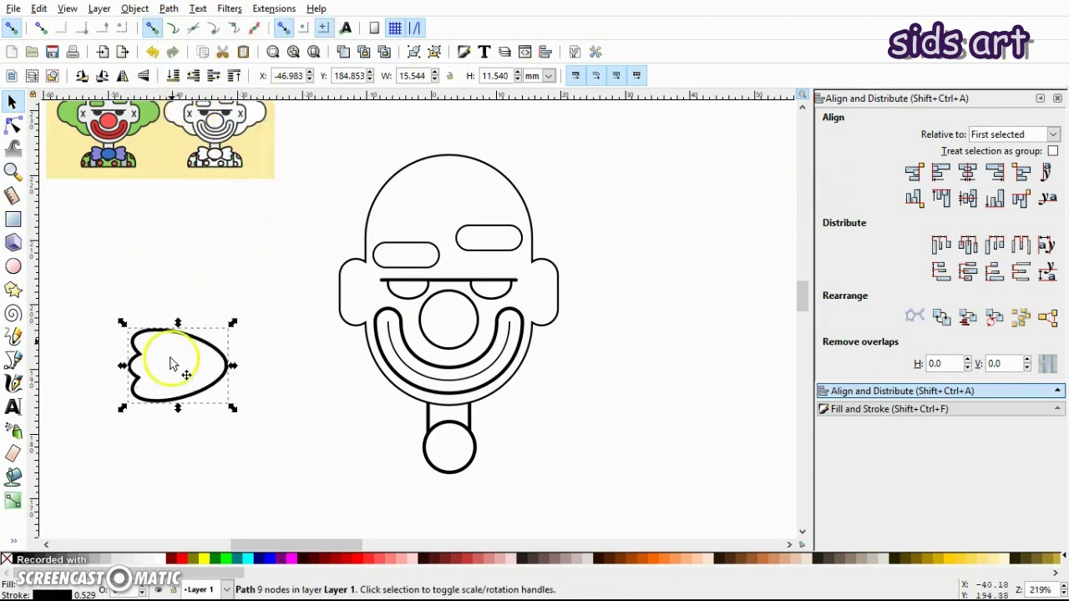
Fit the lobe left of the knot and place a mirrored copy on its right.
drag(231, 368, 413, 478)
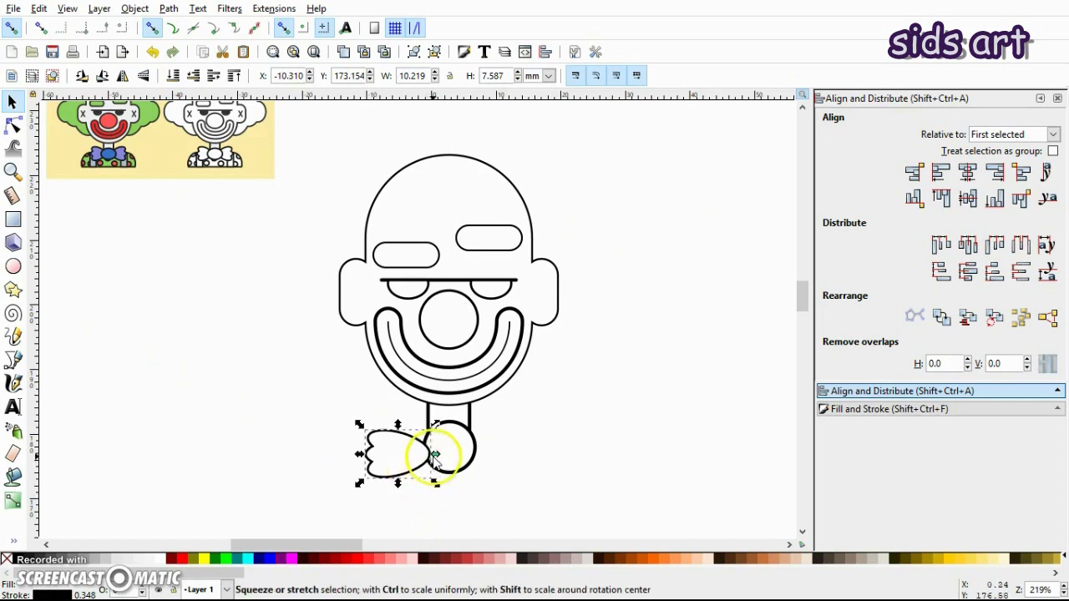
click(435, 455)
drag(410, 470, 435, 462)
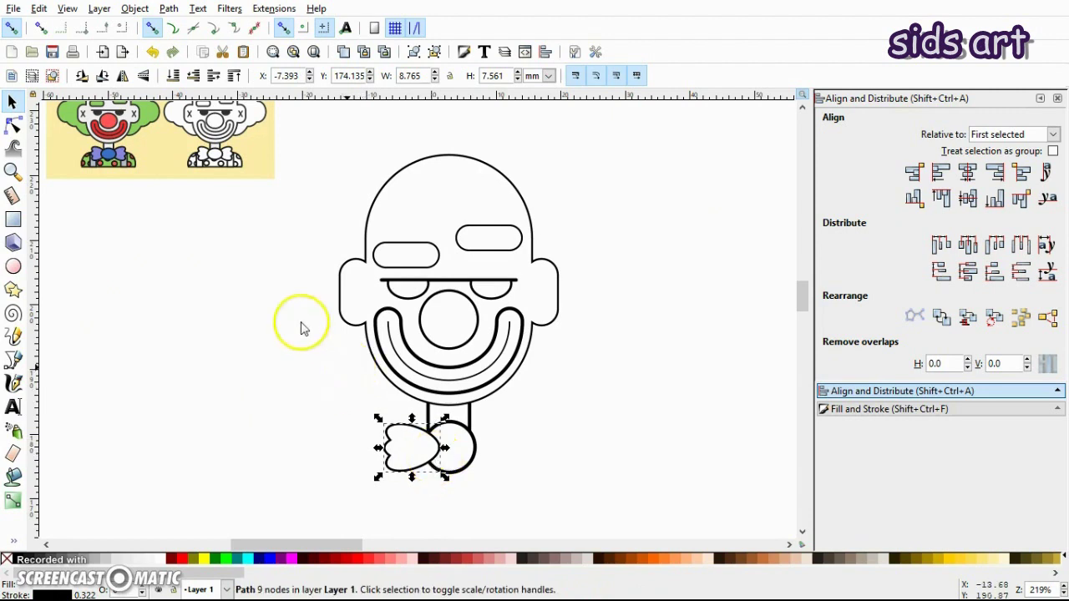
click(122, 76)
drag(413, 456, 487, 458)
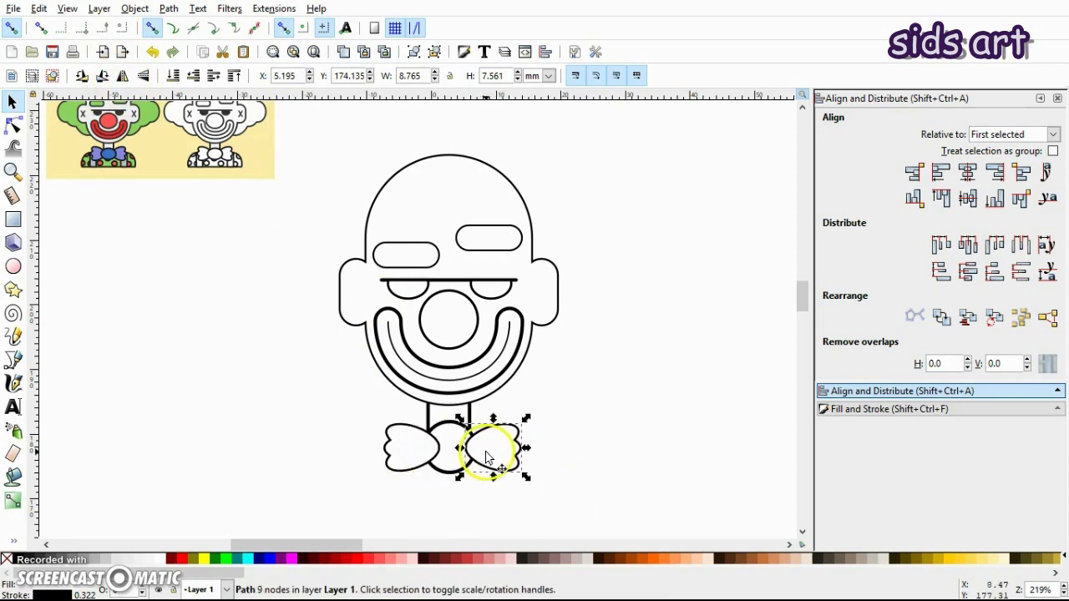
click(446, 431)
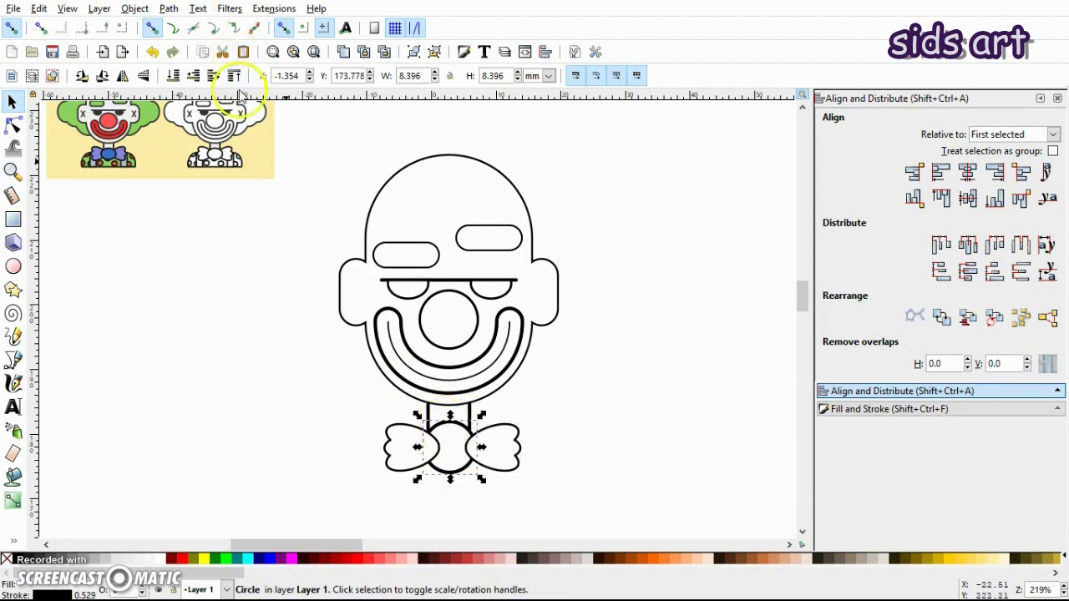
Draw a fully rounded body shape behind the bow tie, narrowed to about 32 mm wide.
click(571, 279)
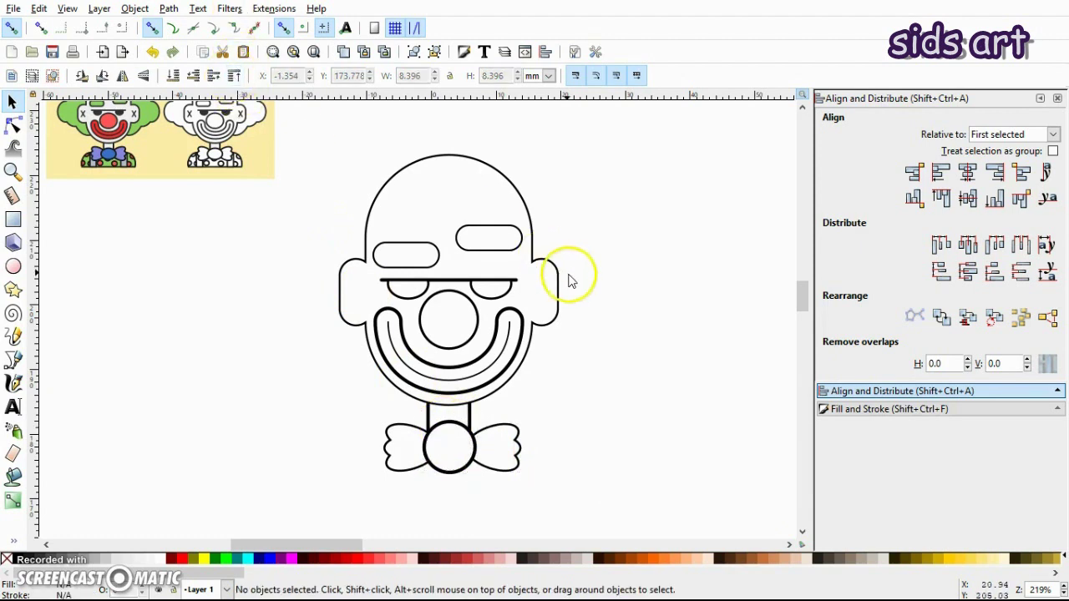
scroll(598, 351, down, 2)
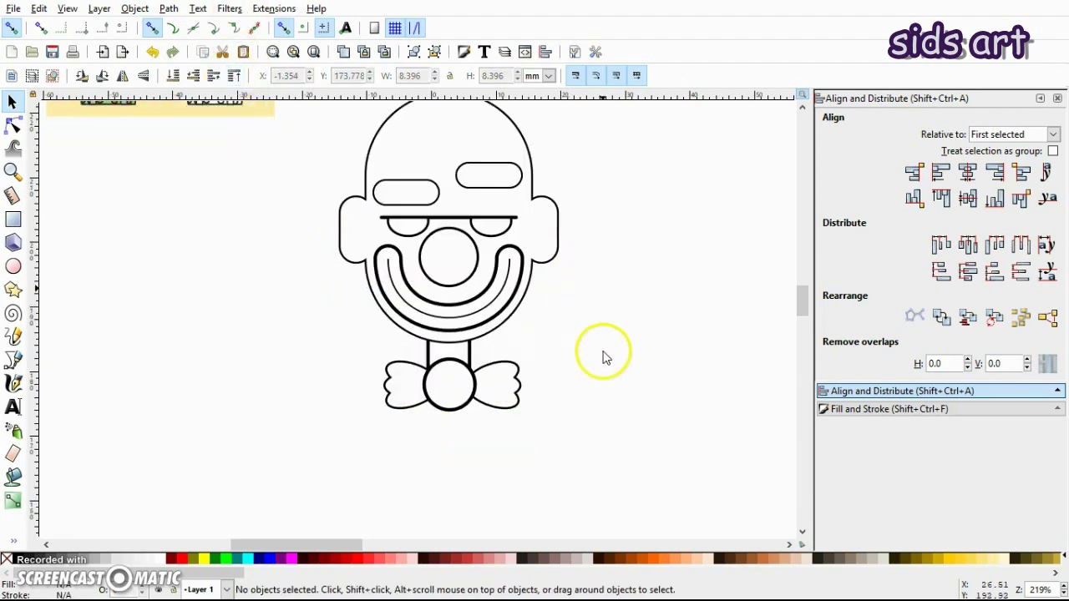
click(20, 219)
drag(184, 374, 469, 501)
drag(473, 391, 574, 444)
key(s)
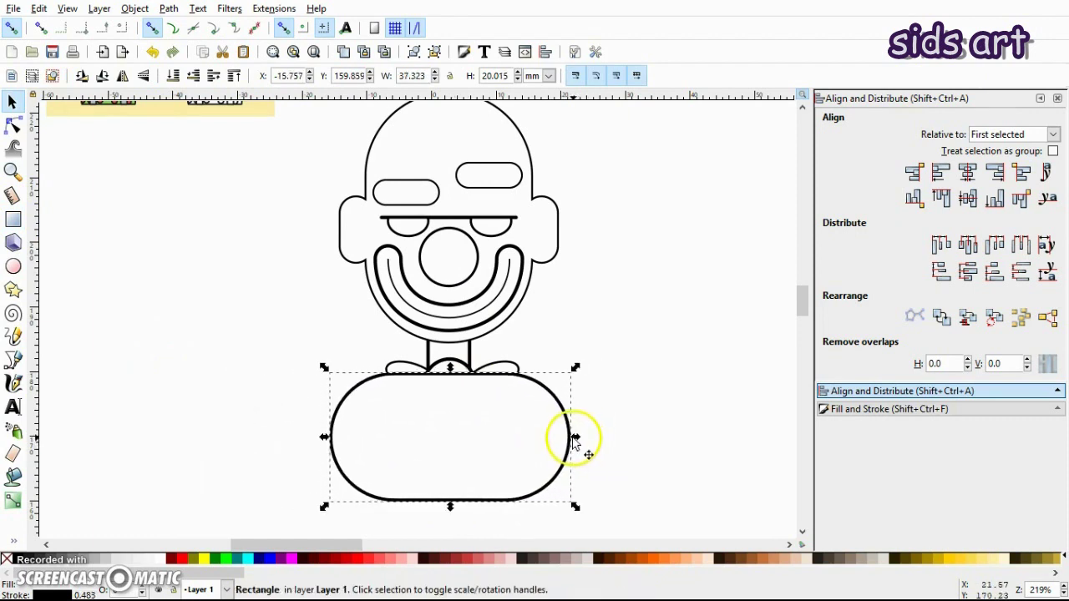
click(173, 76)
click(616, 365)
scroll(618, 366, up, 3)
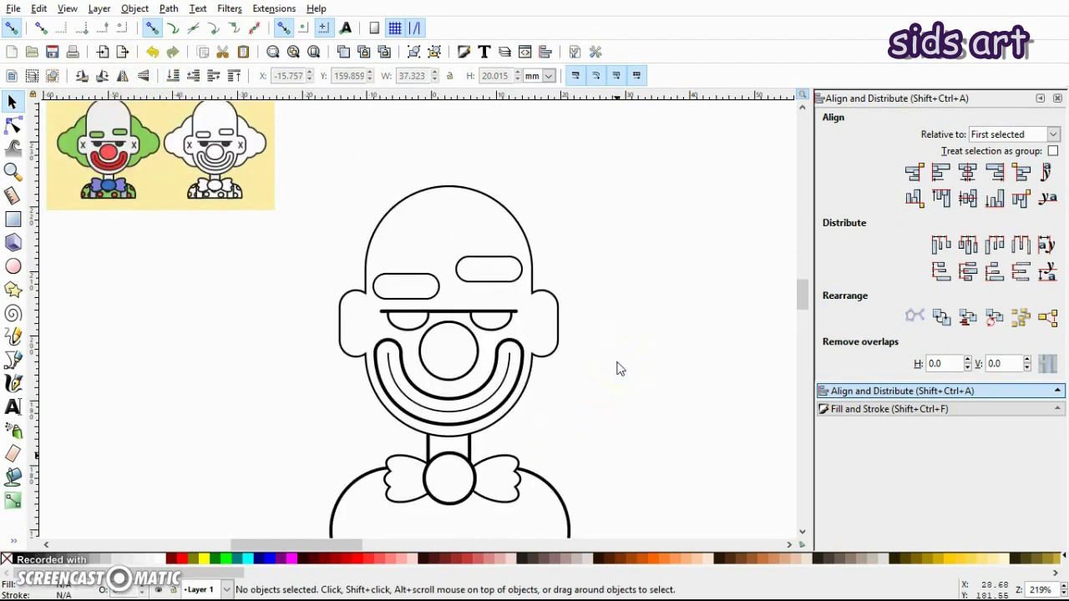
scroll(617, 367, down, 1)
click(550, 475)
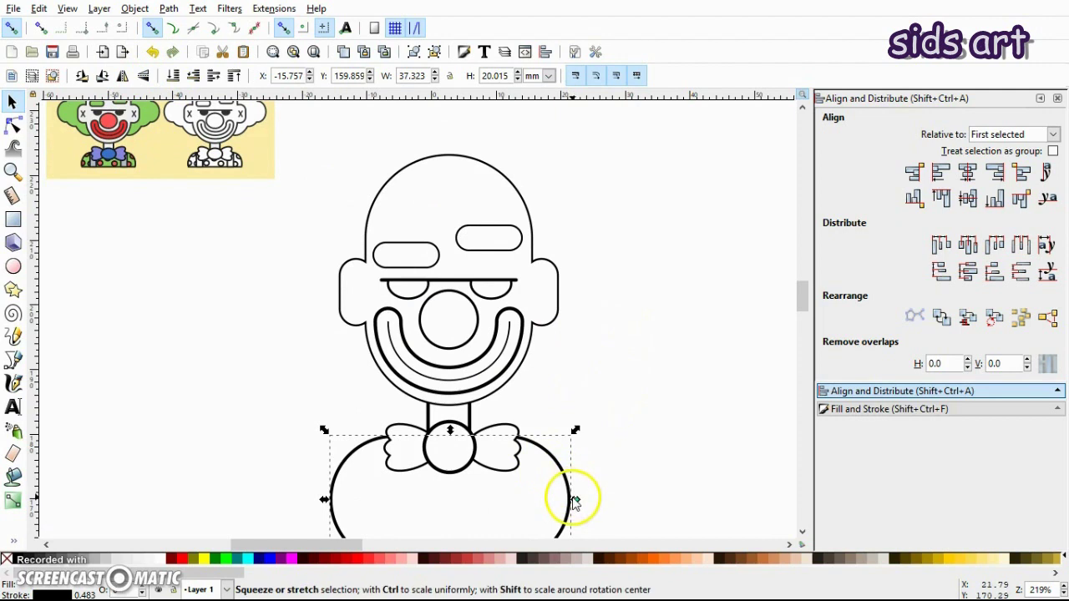
drag(574, 500, 558, 499)
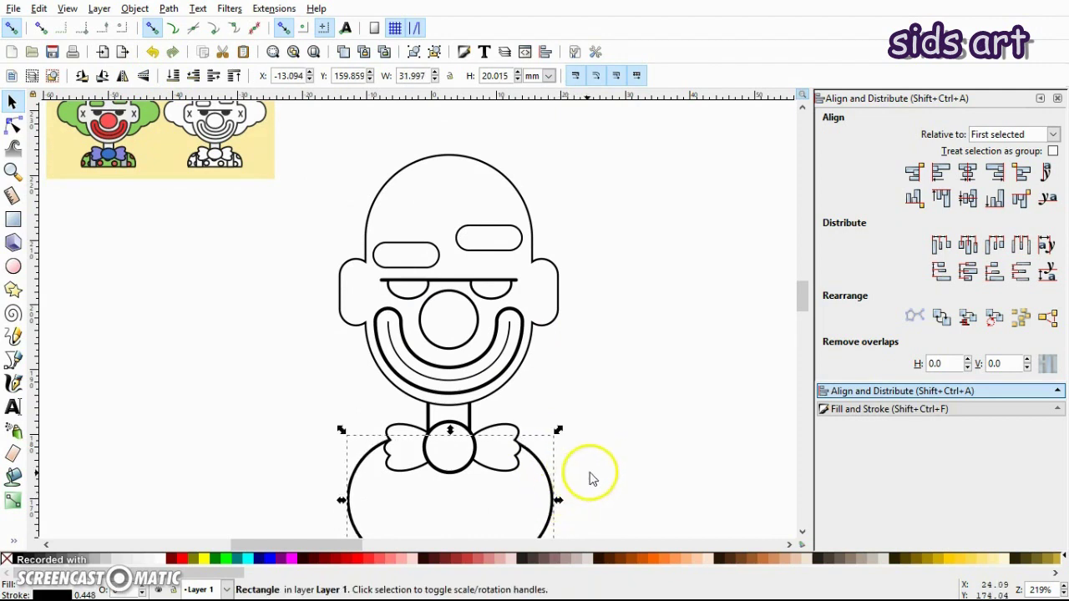
click(591, 478)
scroll(593, 472, down, 2)
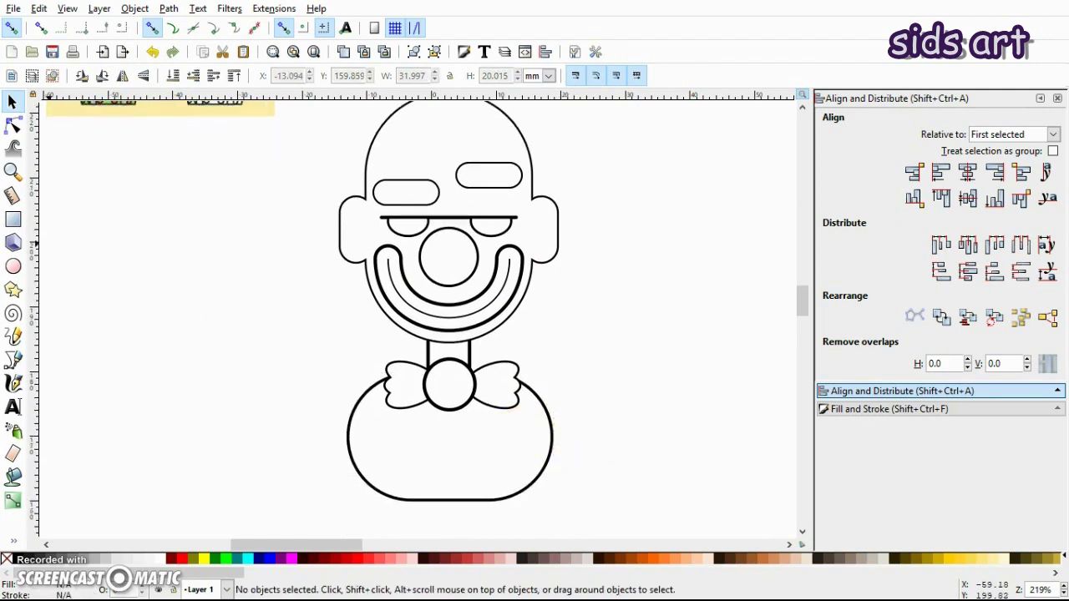
Draw a lower rectangle and apply Path > Difference to form the flat-bottomed shoulder dome.
click(13, 219)
mouse_move(301, 427)
mouse_down()
mouse_move(425, 440)
mouse_move(615, 534)
mouse_move(619, 557)
mouse_up()
key(s)
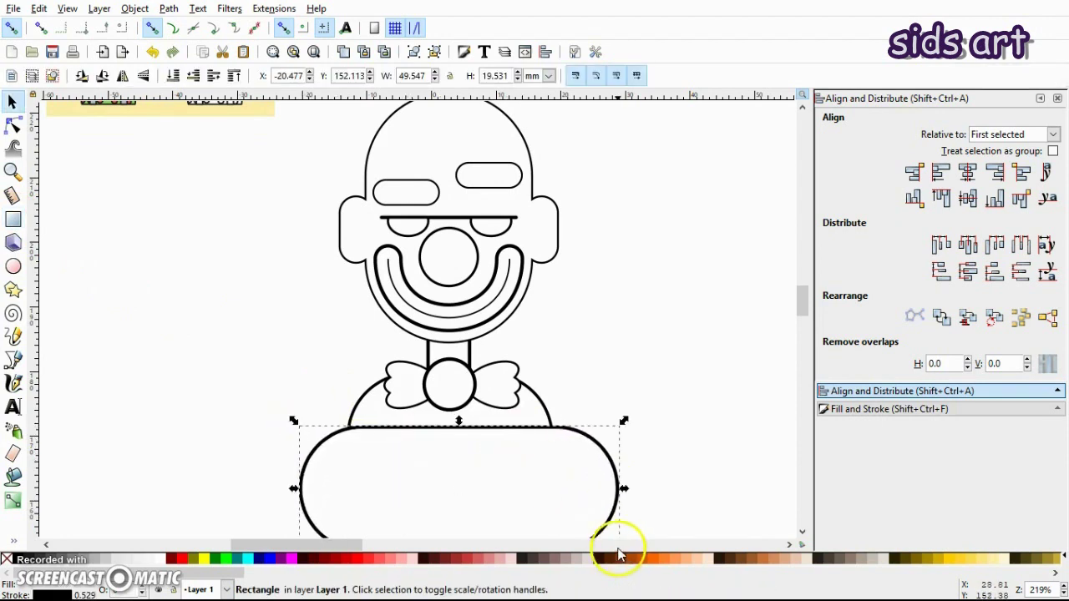
drag(593, 487, 587, 489)
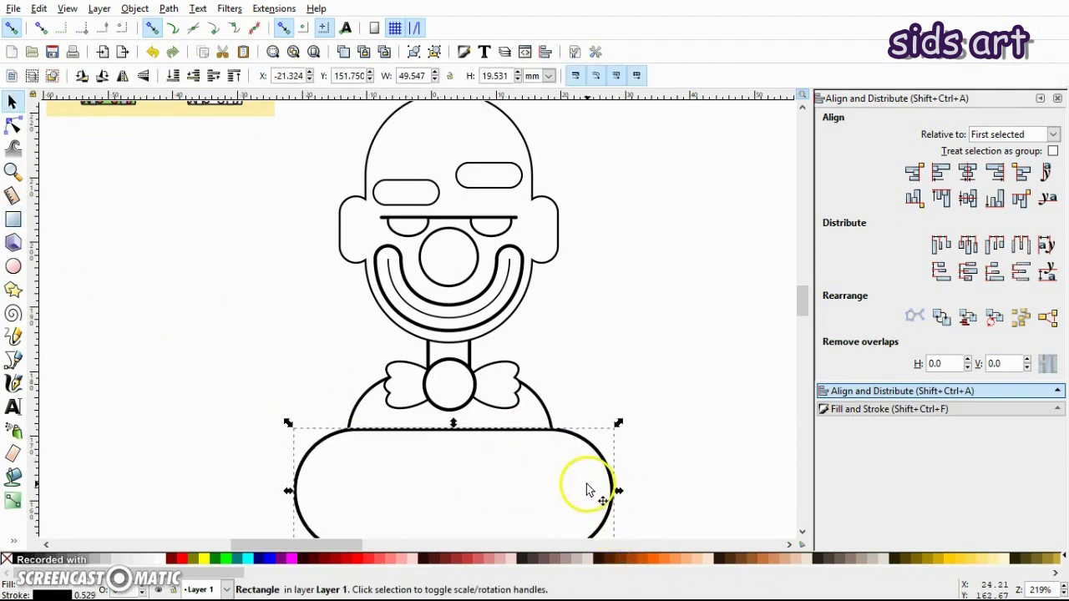
shift+click(539, 420)
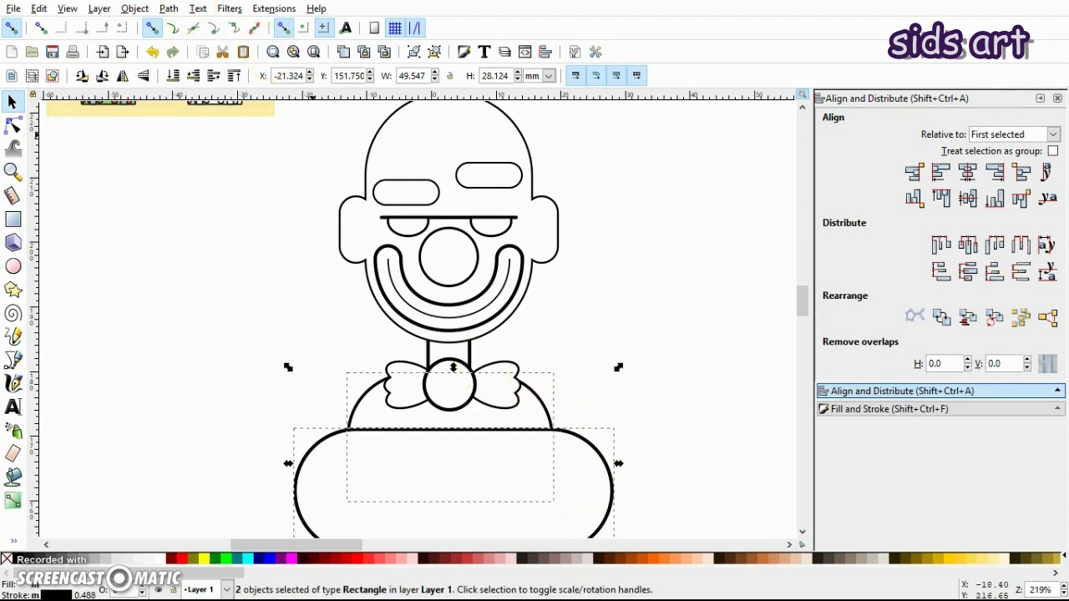
click(169, 9)
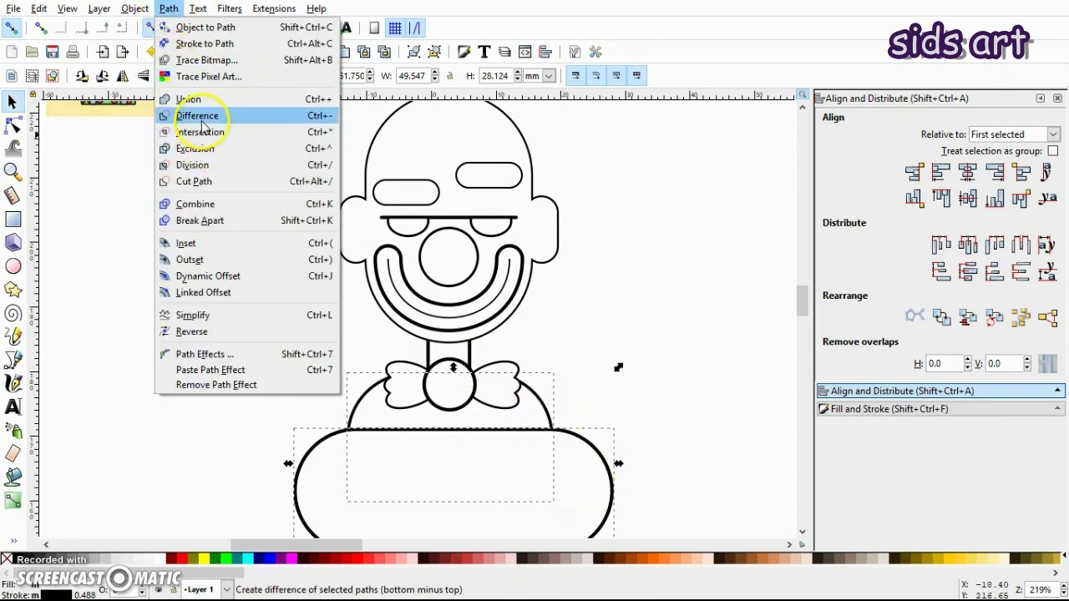
click(200, 117)
click(614, 370)
Shrink the bow tie to about 18.9 × 7.4 mm and nudge it slightly higher.
scroll(614, 370, up, 2)
scroll(615, 370, down, 1)
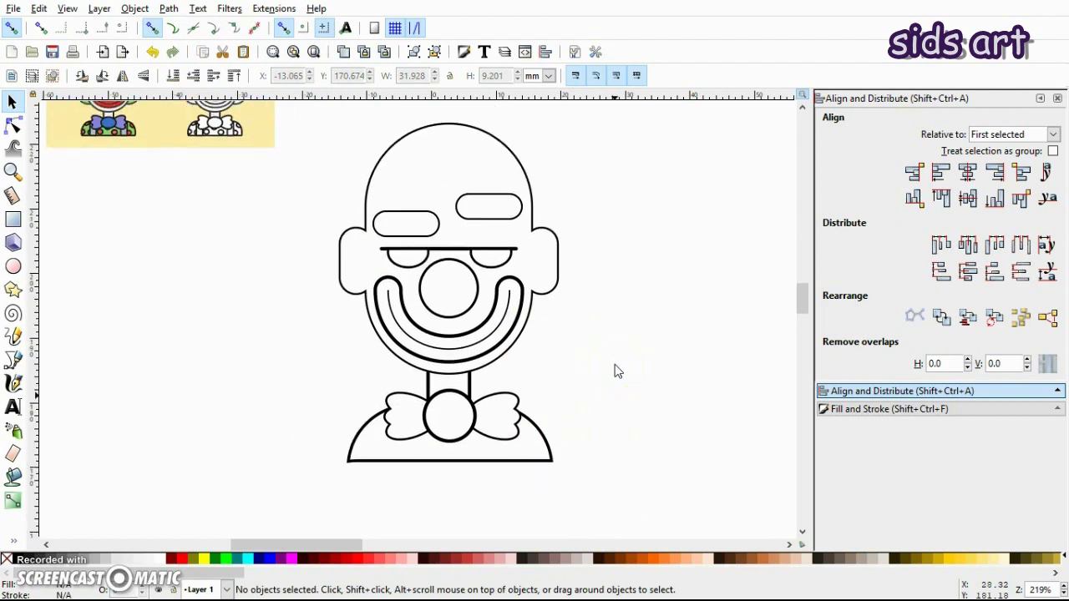
drag(371, 373, 517, 444)
drag(453, 410, 452, 400)
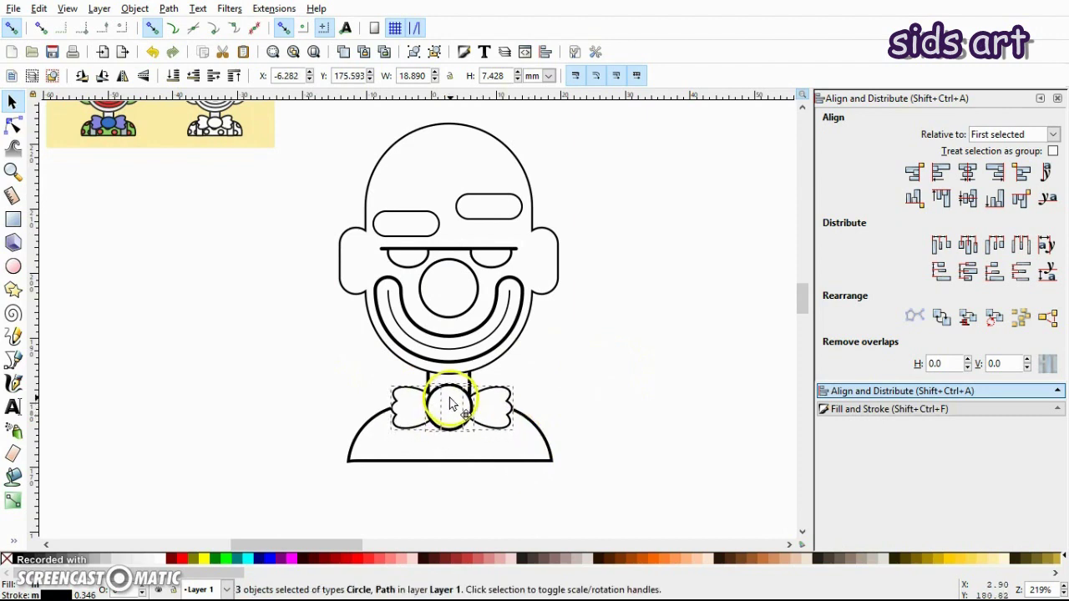
click(453, 400)
click(582, 394)
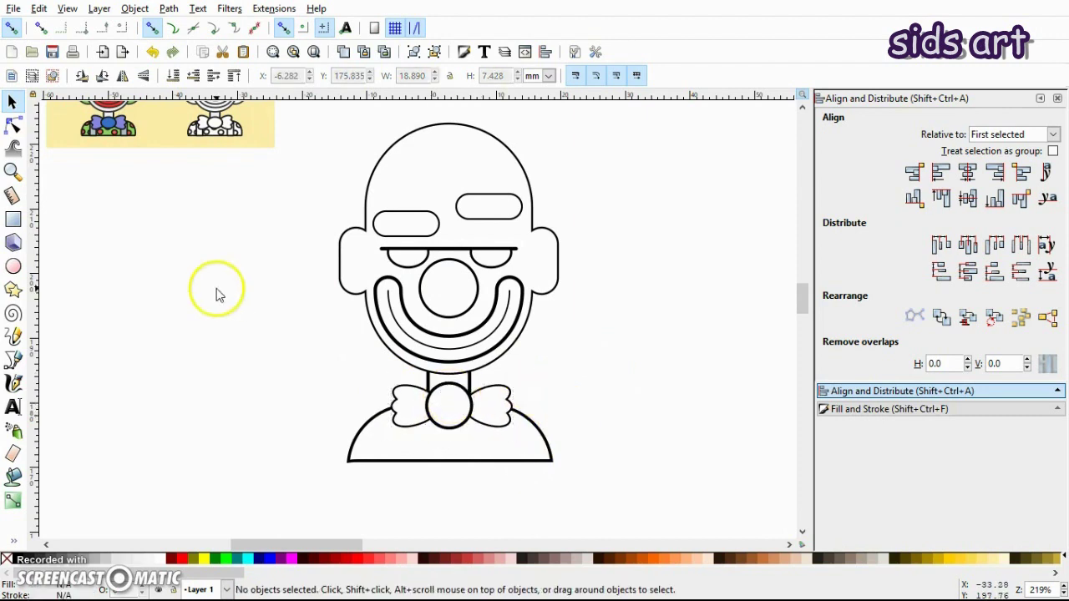
Draw a tall rounded strip and scale it to suspender size on the clown's body.
click(14, 221)
drag(215, 323, 270, 473)
key(s)
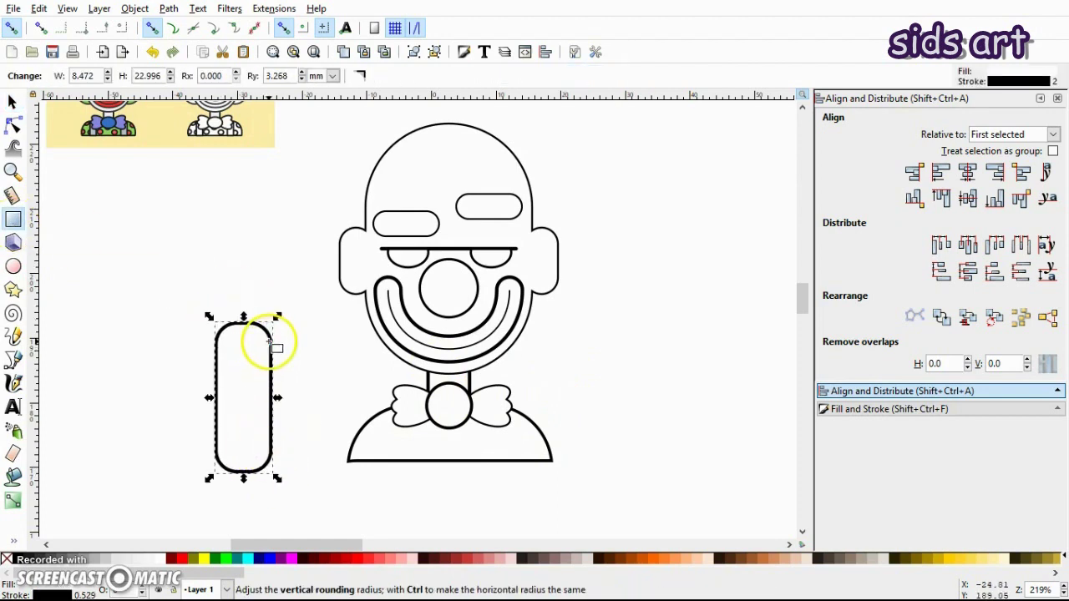
drag(250, 372, 412, 406)
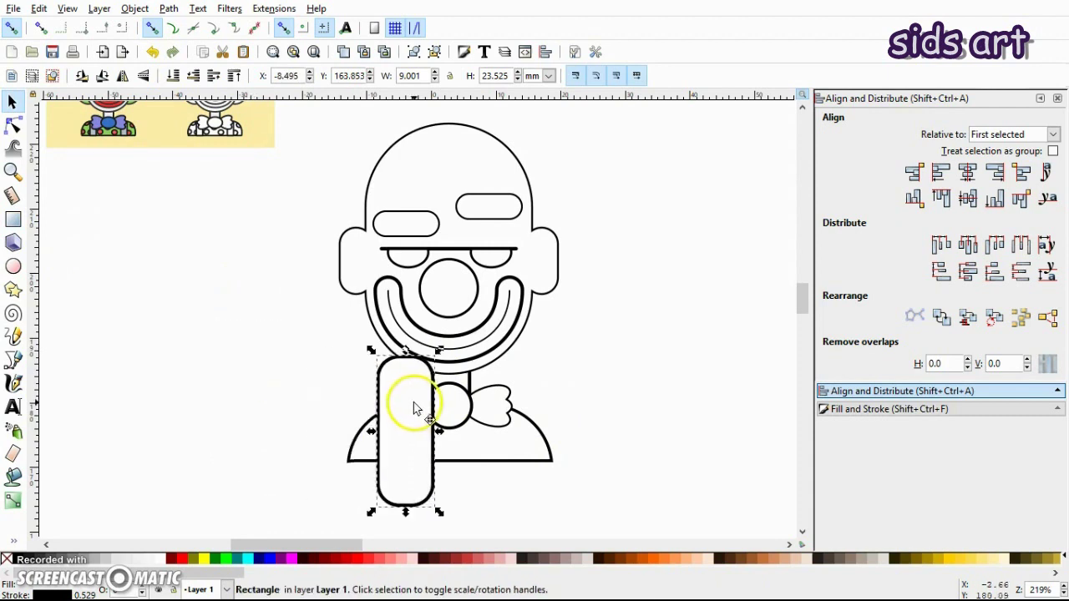
drag(439, 508, 427, 507)
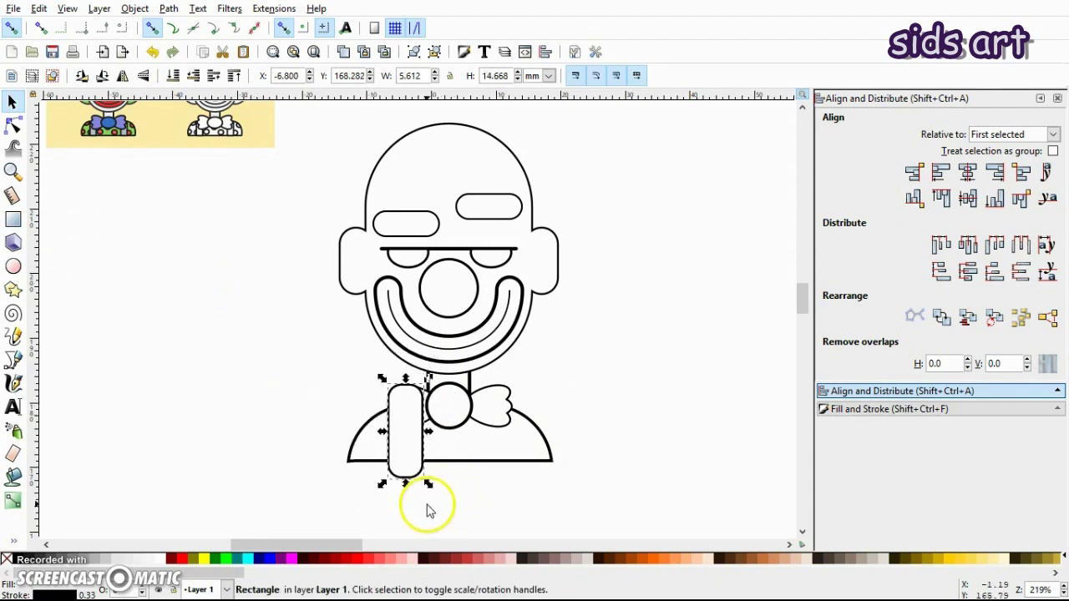
drag(403, 451, 501, 456)
Duplicate the strip, group both, and centre them horizontally on the shoulder shape.
key(ctrl+d)
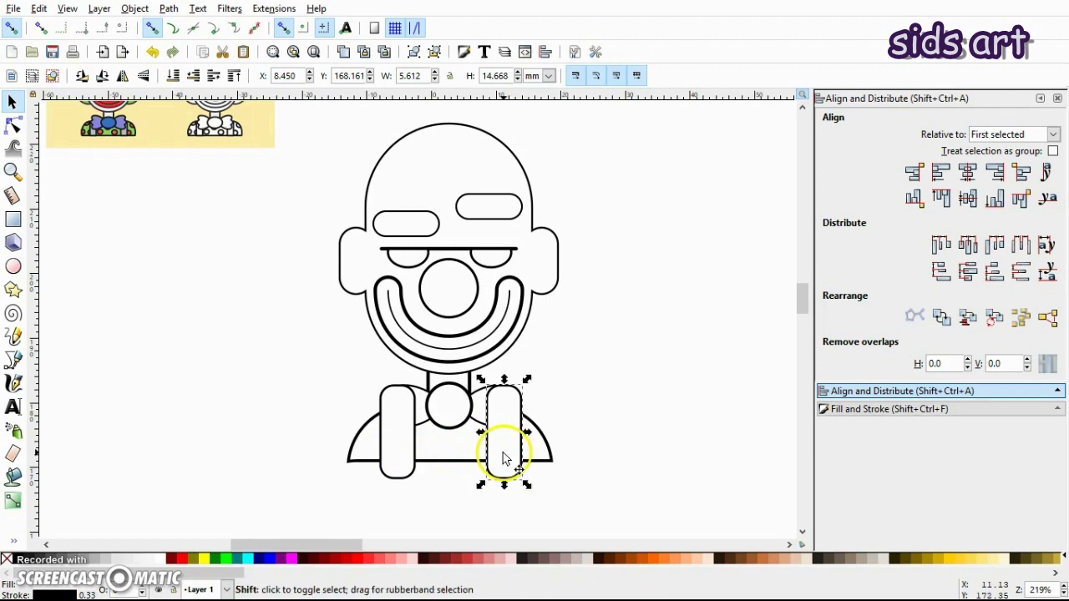
shift+click(389, 460)
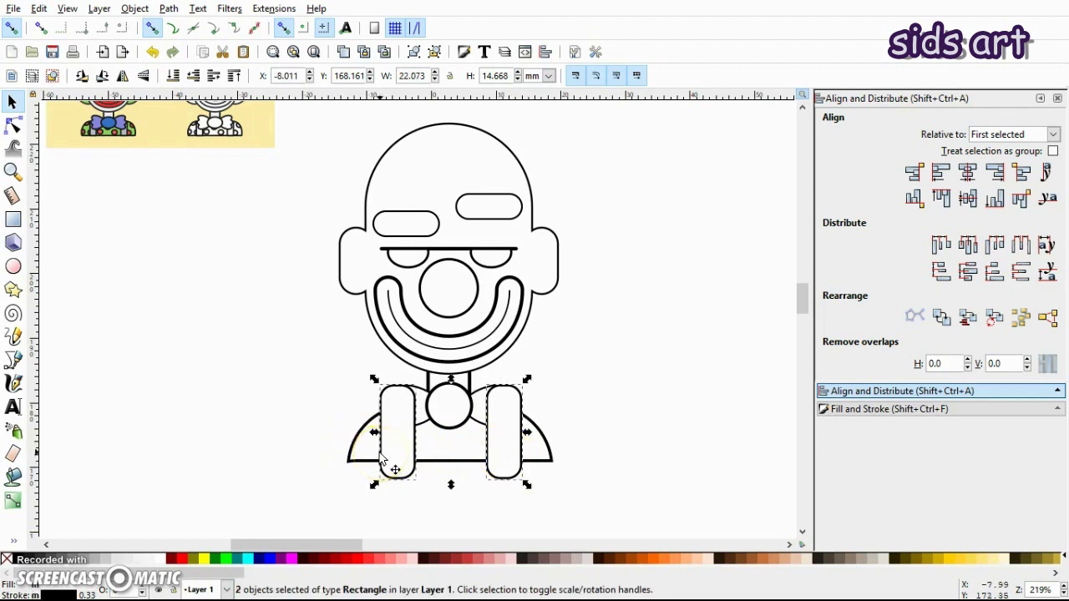
key(ctrl+g)
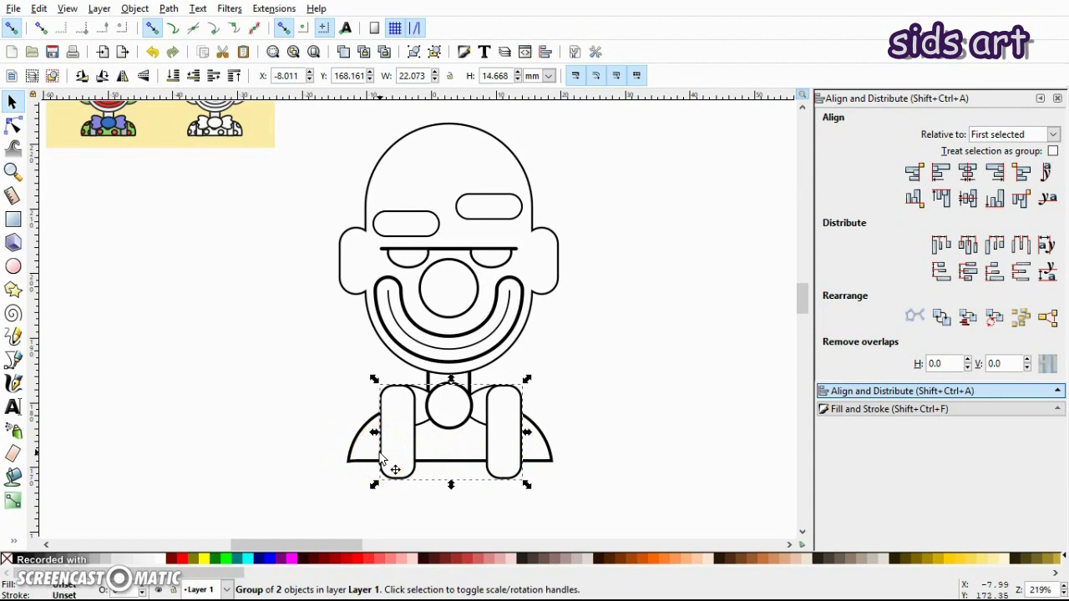
click(549, 449)
shift+click(519, 440)
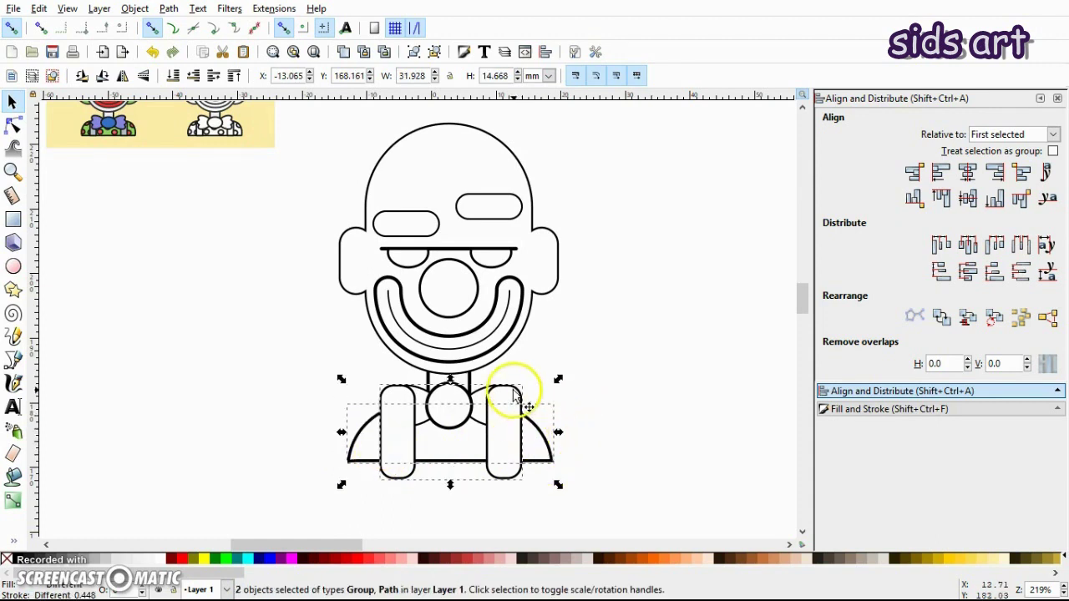
click(967, 177)
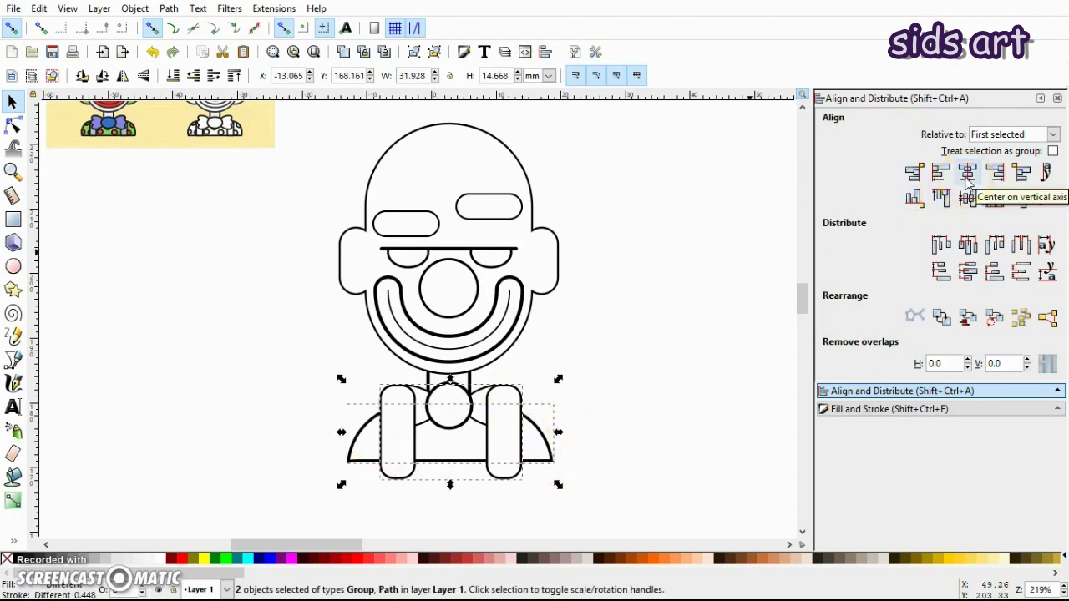
Ungroup the strips and trim the right one to the shoulder outline with Path > Intersection.
click(675, 401)
click(508, 399)
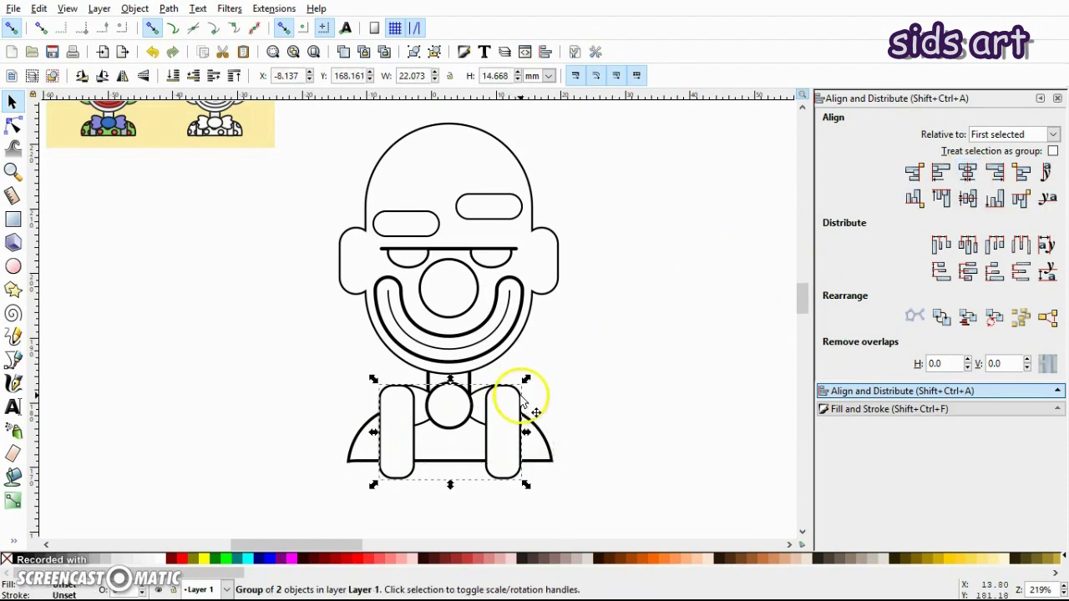
key(ctrl+shift+g)
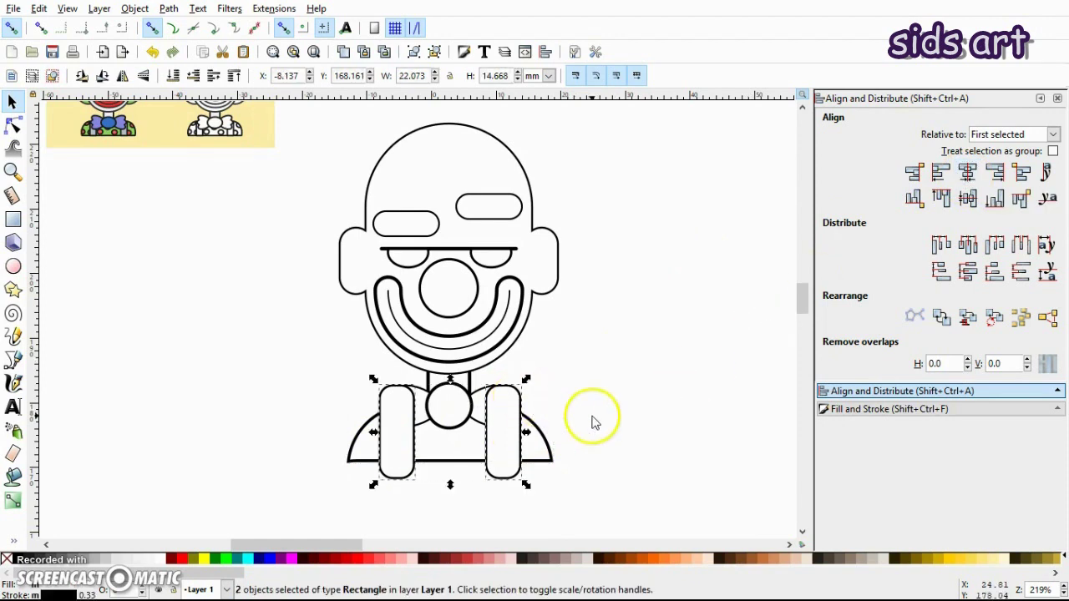
click(562, 432)
click(545, 436)
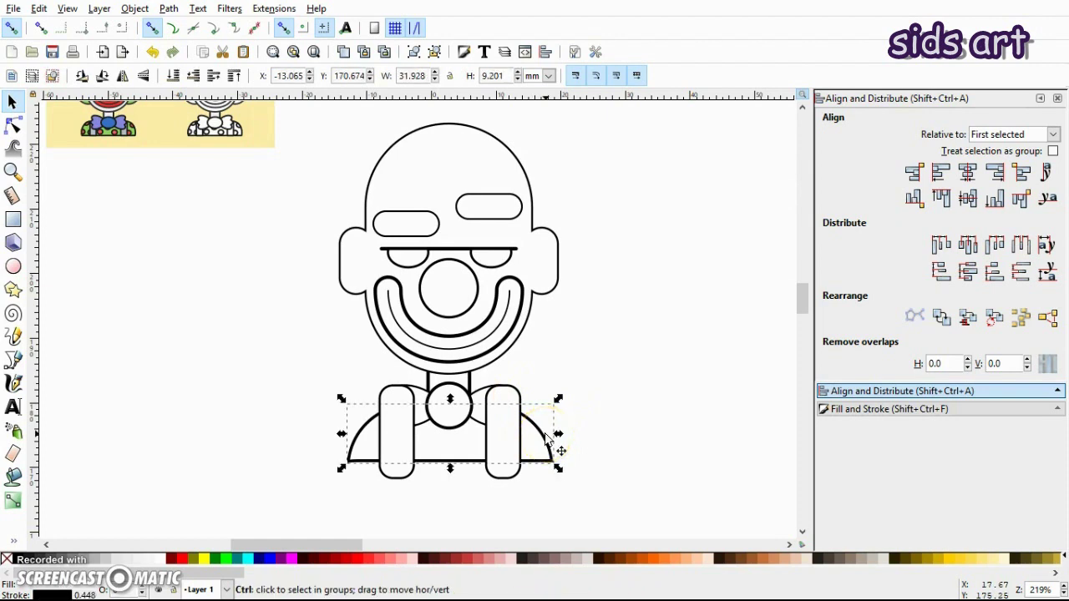
key(Home)
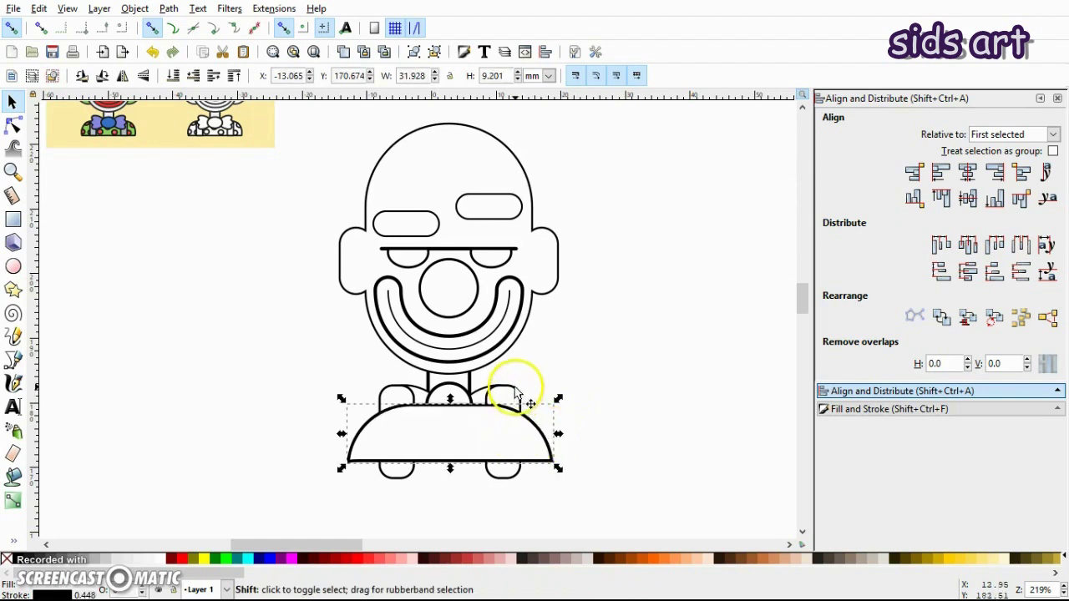
shift+click(513, 394)
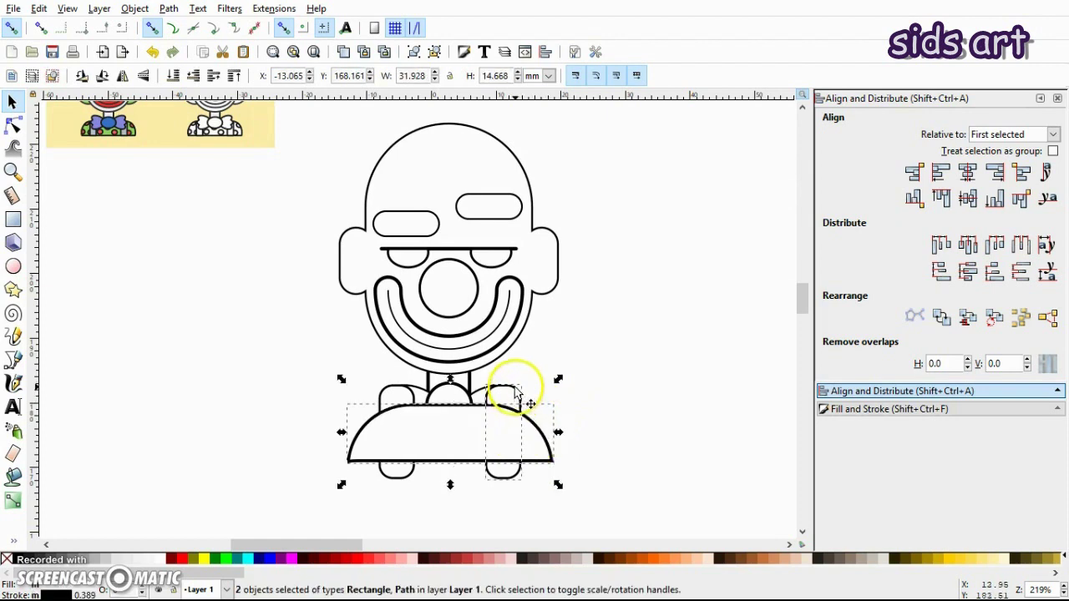
click(168, 8)
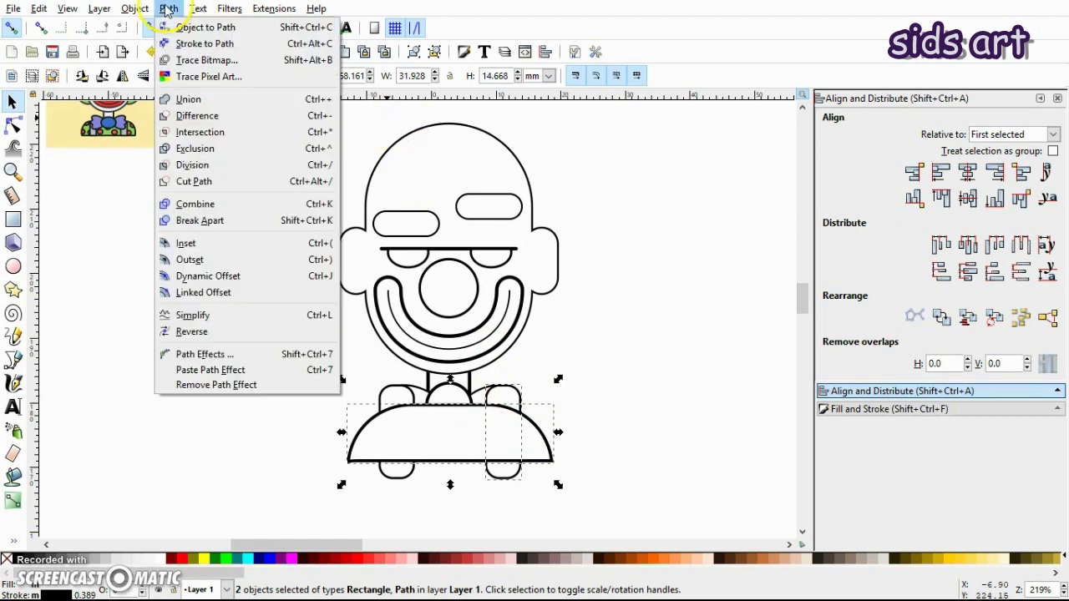
click(199, 132)
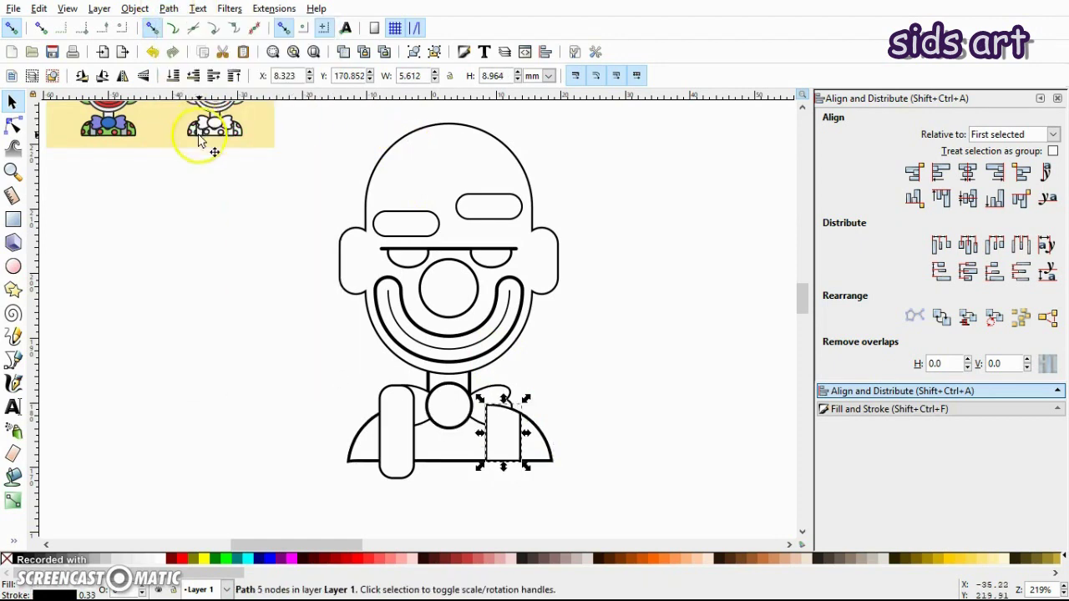
Trim the left strip to the shoulder outline with Path > Intersection.
click(361, 430)
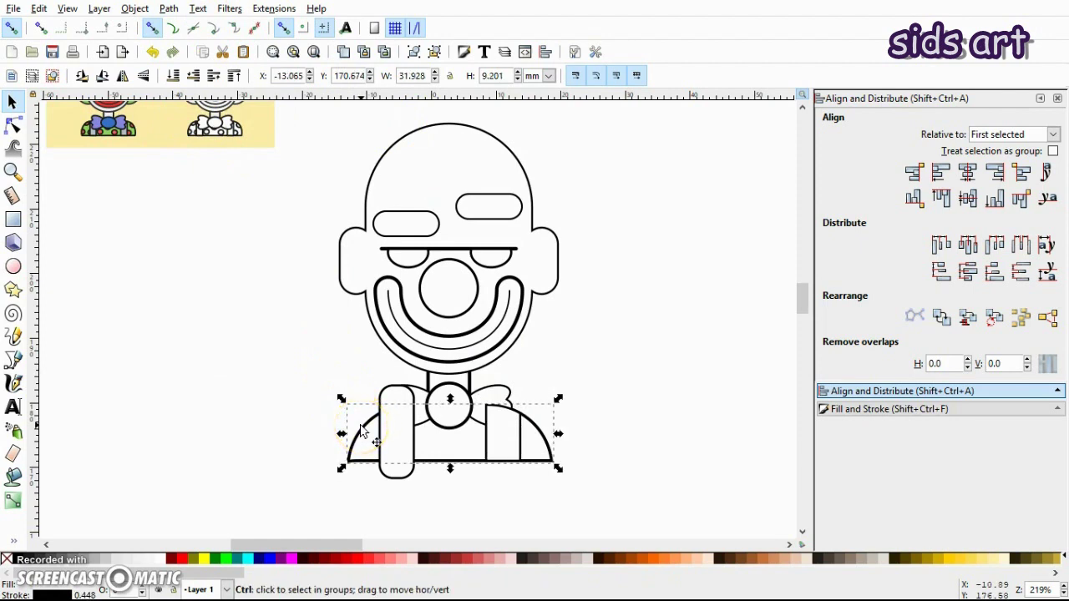
key(Home)
shift+click(389, 397)
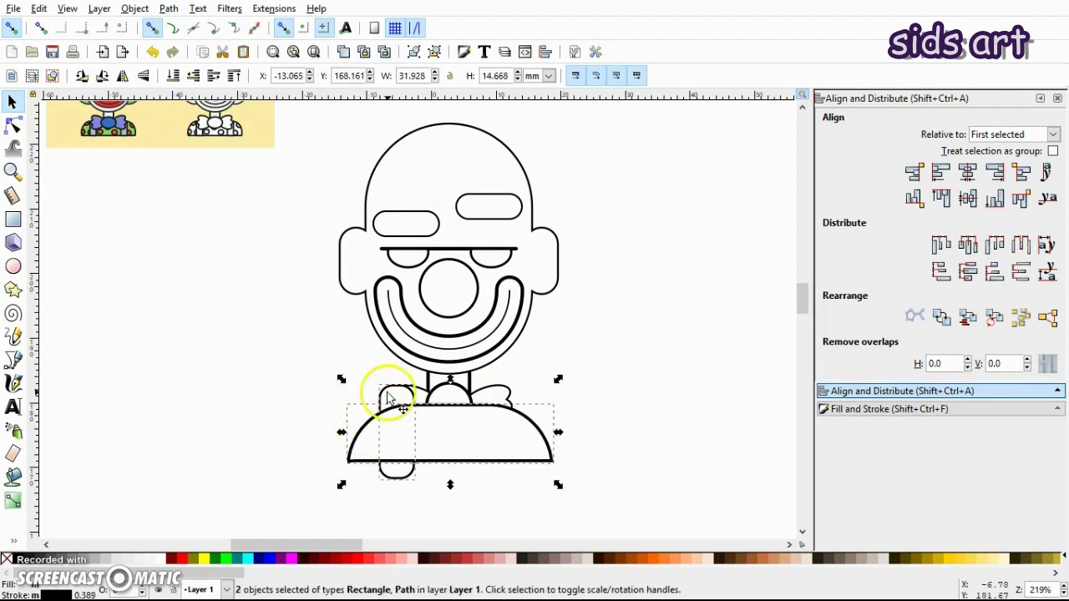
click(168, 8)
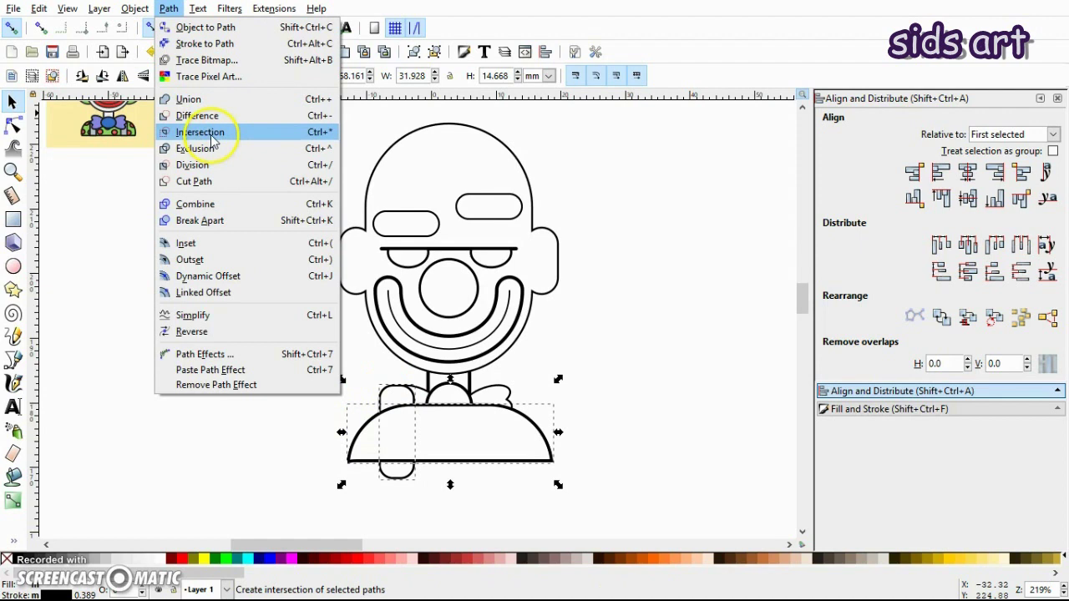
click(213, 136)
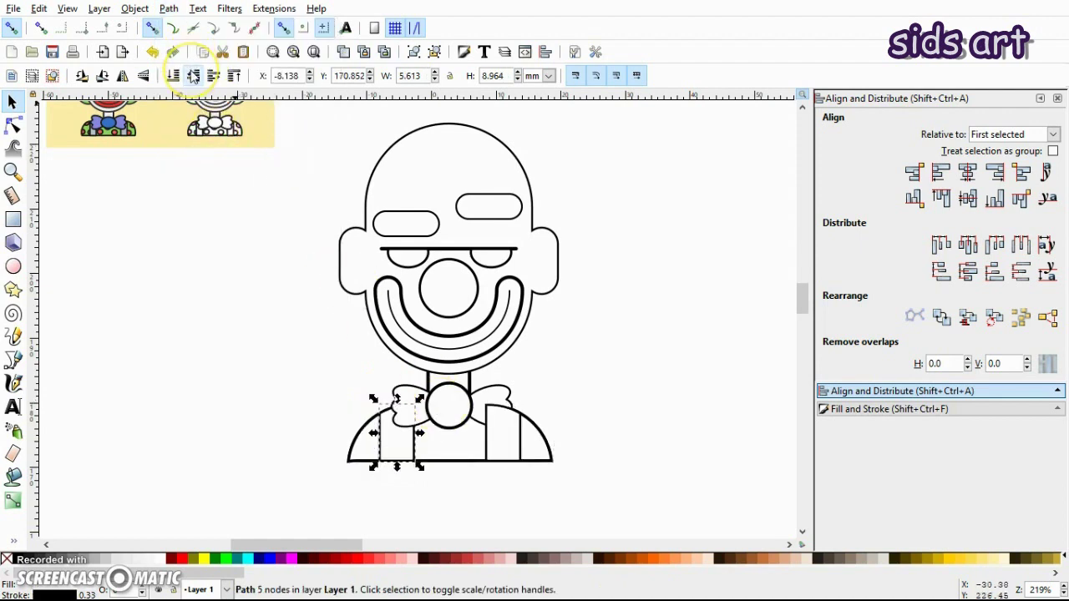
drag(489, 354, 493, 428)
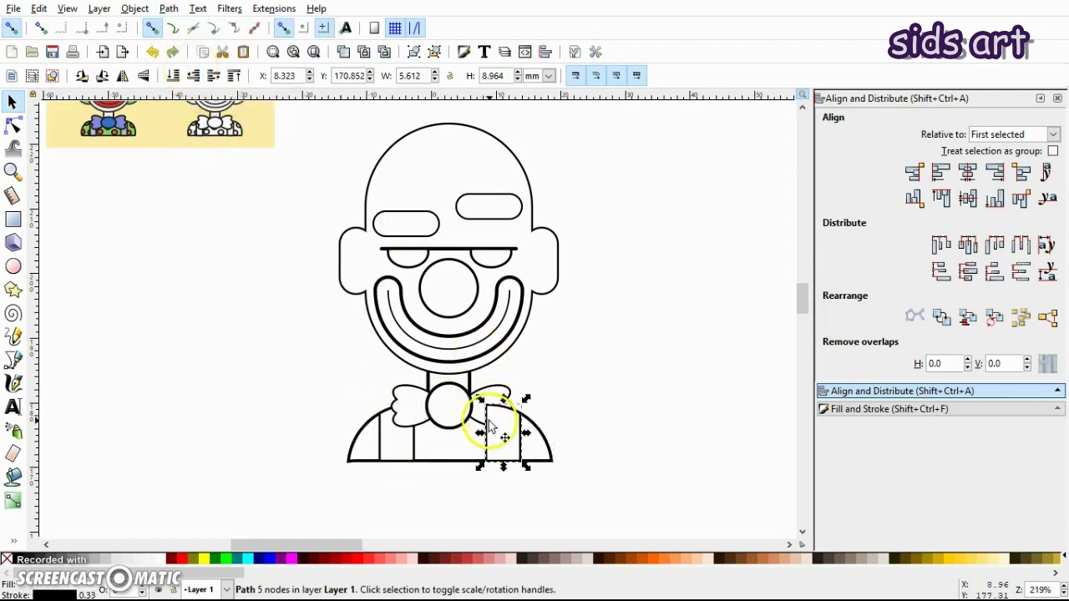
click(617, 340)
scroll(616, 339, up, 1)
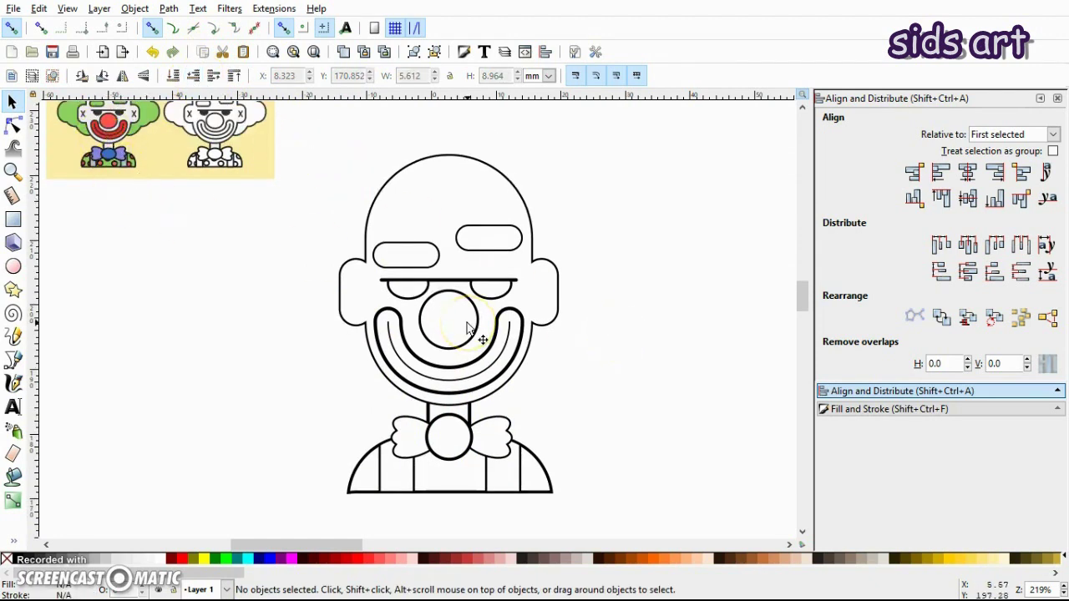
scroll(622, 406, up, 2)
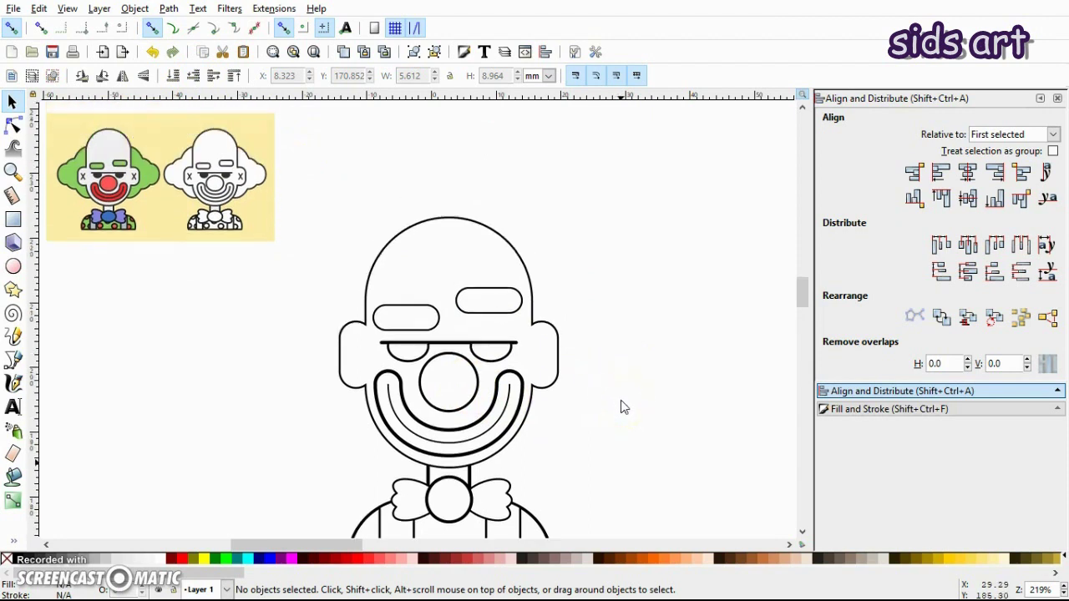
Draw a large rounded rectangle over the clown's head and lower it behind the face.
click(12, 220)
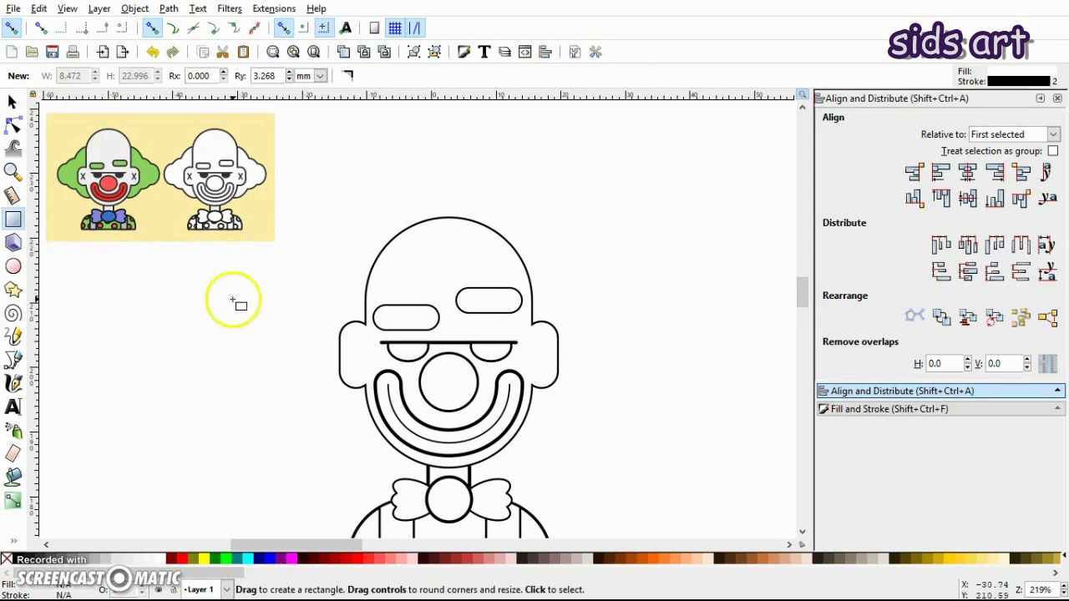
drag(335, 240, 565, 445)
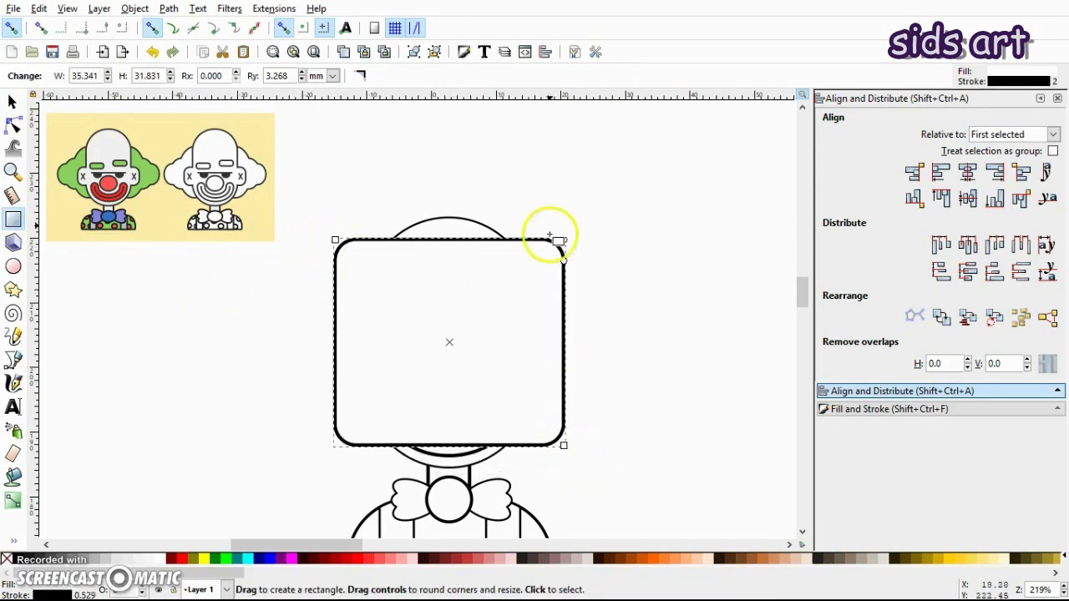
drag(564, 264, 566, 309)
key(s)
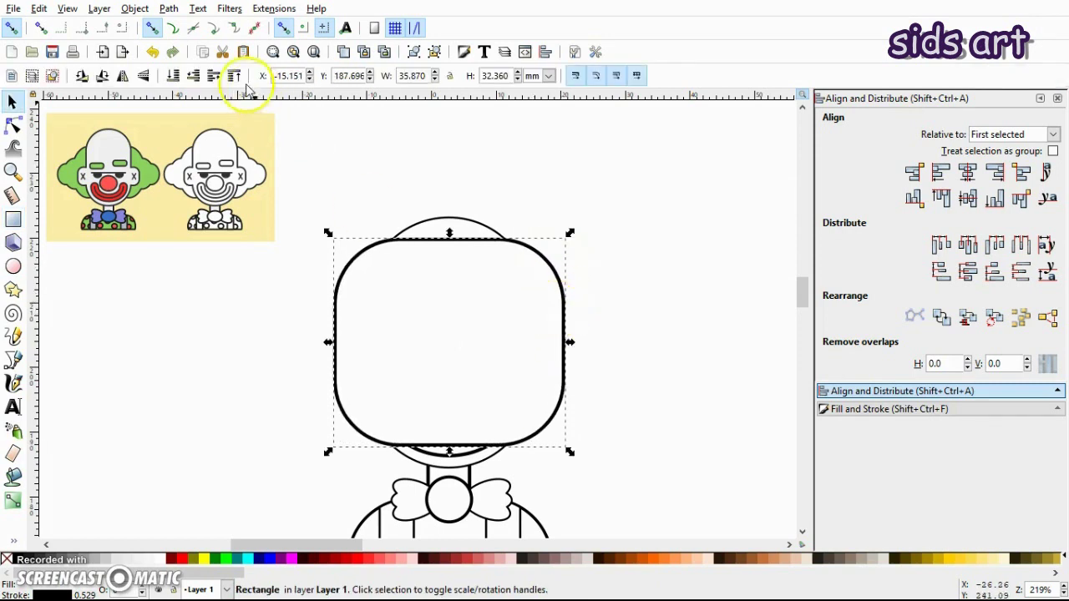
click(173, 76)
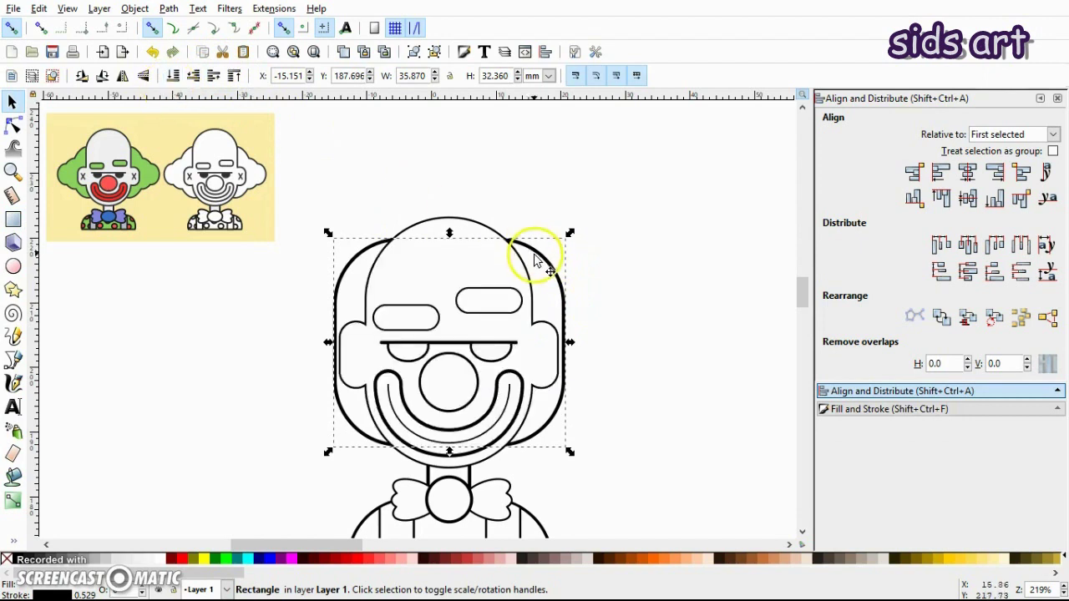
Centre the rounded rectangle horizontally on the head outline and raise it to the top.
click(453, 209)
click(457, 222)
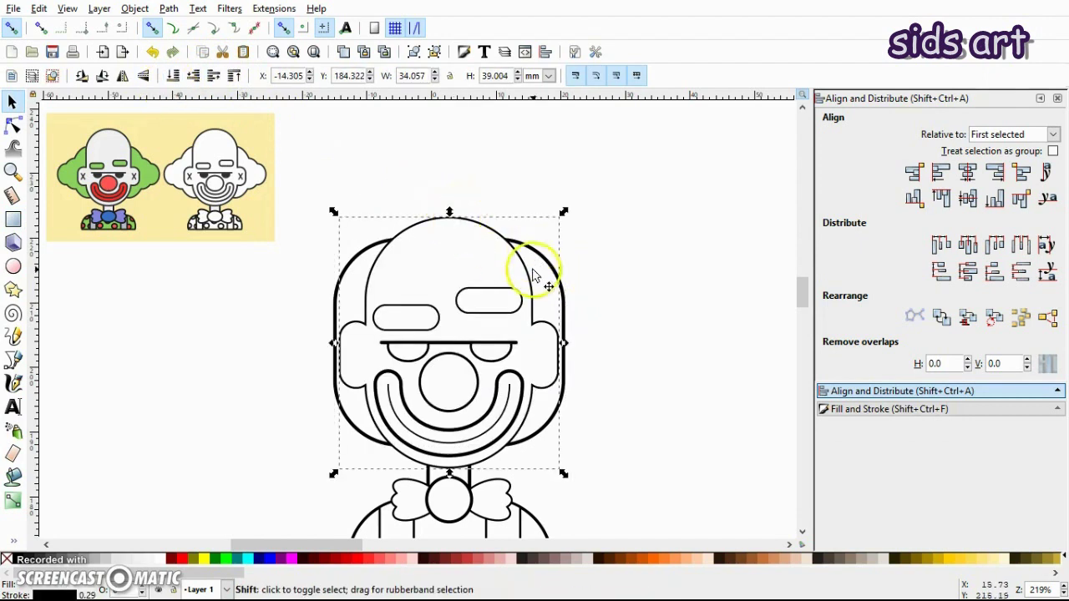
shift+click(544, 274)
click(969, 173)
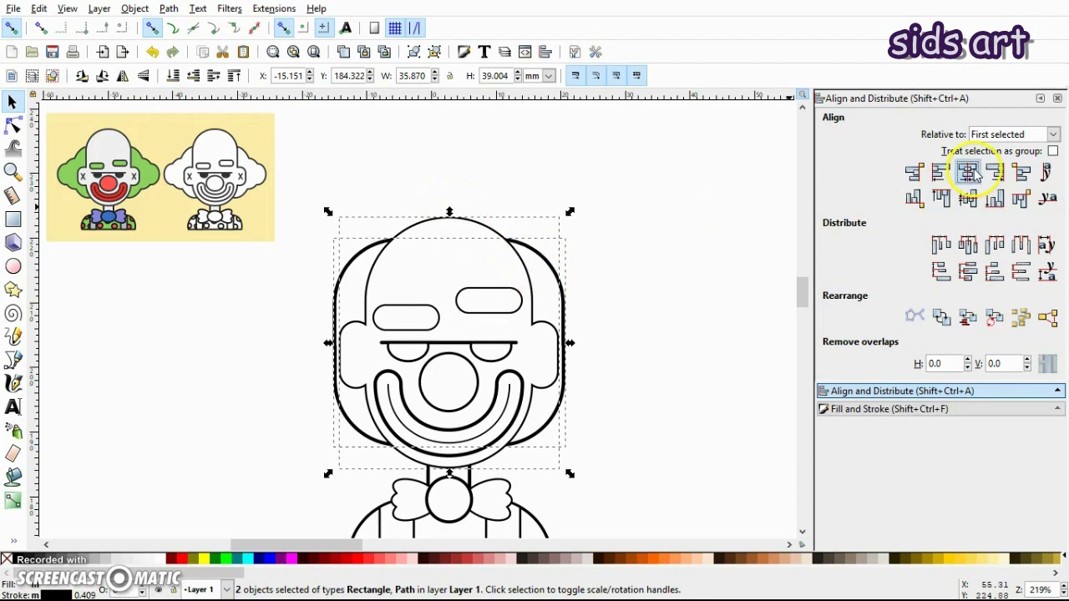
click(677, 265)
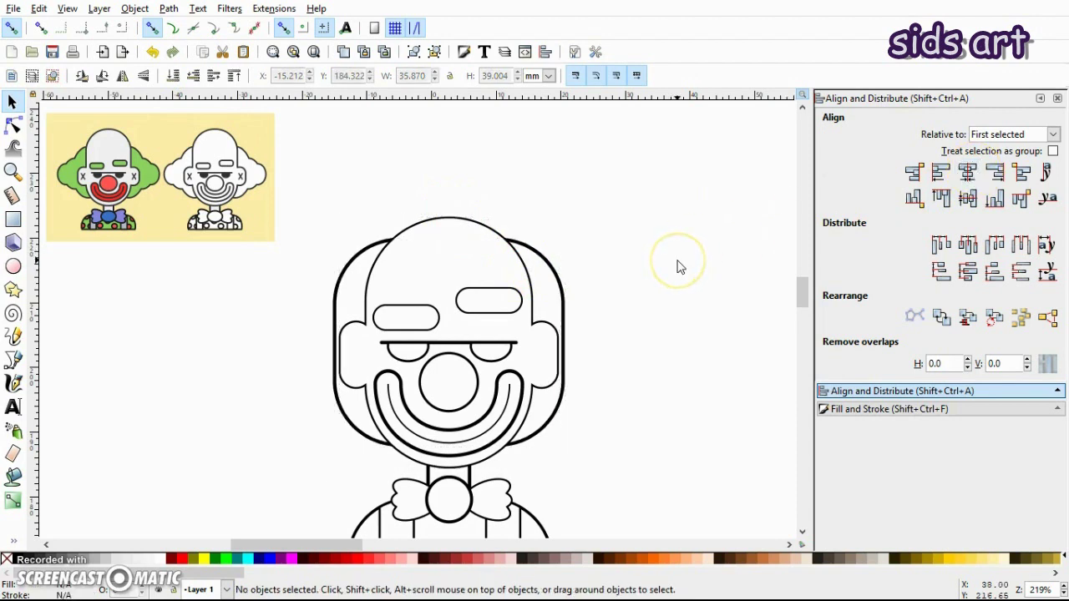
click(547, 269)
key(ctrl)
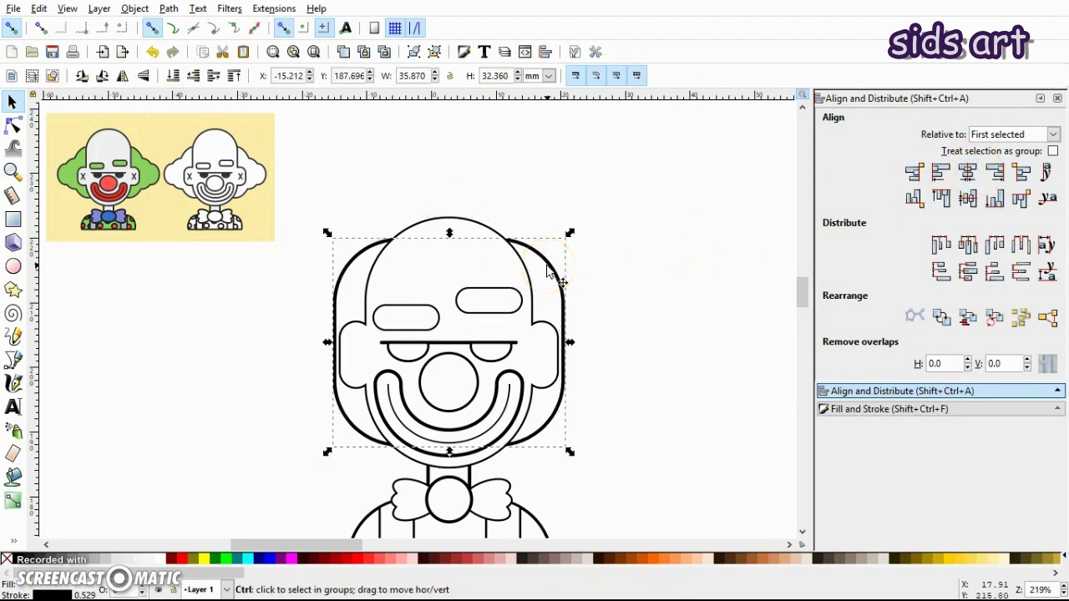
key(Home)
click(477, 265)
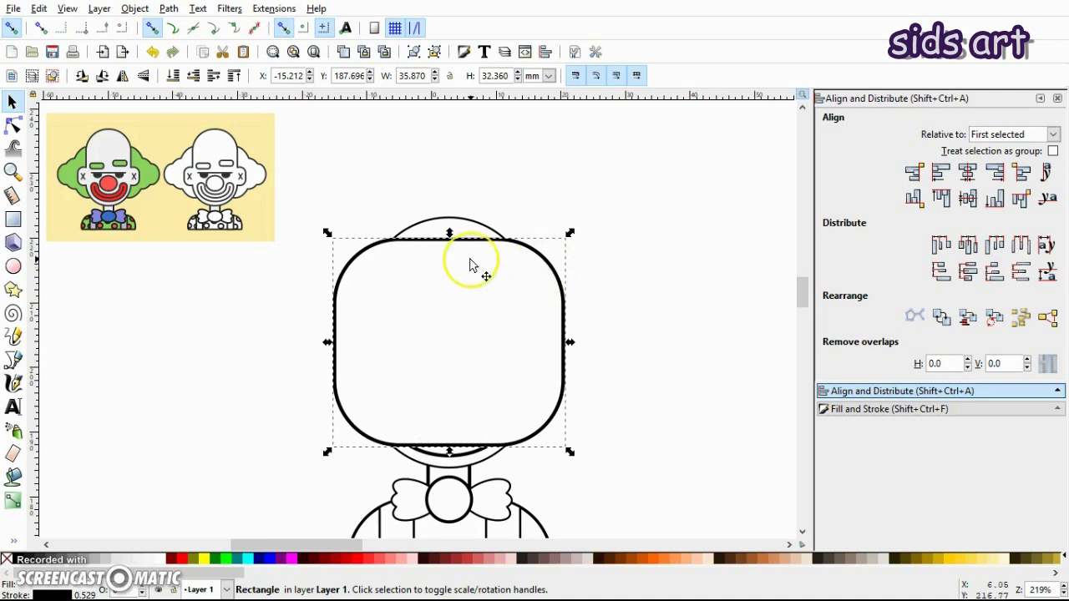
click(448, 233)
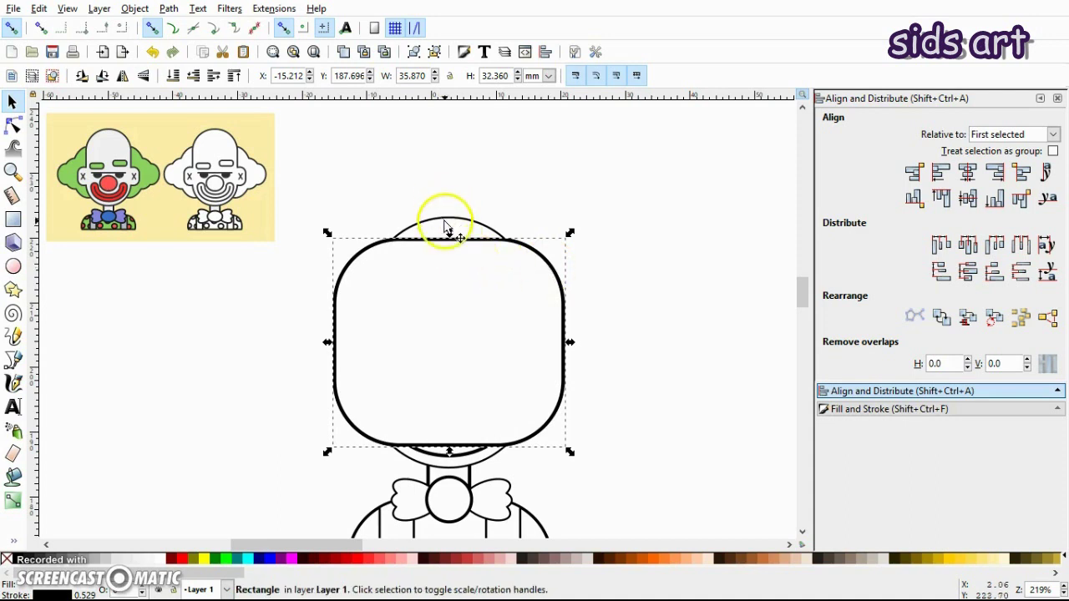
Shorten the rounded rectangle from the top and widen it past the sides of the head.
drag(448, 233, 453, 258)
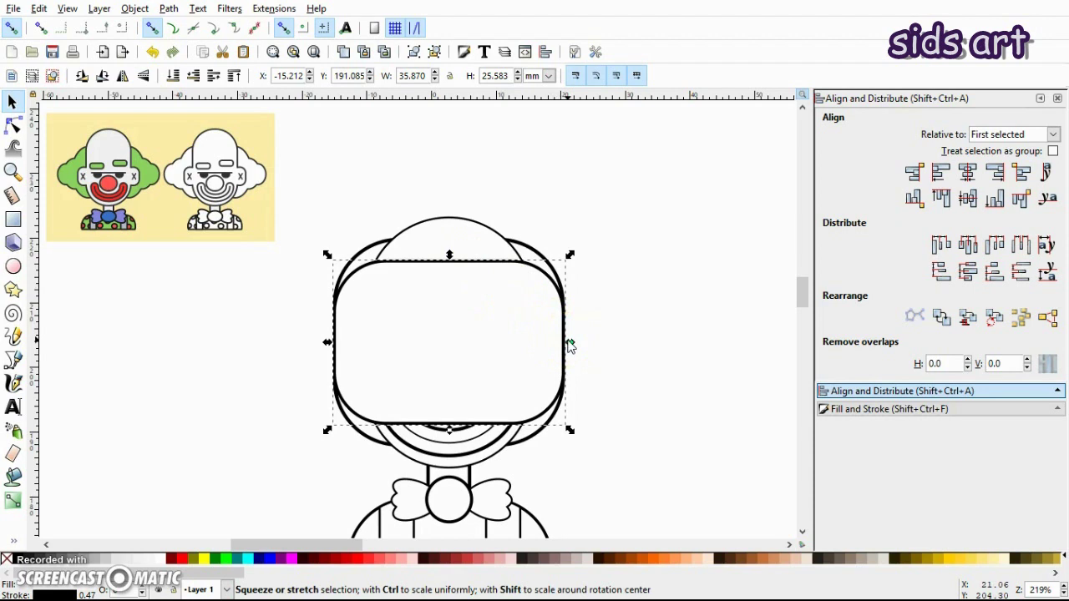
drag(568, 345, 607, 347)
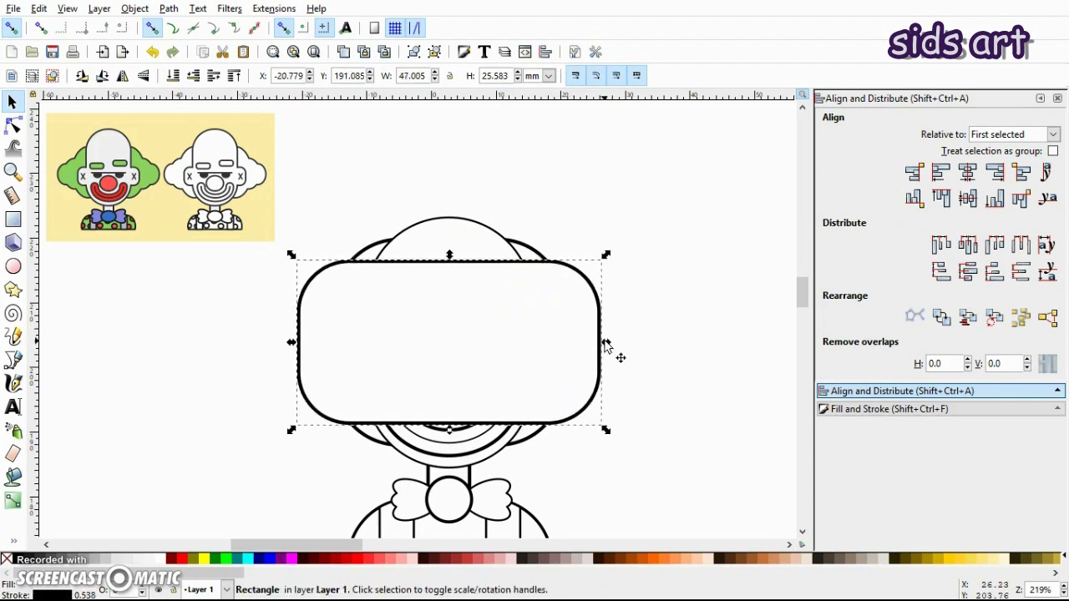
click(173, 76)
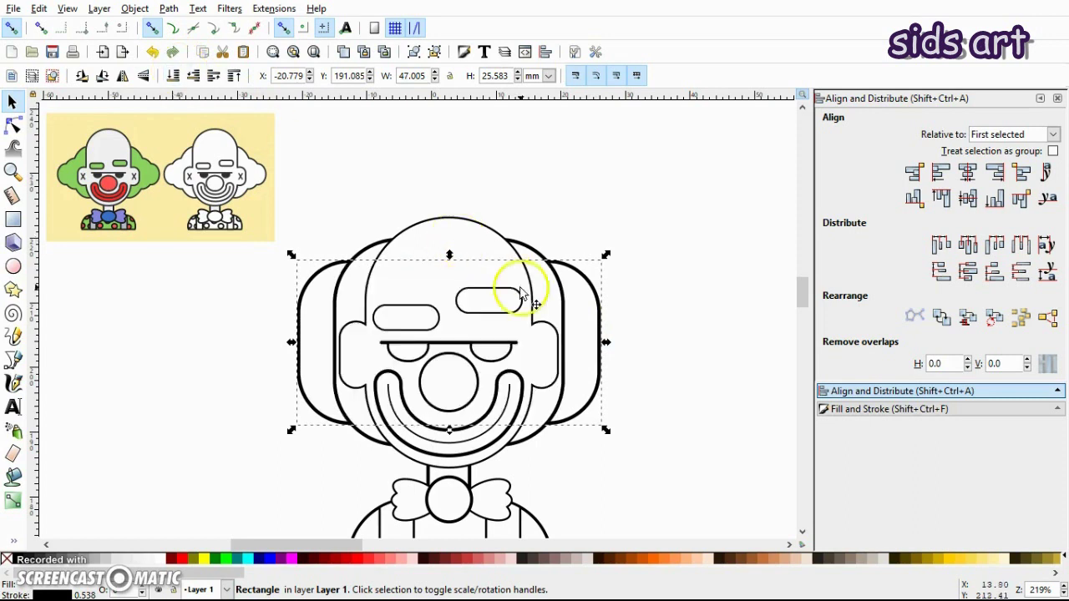
drag(607, 342, 603, 351)
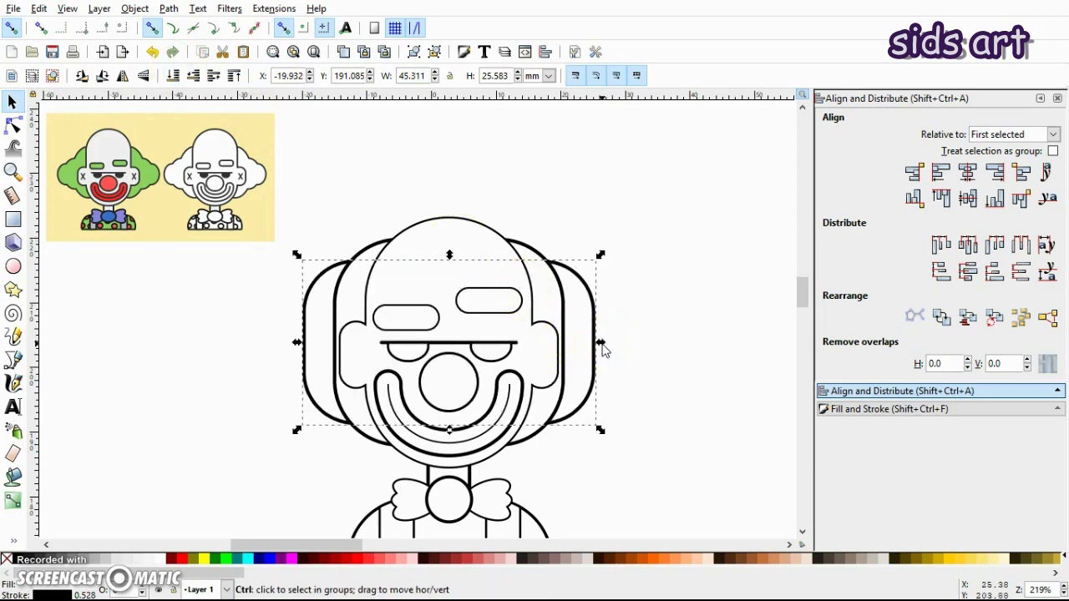
key(Home)
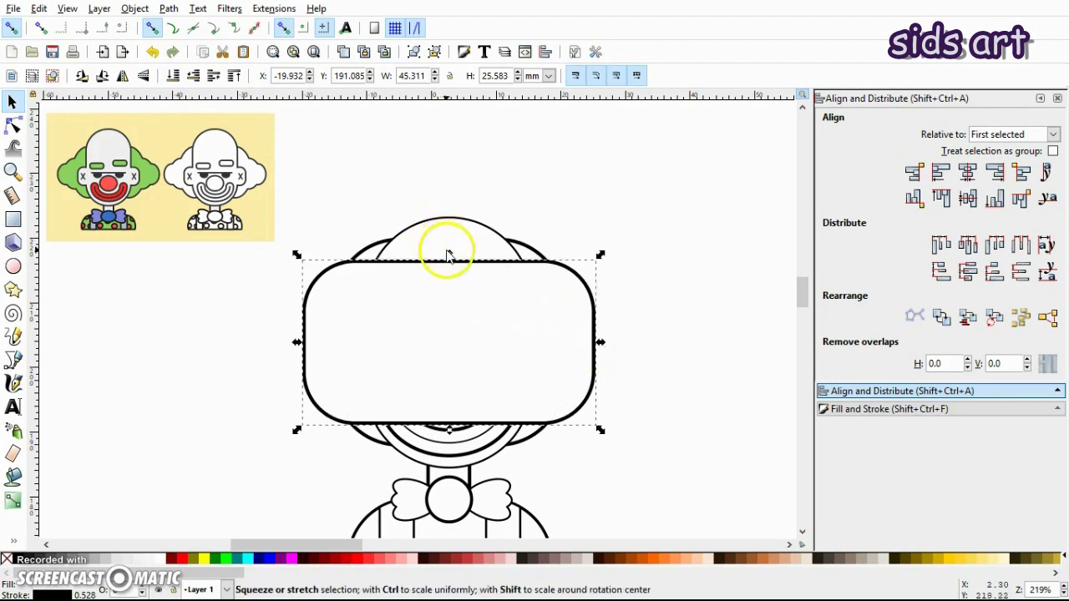
drag(449, 257, 452, 279)
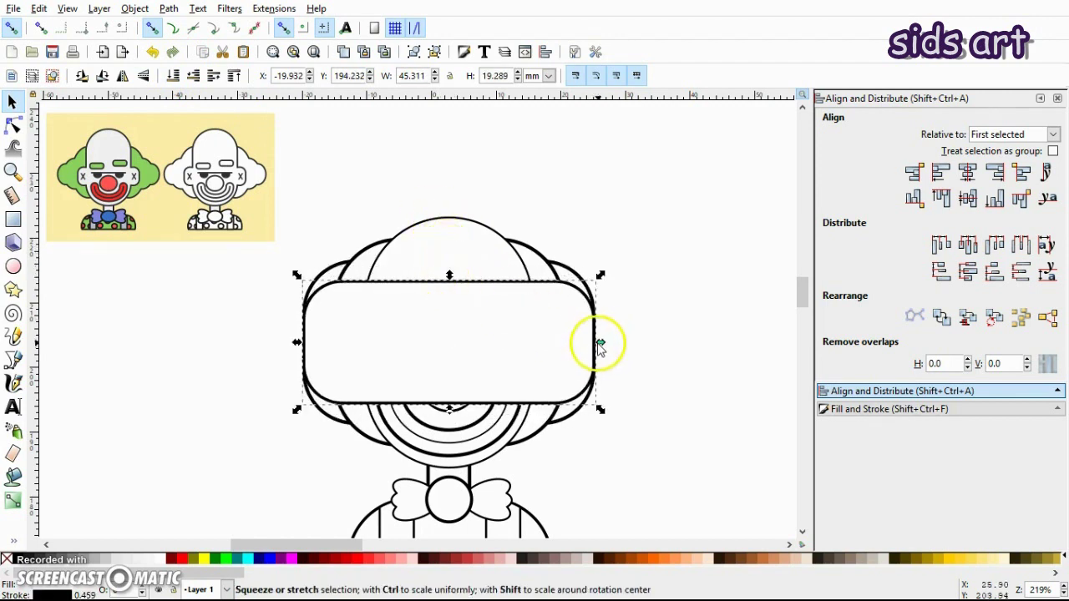
drag(603, 344, 627, 349)
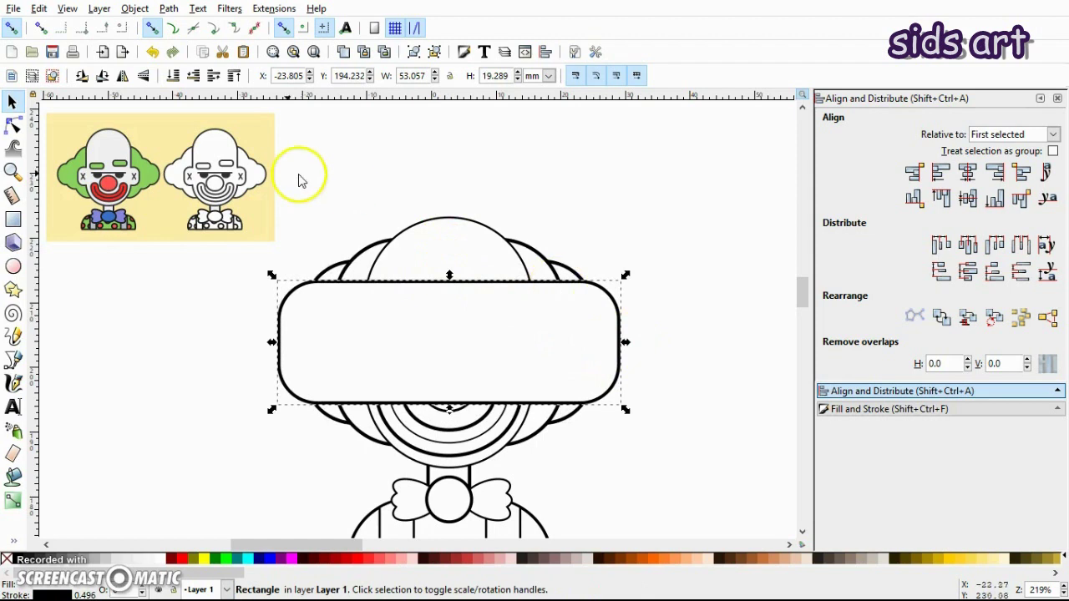
Make the rectangle's corners much rounder, widen it slightly, and lower it behind the face.
click(13, 125)
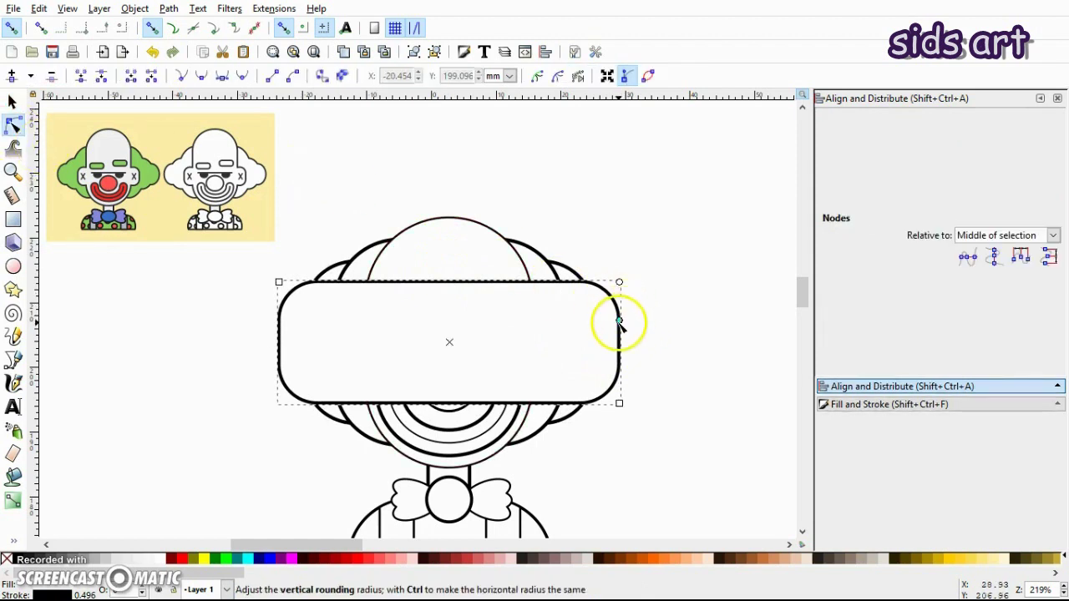
drag(619, 320, 616, 348)
key(s)
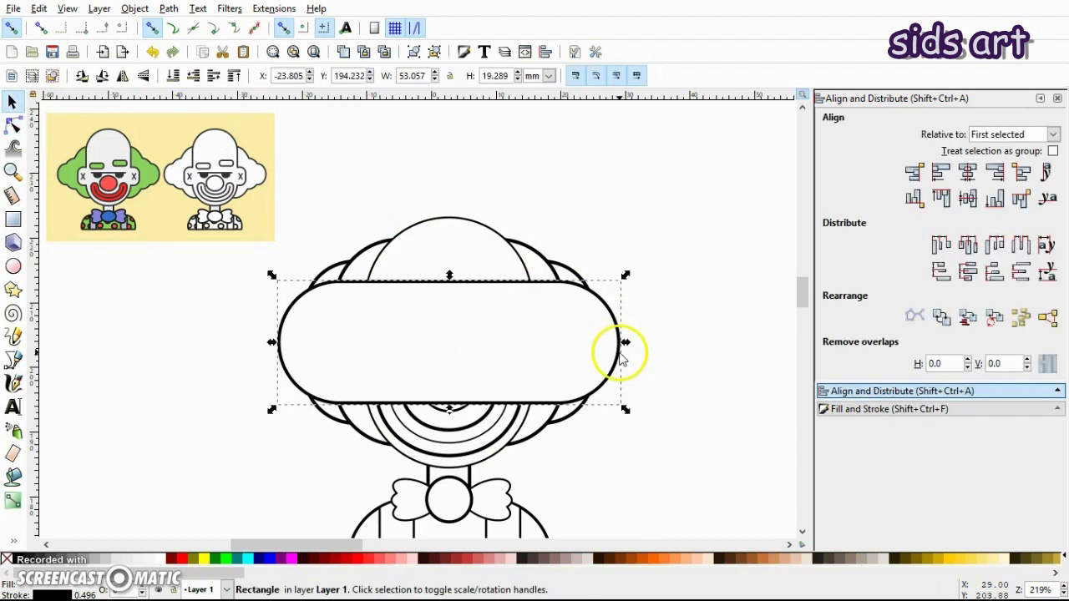
drag(625, 344, 632, 350)
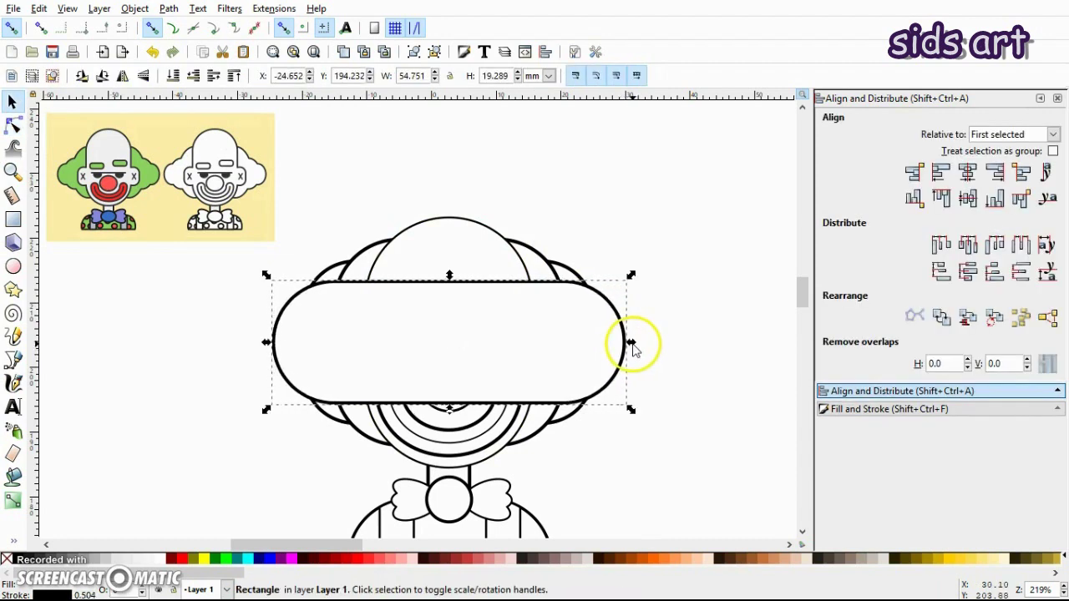
click(172, 75)
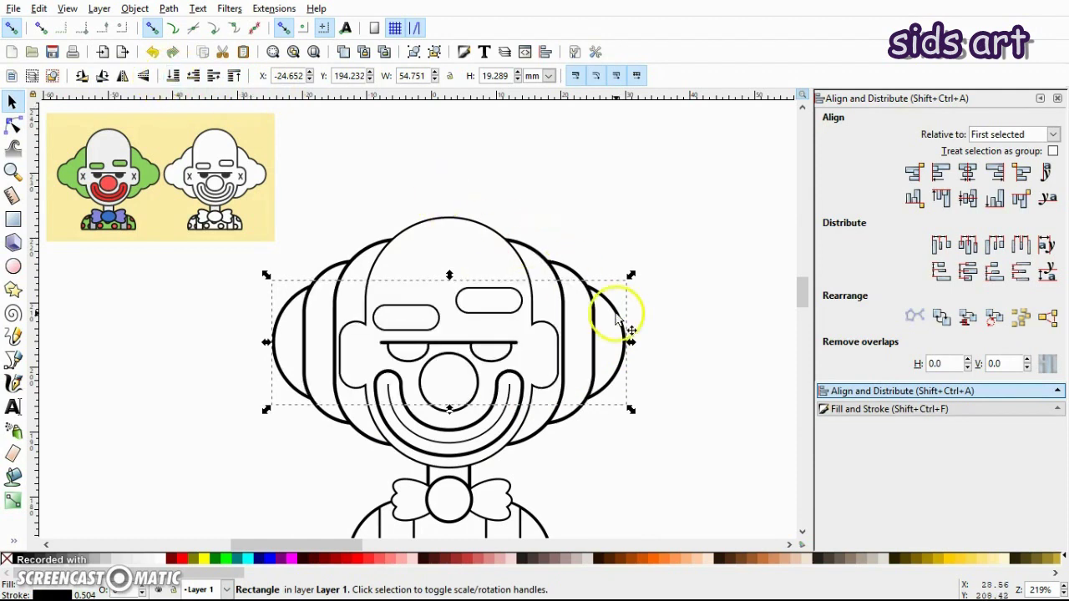
Merge the three hair rectangles into one cloud shape with Path > Union.
shift+click(574, 281)
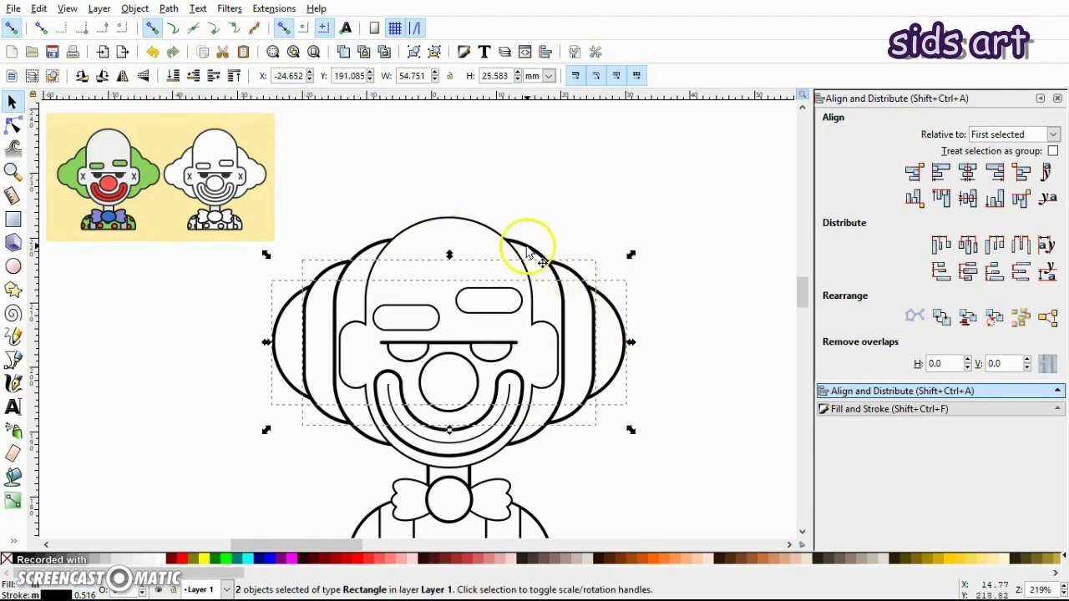
shift+click(527, 250)
click(169, 8)
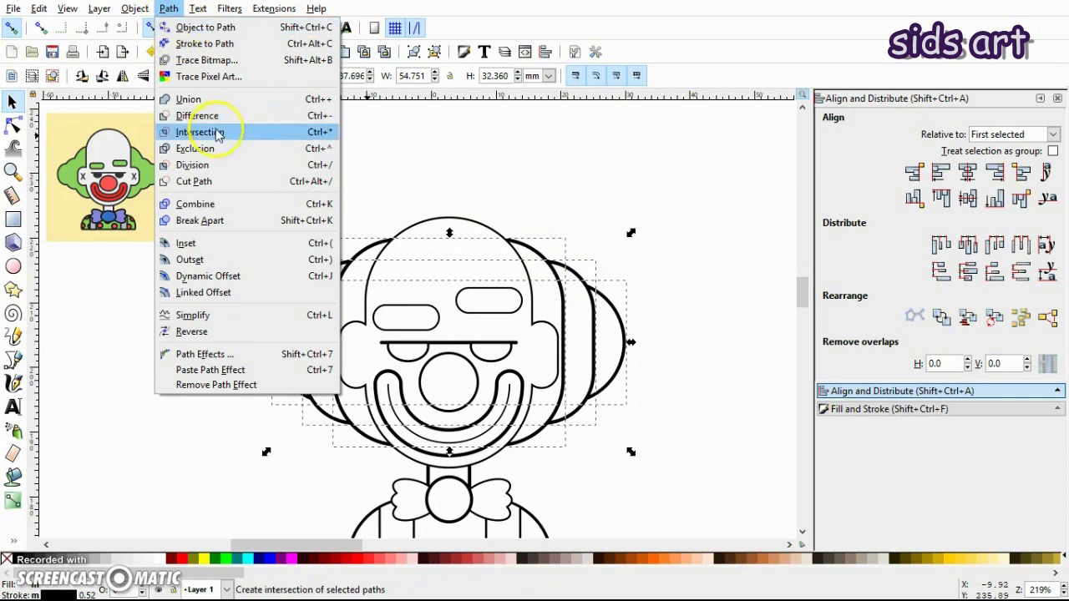
click(196, 97)
click(642, 187)
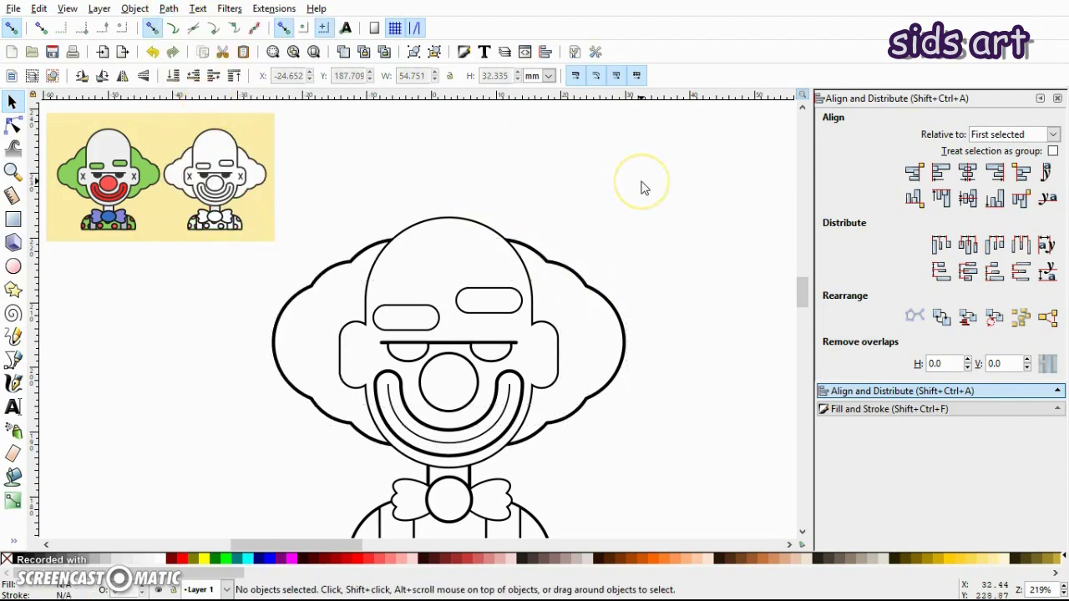
scroll(641, 187, down, 2)
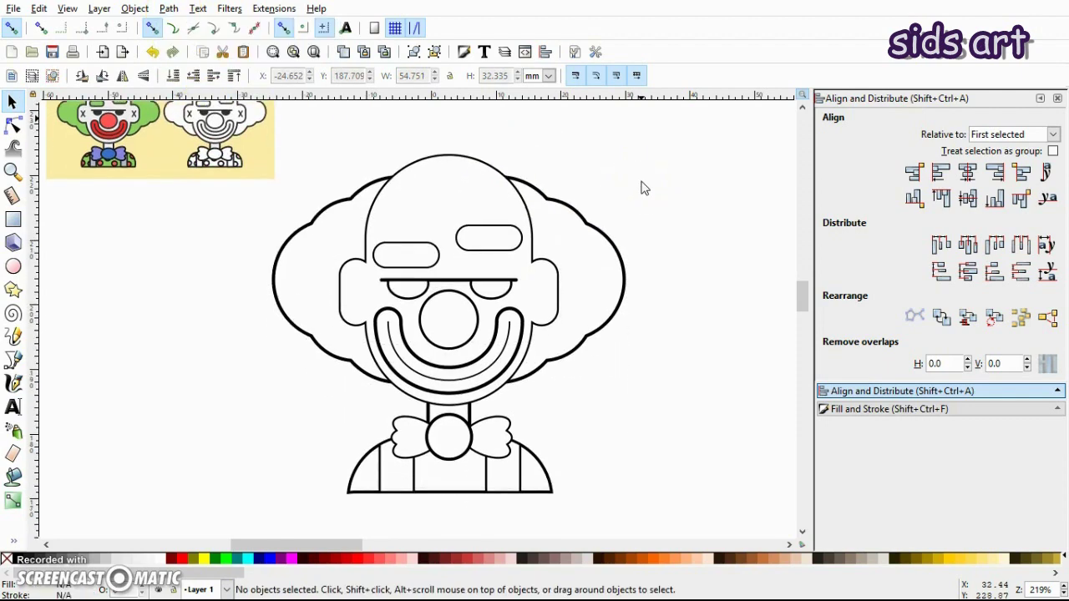
Select all clown shapes and set their stroke width to 3 px in Stroke style.
key(minus)
drag(633, 192, 299, 467)
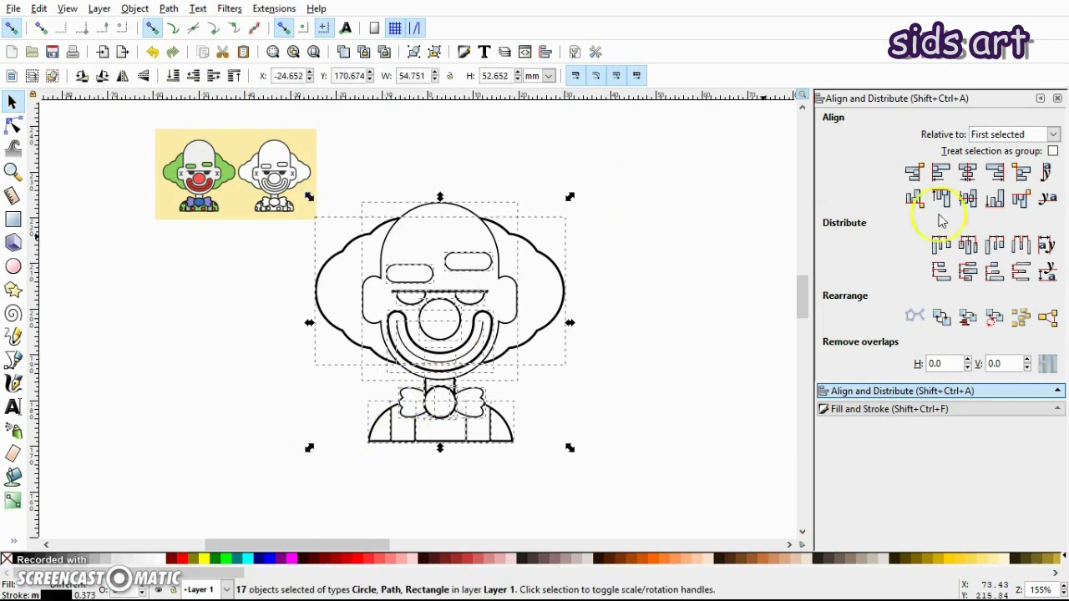
click(935, 409)
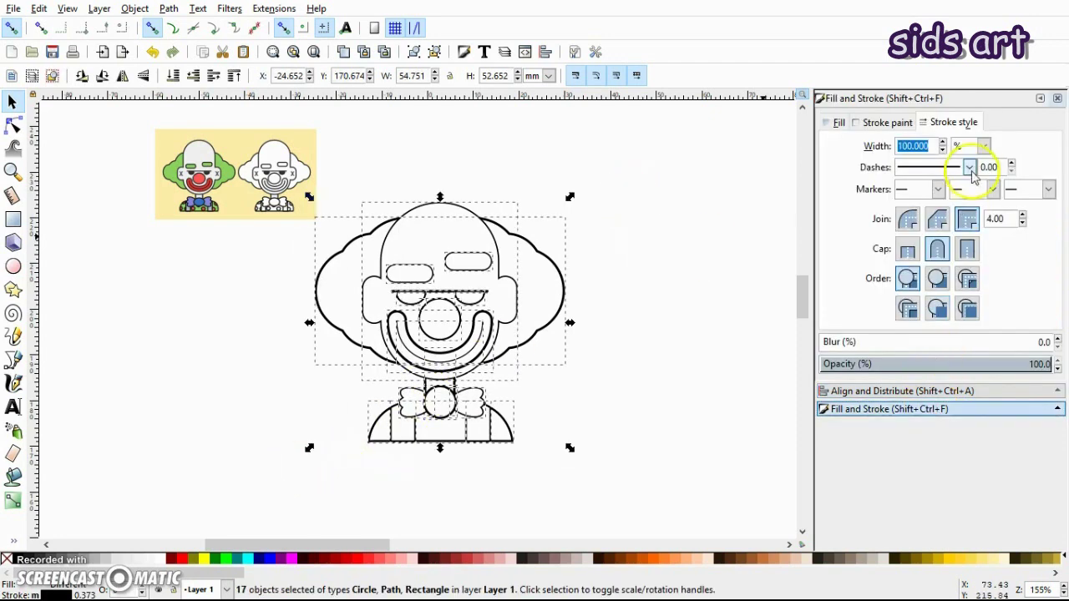
click(985, 147)
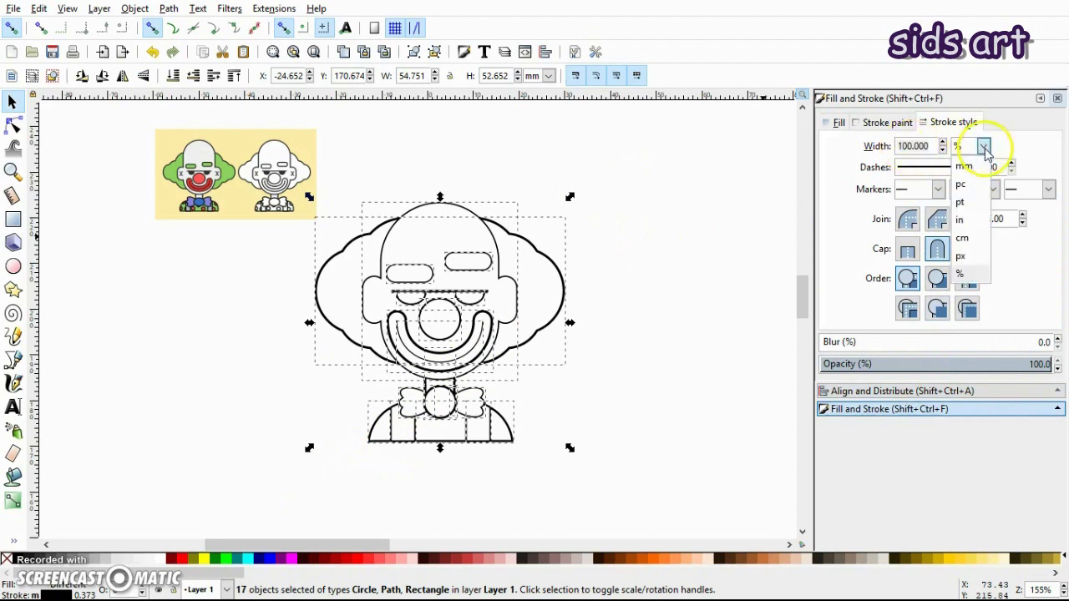
click(965, 258)
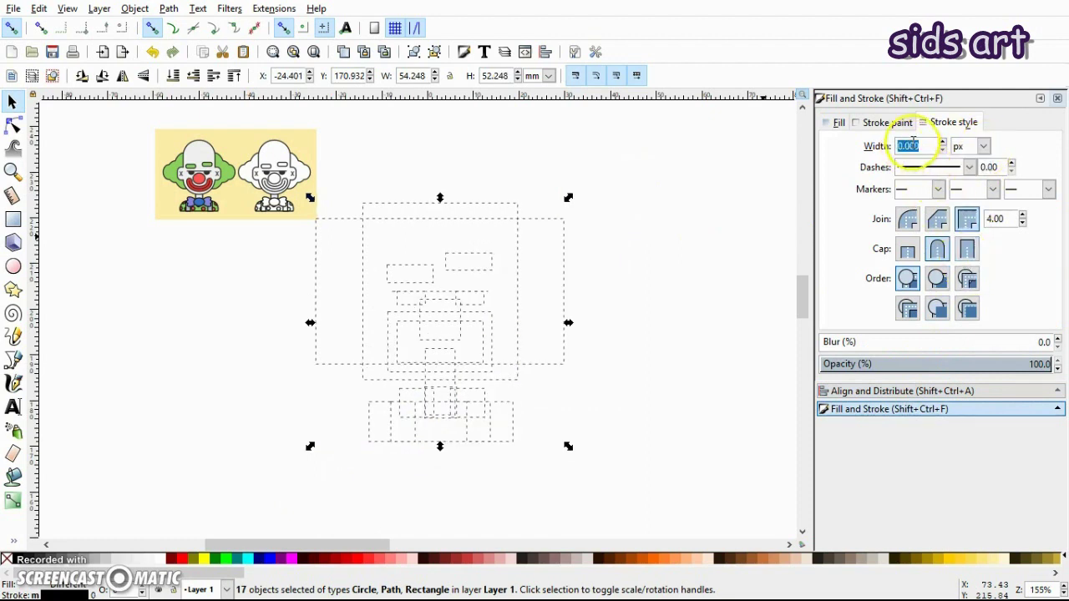
click(901, 146)
text(5)
key(Return)
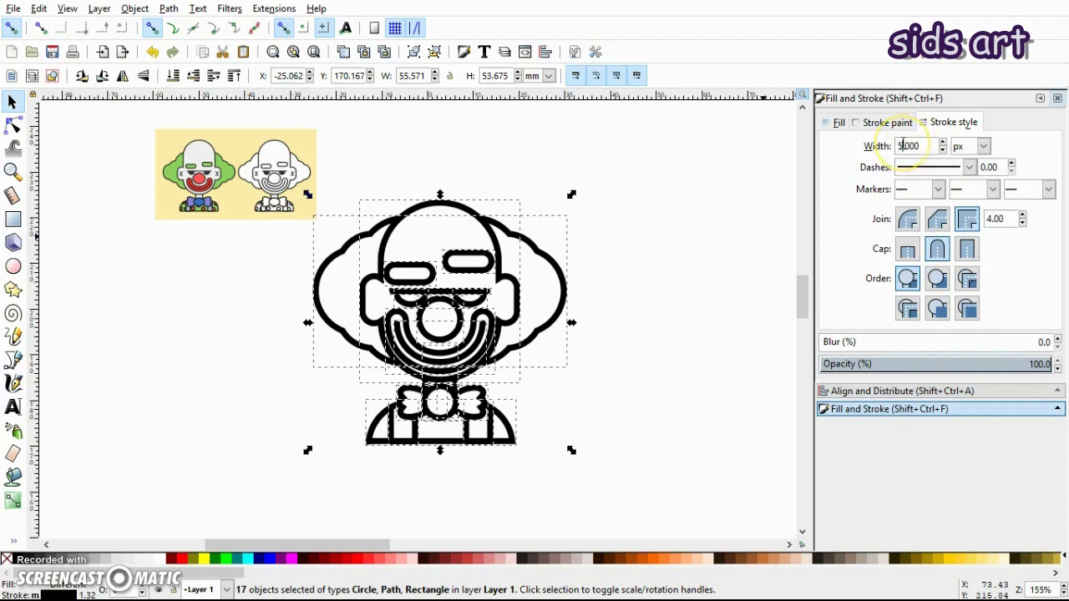
text(3)
key(Return)
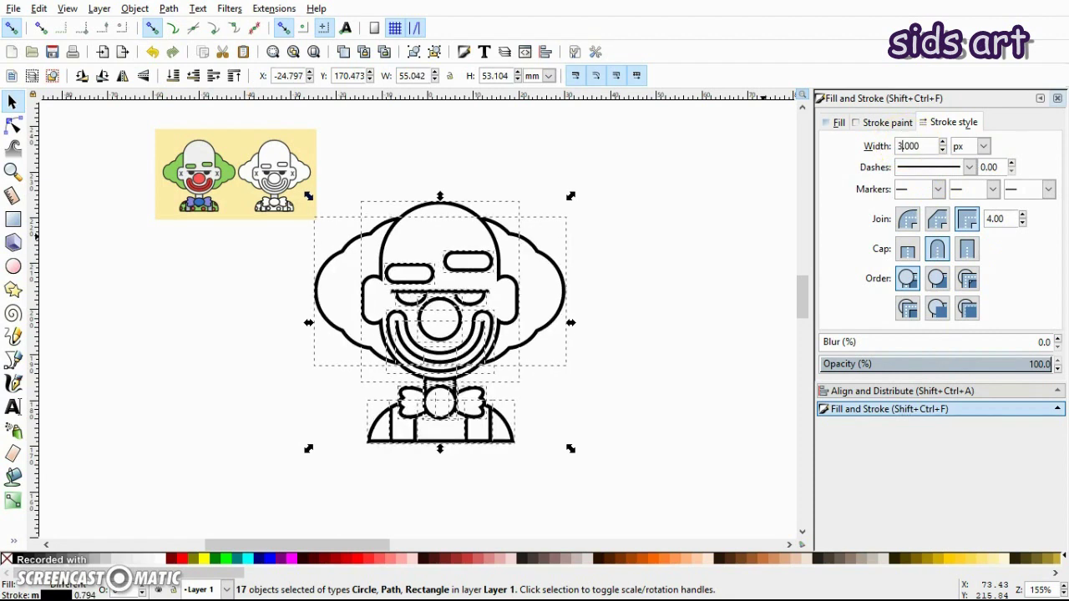
click(700, 298)
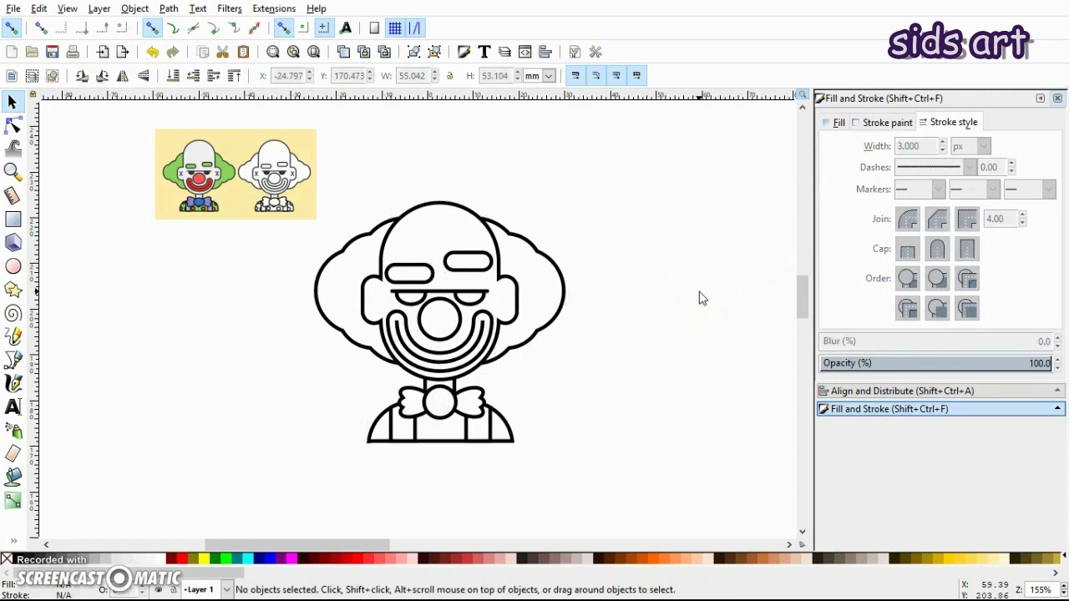
drag(633, 211, 550, 312)
click(421, 254)
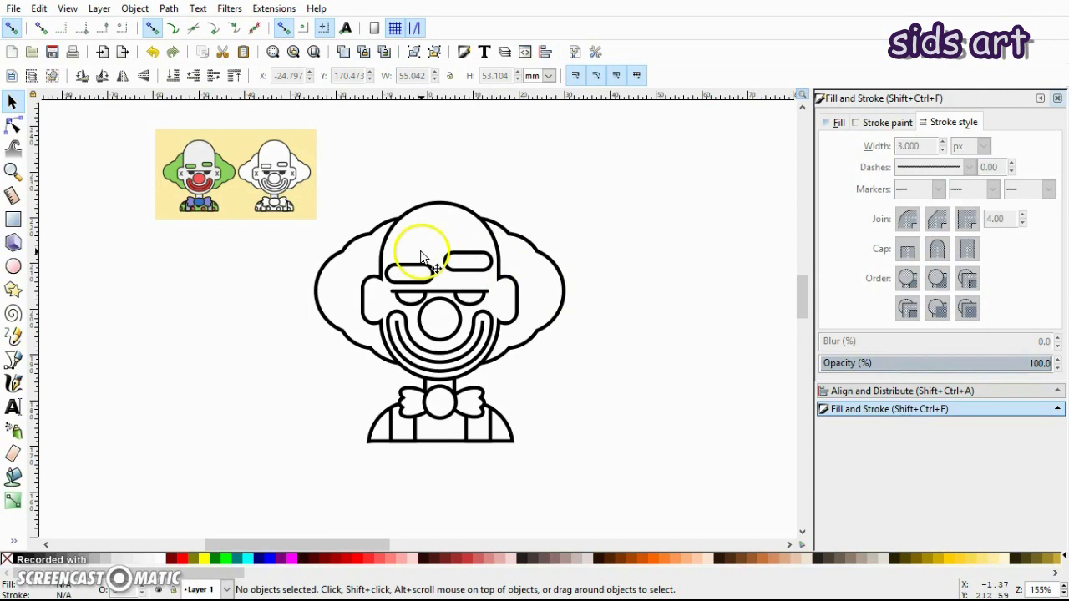